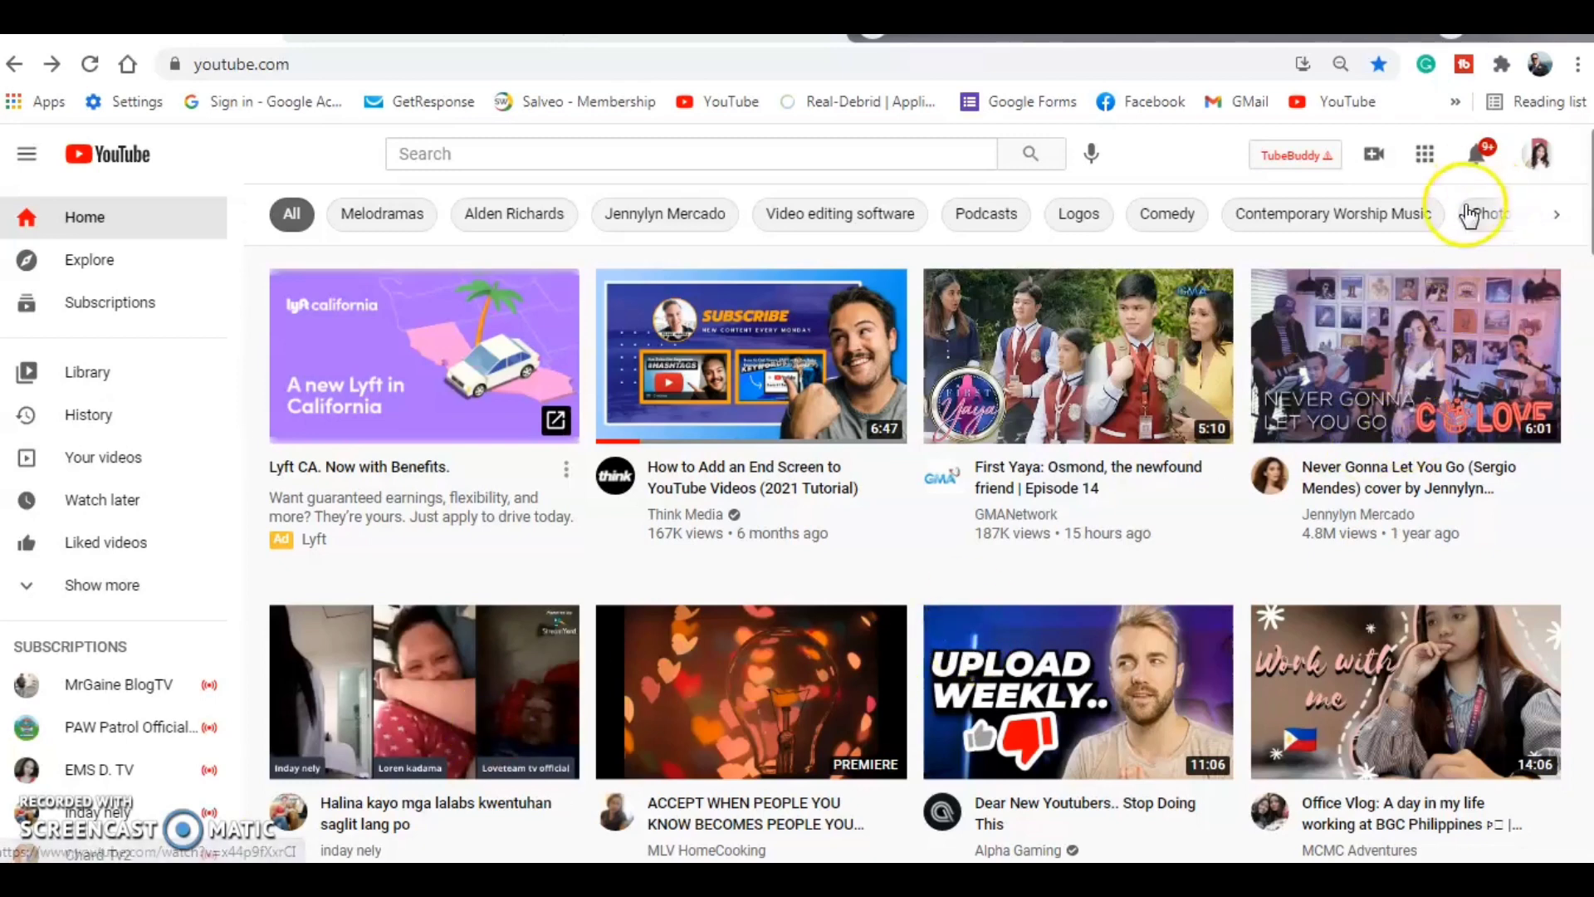
- Switch to YouTube Studio and open the details of the uploaded video titled "April 6, 2021" for editing
{"action": "left_click", "coordinate": [1538, 154]}
{"action": "left_click", "coordinate": [1312, 356]}
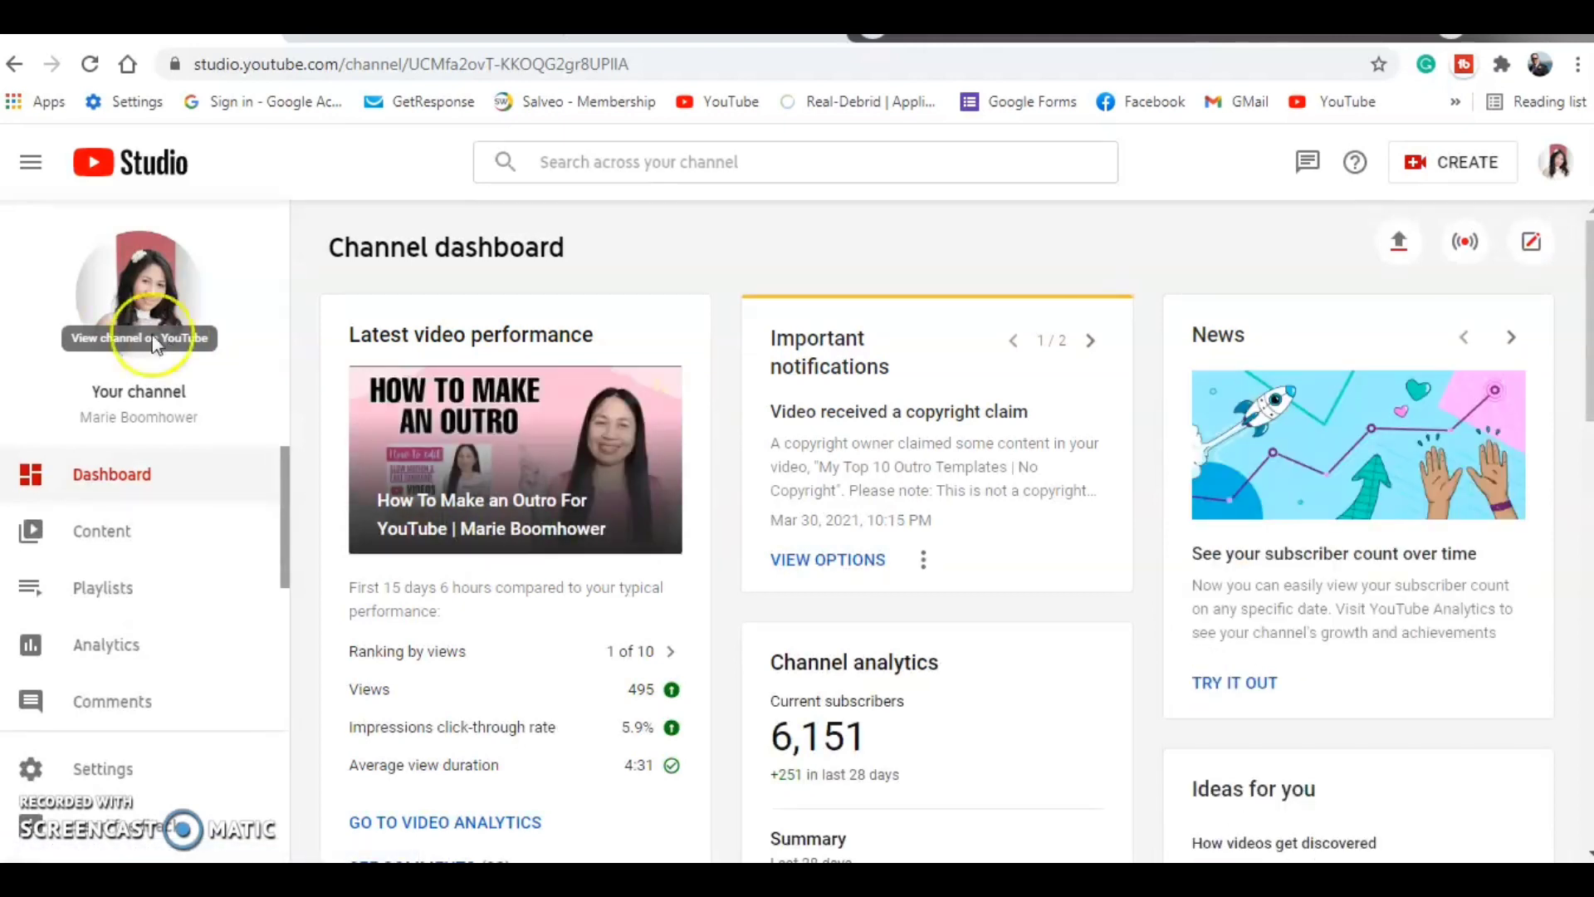
{"action": "left_click", "coordinate": [112, 542]}
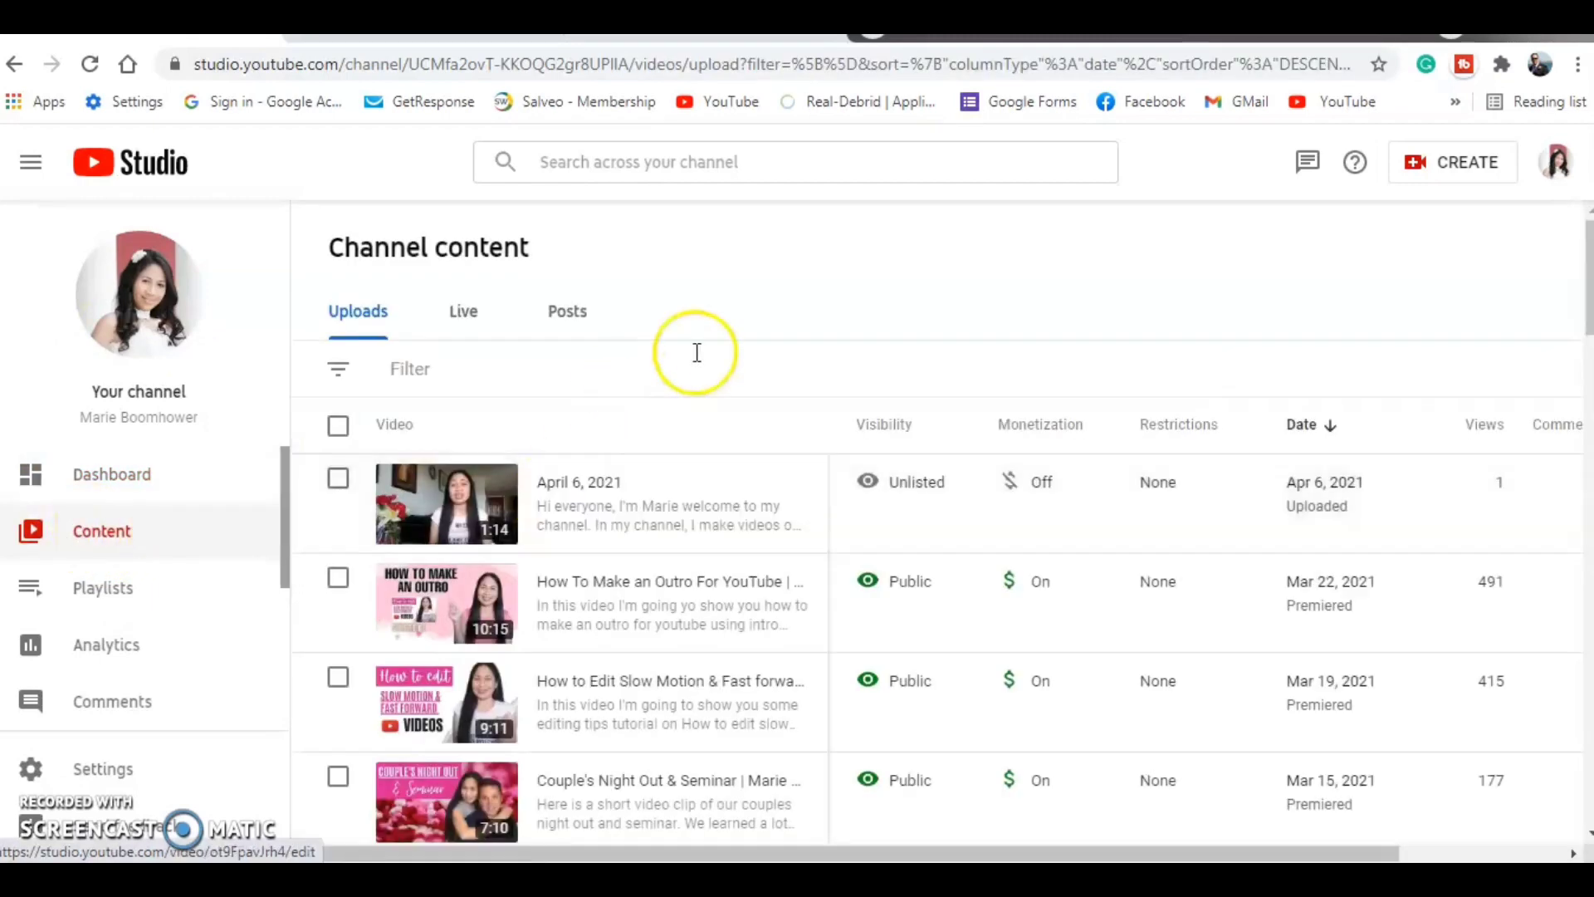
{"action": "mouse_move", "coordinate": [669, 545]}
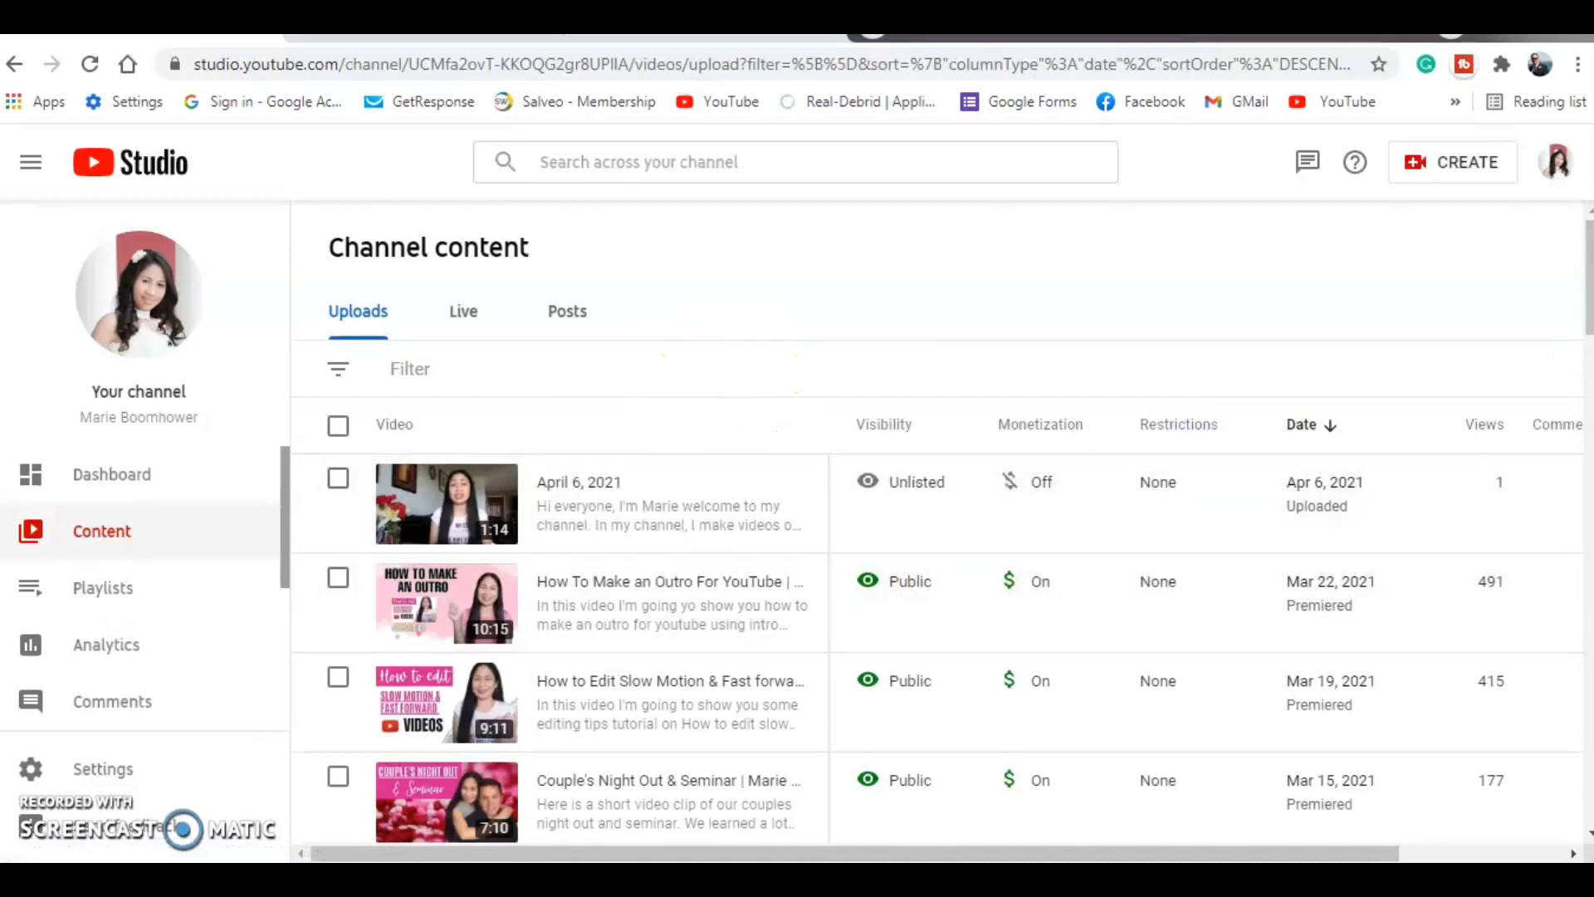
{"action": "mouse_move", "coordinate": [1042, 487]}
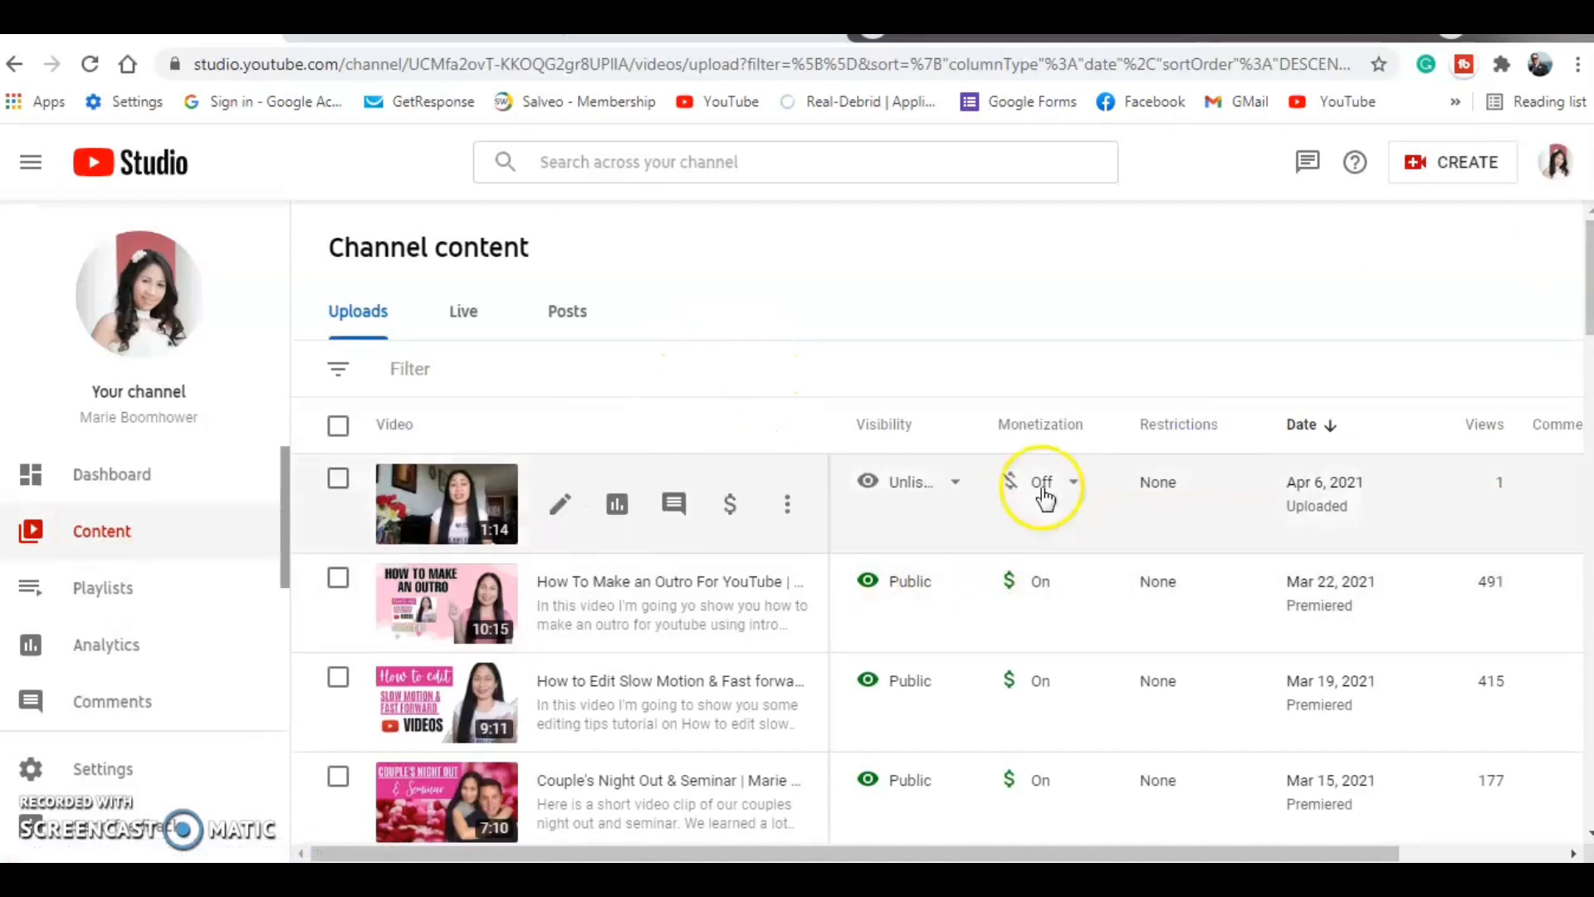
{"action": "left_click", "coordinate": [559, 515]}
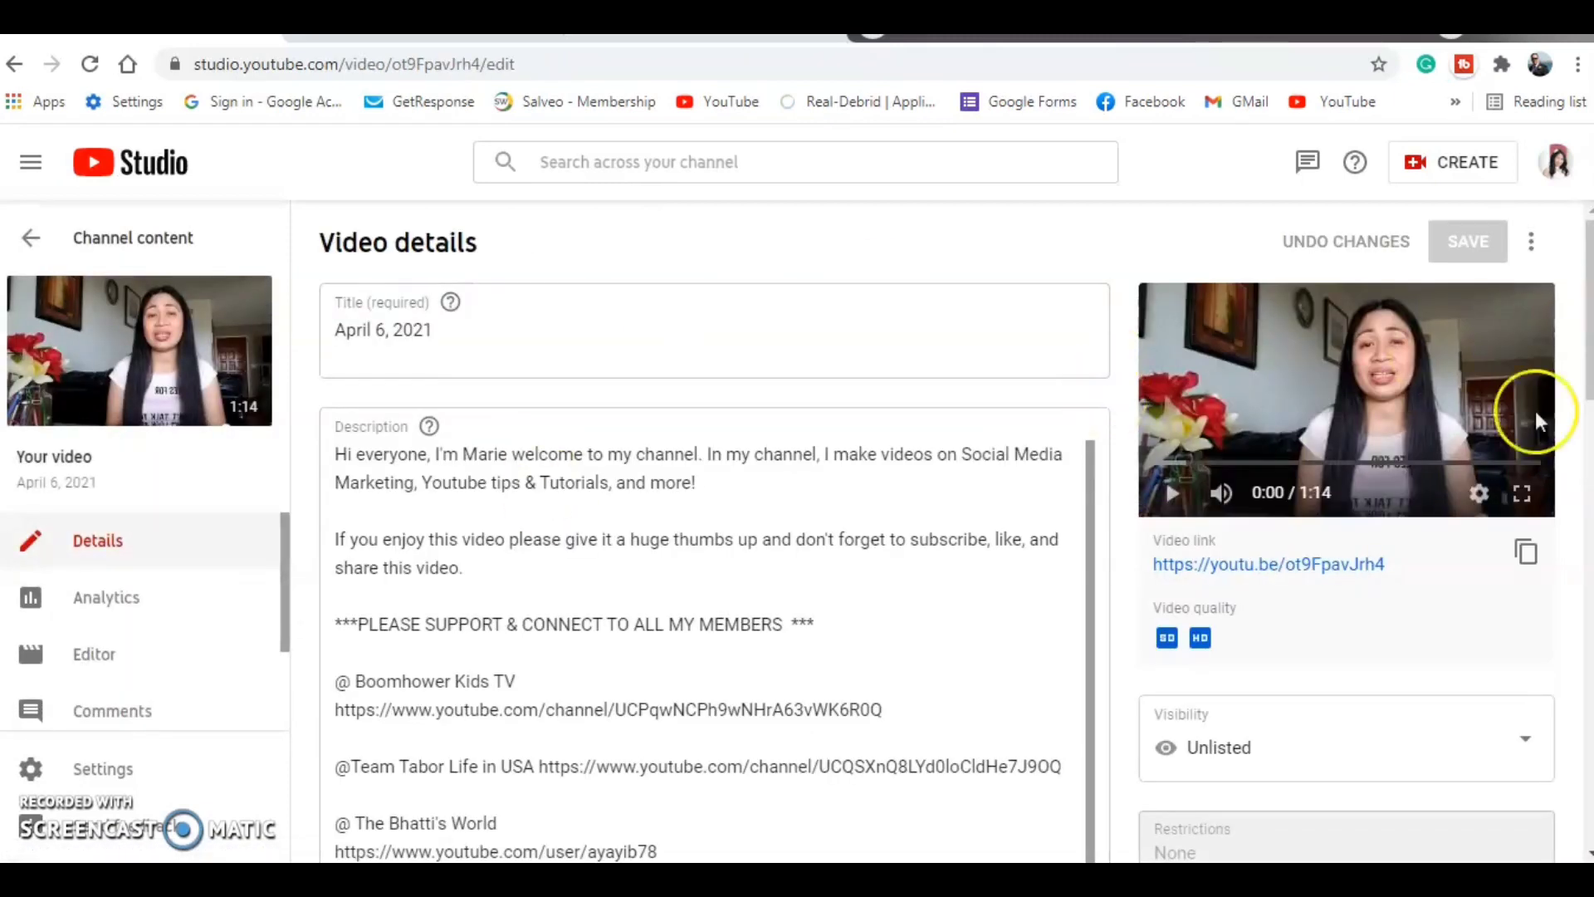
- Open the end screen editor for this video
{"action": "left_click_drag", "start_coordinate": [1590, 315], "coordinate": [1586, 457]}
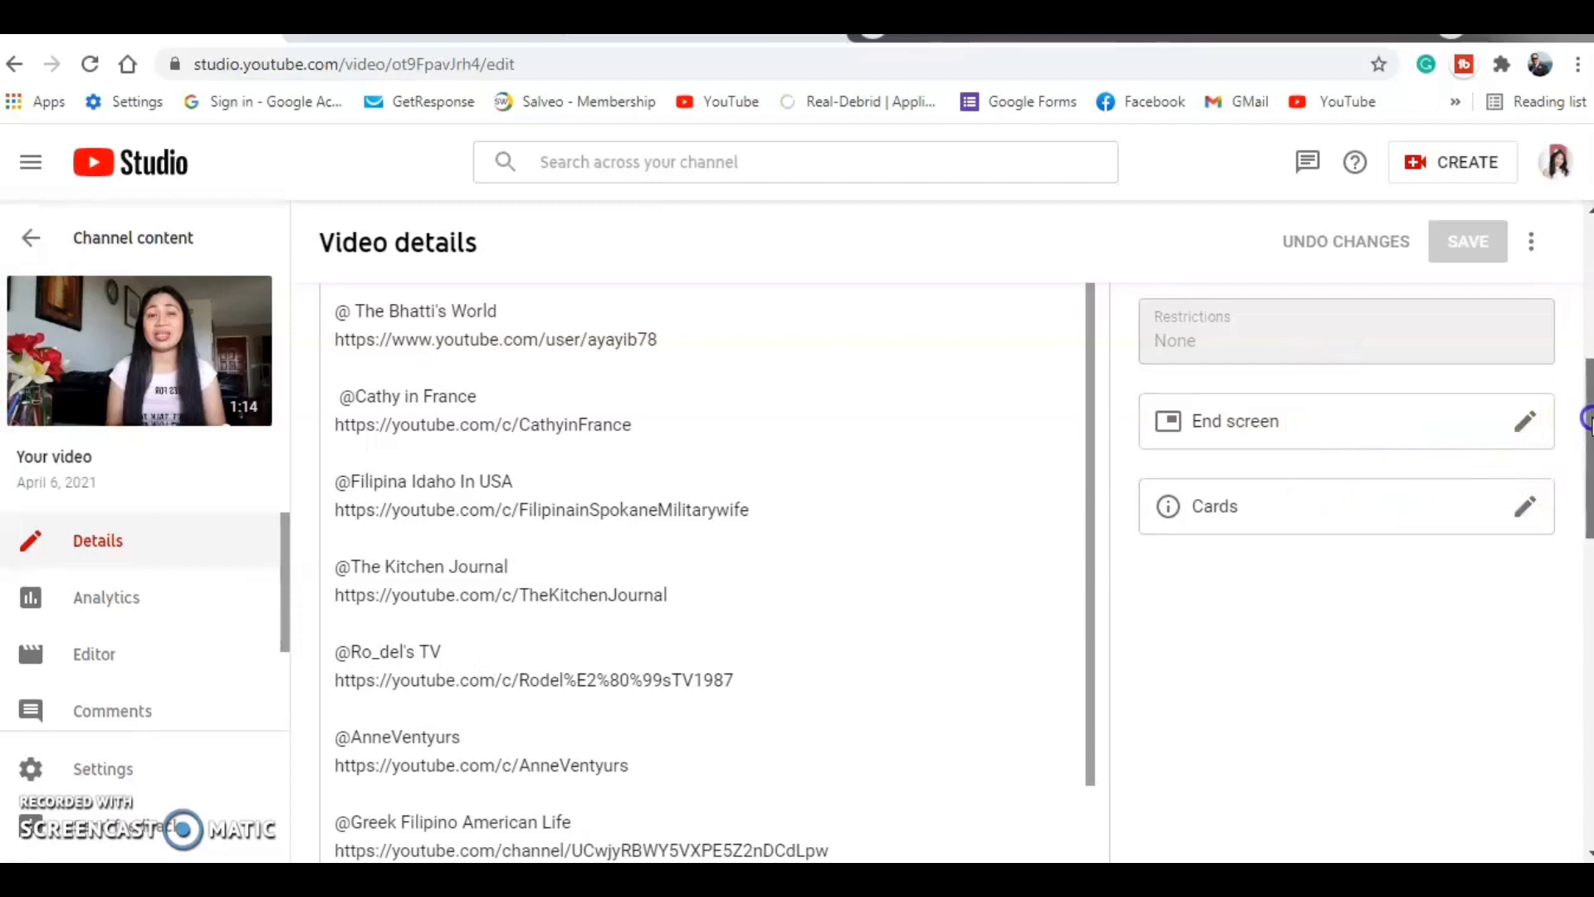
{"action": "left_click_drag", "start_coordinate": [1585, 420], "coordinate": [1583, 384]}
{"action": "left_click", "coordinate": [1243, 549]}
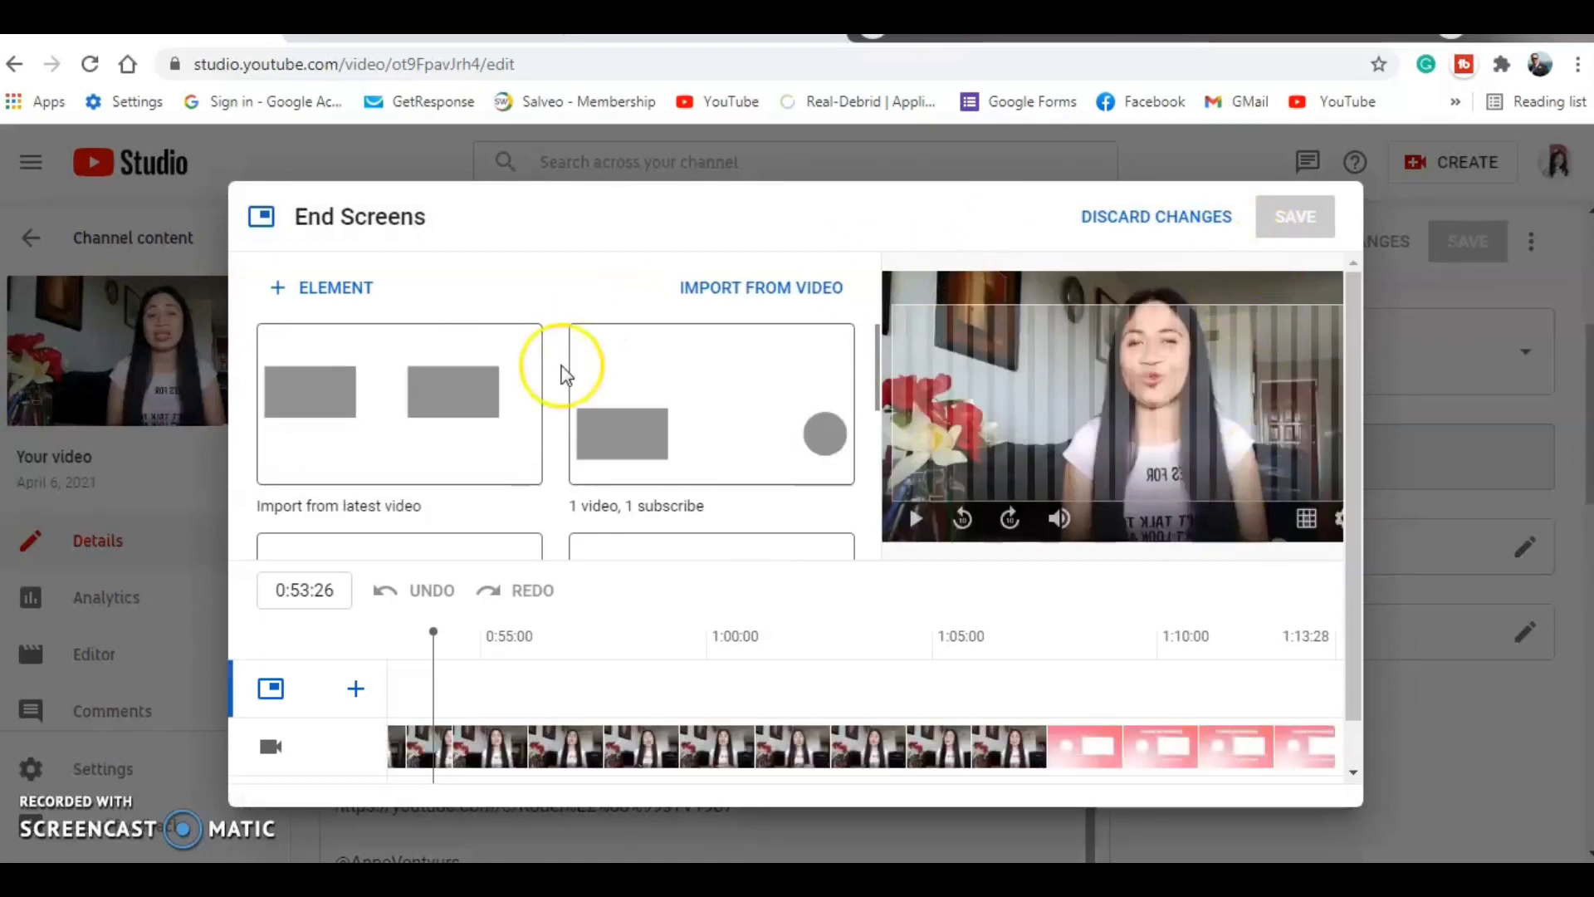
- Look through the end screen templates and move the timeline playhead to the start of the outro at 1:07:15
{"action": "mouse_move", "coordinate": [879, 360]}
{"action": "left_mouse_down"}
{"action": "mouse_move", "coordinate": [868, 494]}
{"action": "mouse_move", "coordinate": [872, 342]}
{"action": "left_mouse_up"}
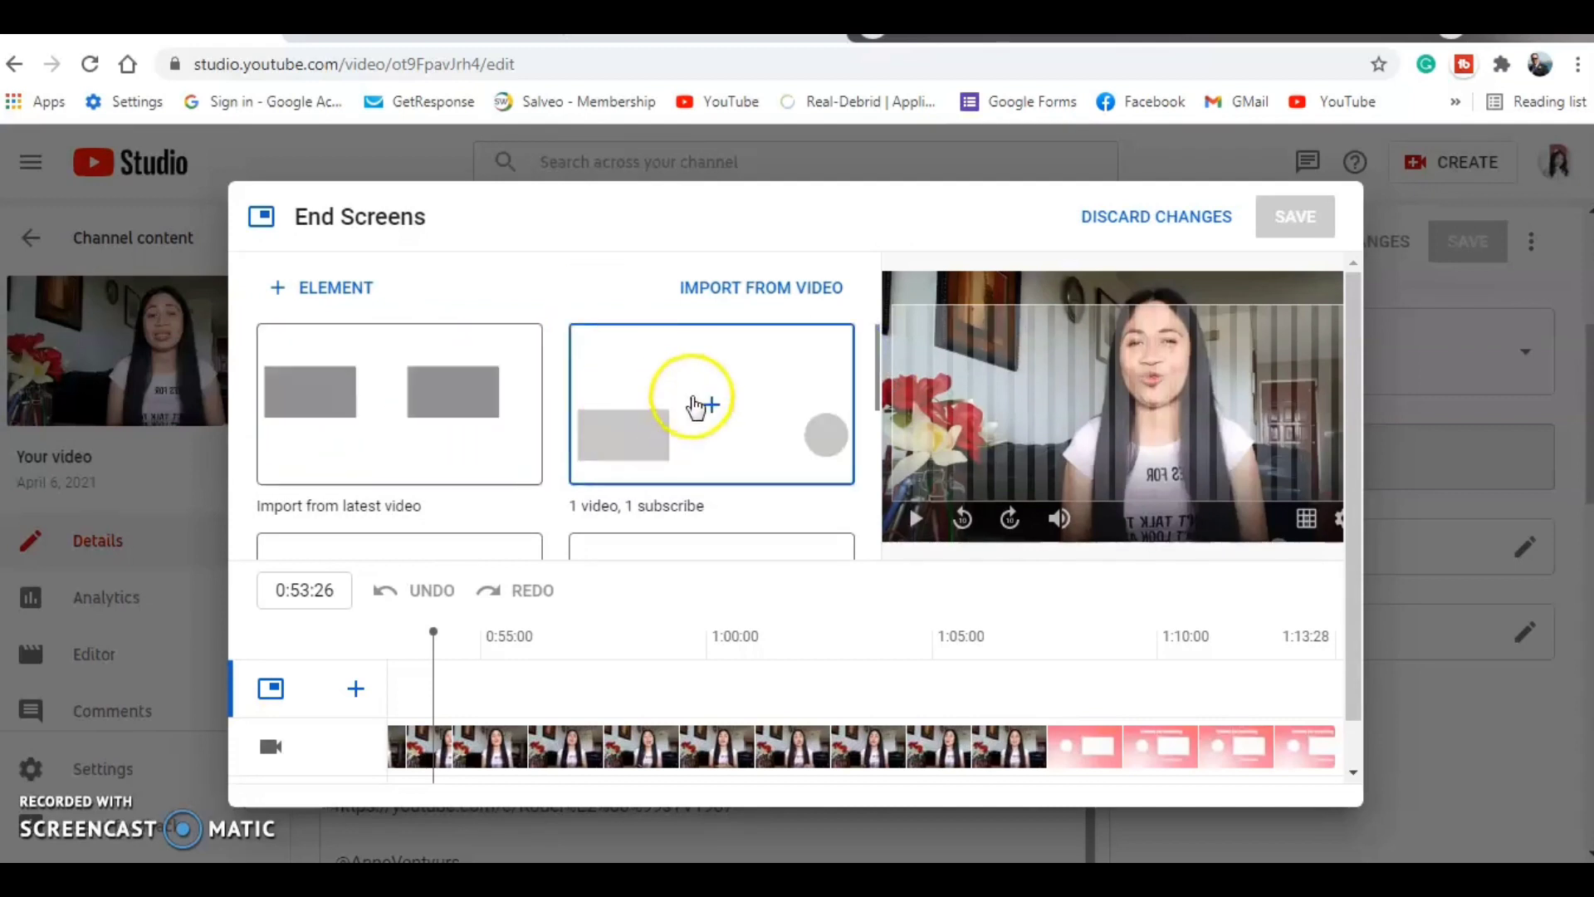
{"action": "left_click_drag", "start_coordinate": [877, 356], "coordinate": [878, 429]}
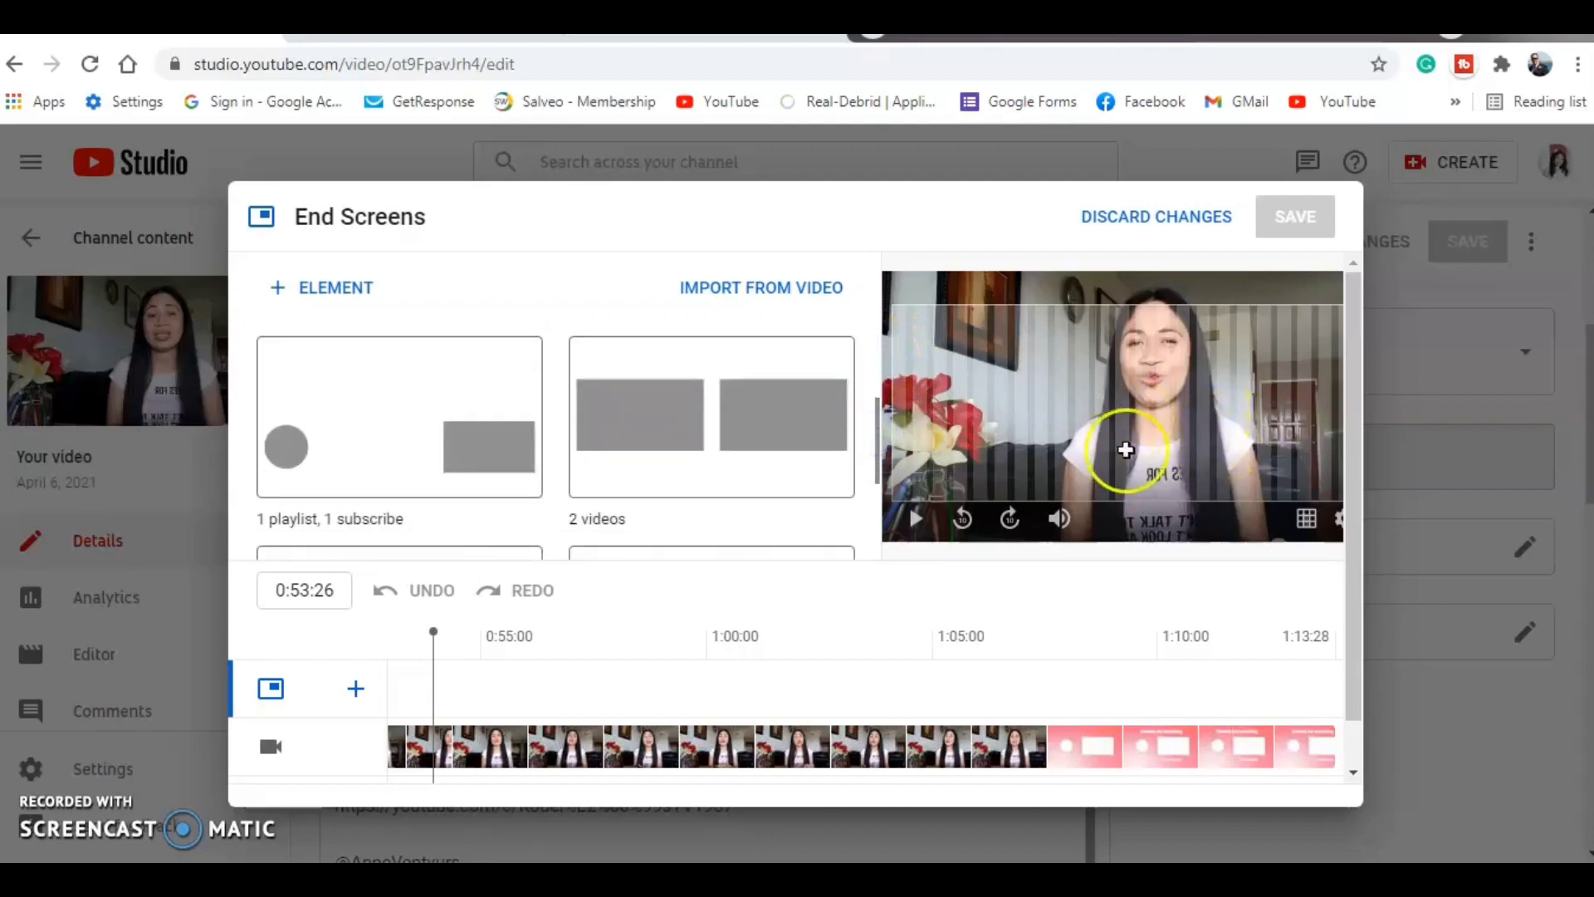
{"action": "left_click", "coordinate": [1353, 540]}
{"action": "left_click_drag", "start_coordinate": [1353, 544], "coordinate": [1351, 612]}
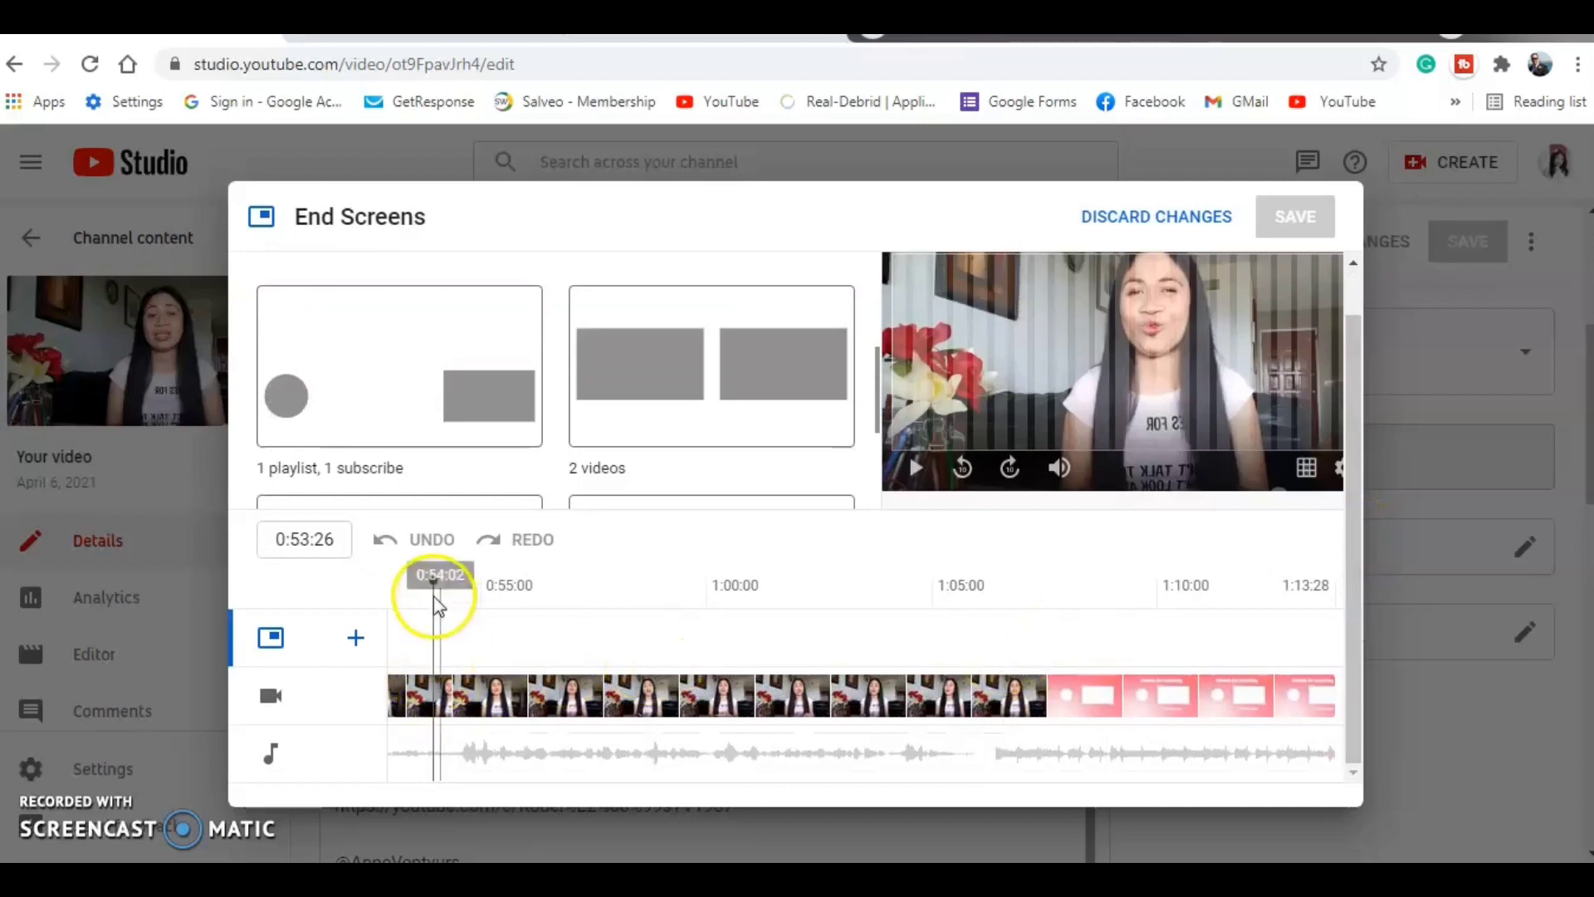
{"action": "left_click_drag", "start_coordinate": [435, 587], "coordinate": [1049, 613]}
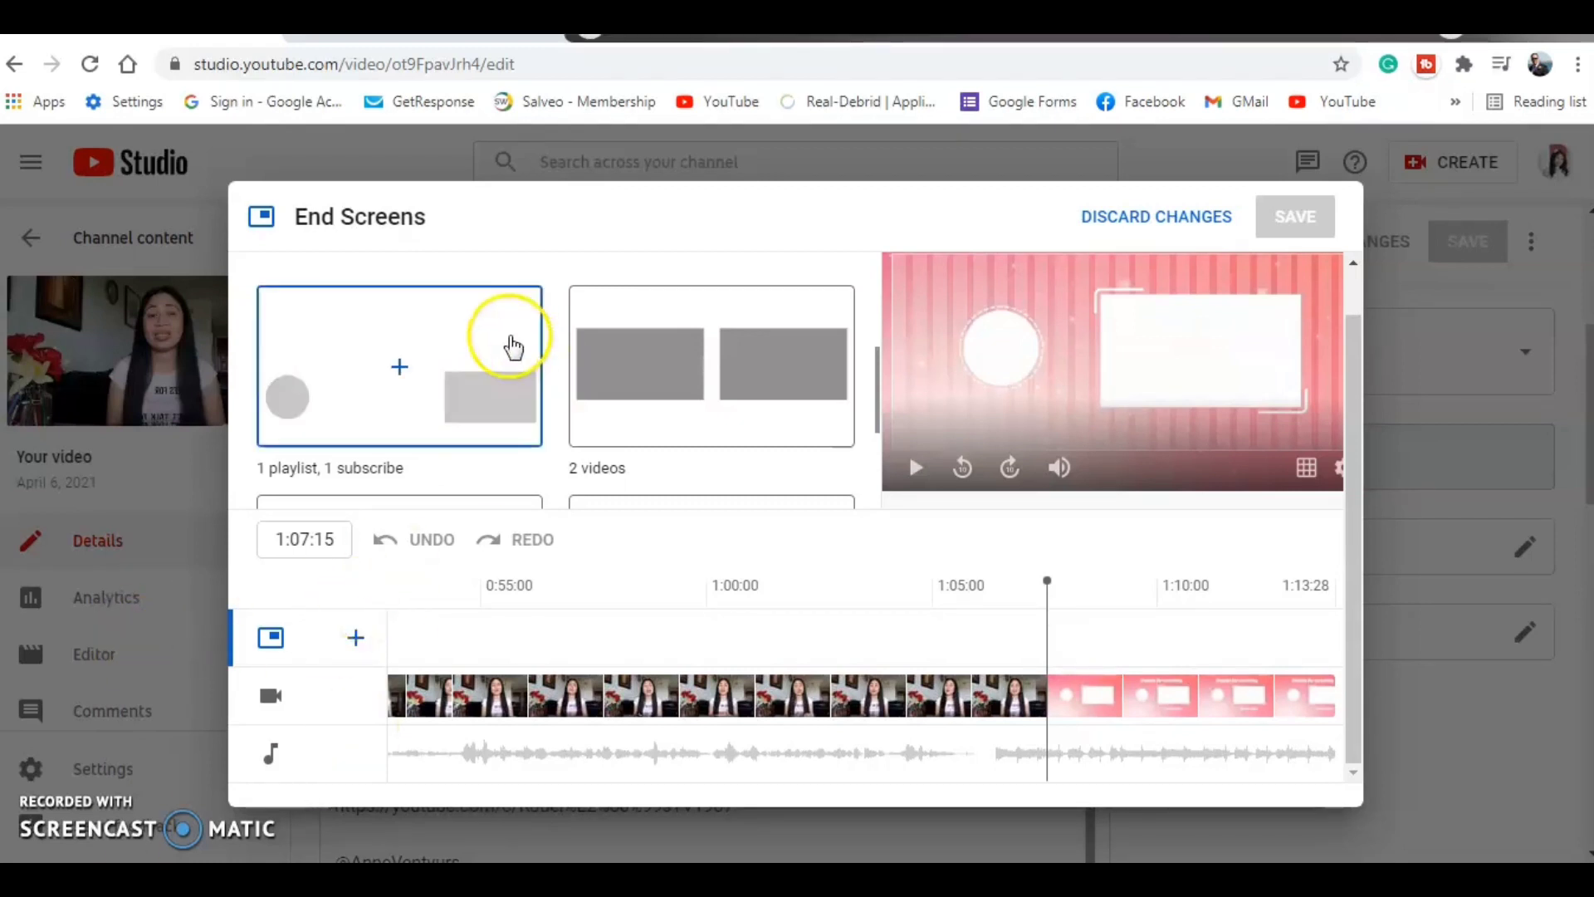
- Move the playhead back to 1:05:26 and apply the "1 video, 1 subscribe" end screen template
{"action": "mouse_move", "coordinate": [875, 380]}
{"action": "left_mouse_down"}
{"action": "mouse_move", "coordinate": [877, 417]}
{"action": "mouse_move", "coordinate": [869, 359]}
{"action": "left_mouse_up"}
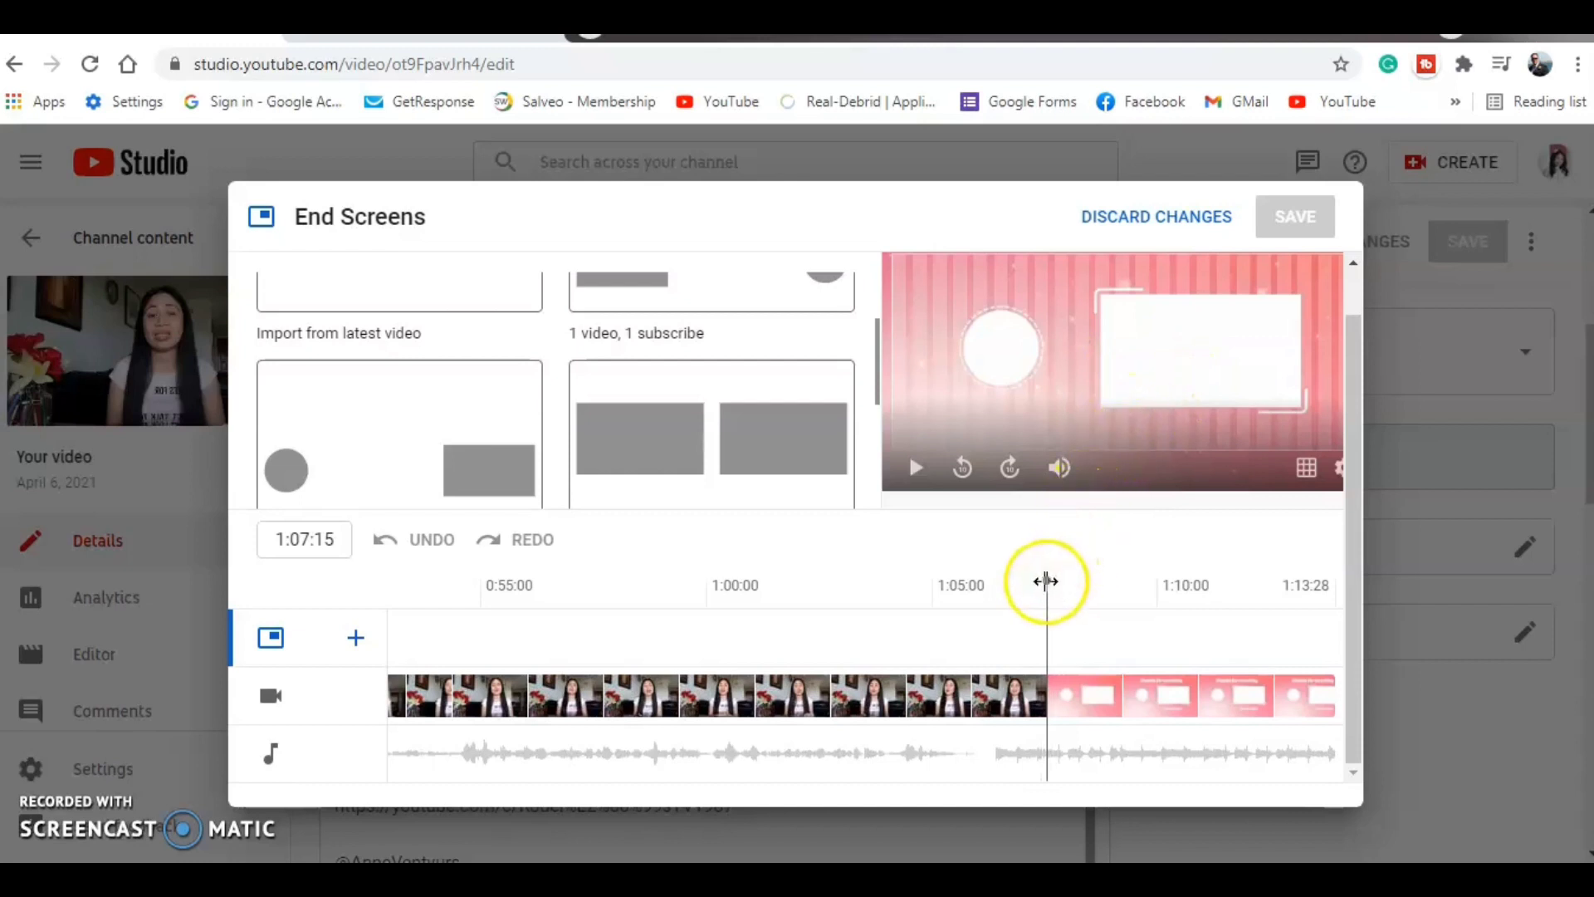
{"action": "left_click_drag", "start_coordinate": [1045, 582], "coordinate": [977, 586]}
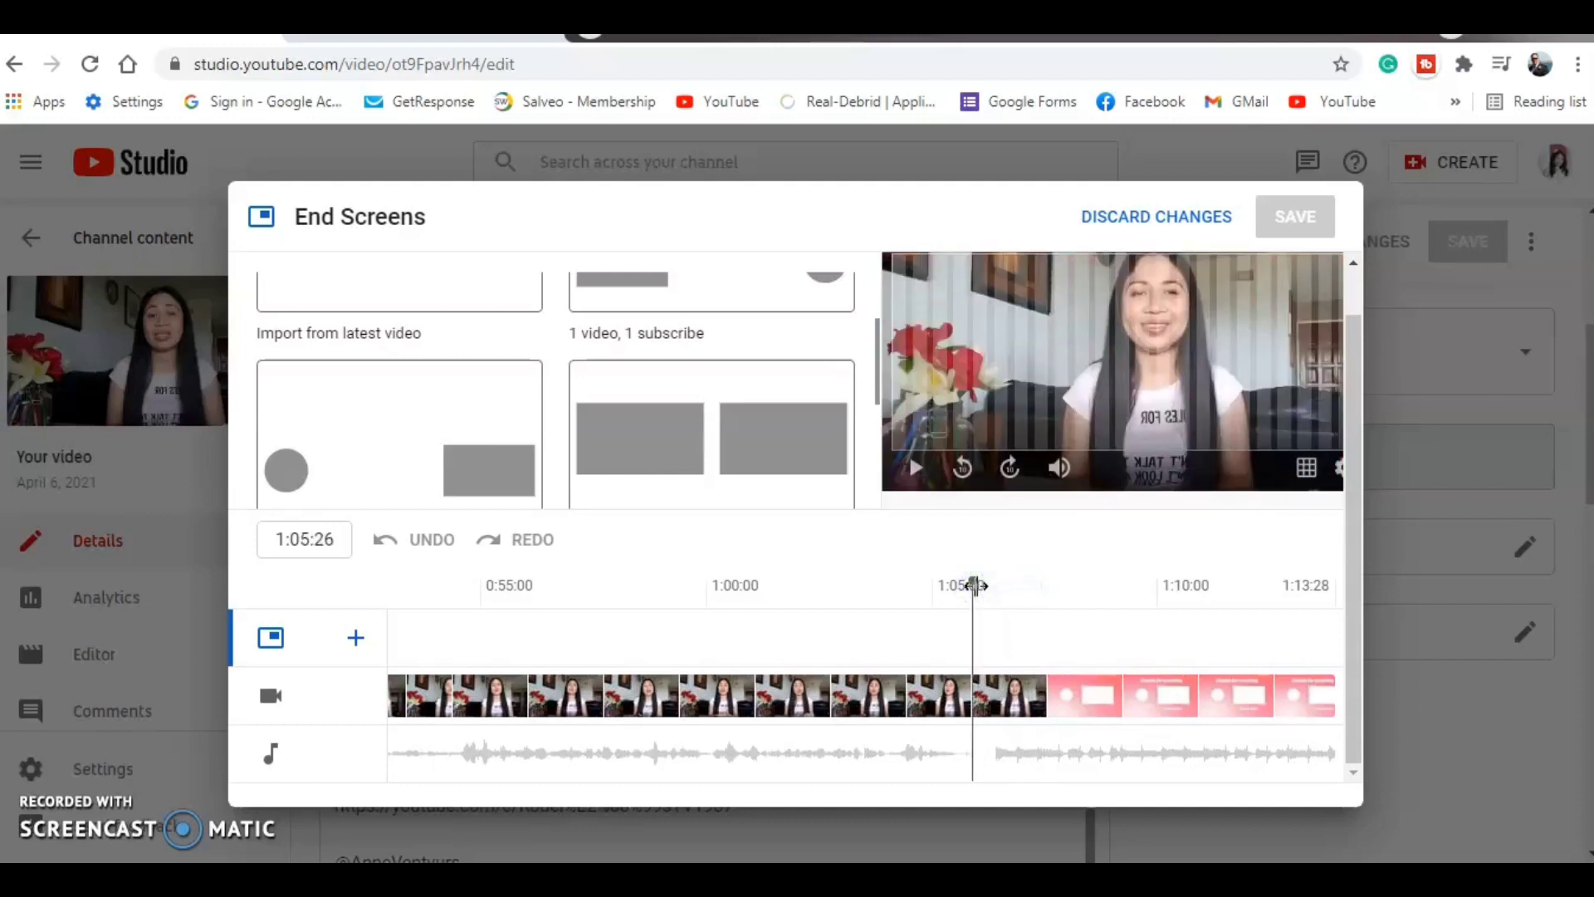
{"action": "left_click_drag", "start_coordinate": [976, 586], "coordinate": [978, 587]}
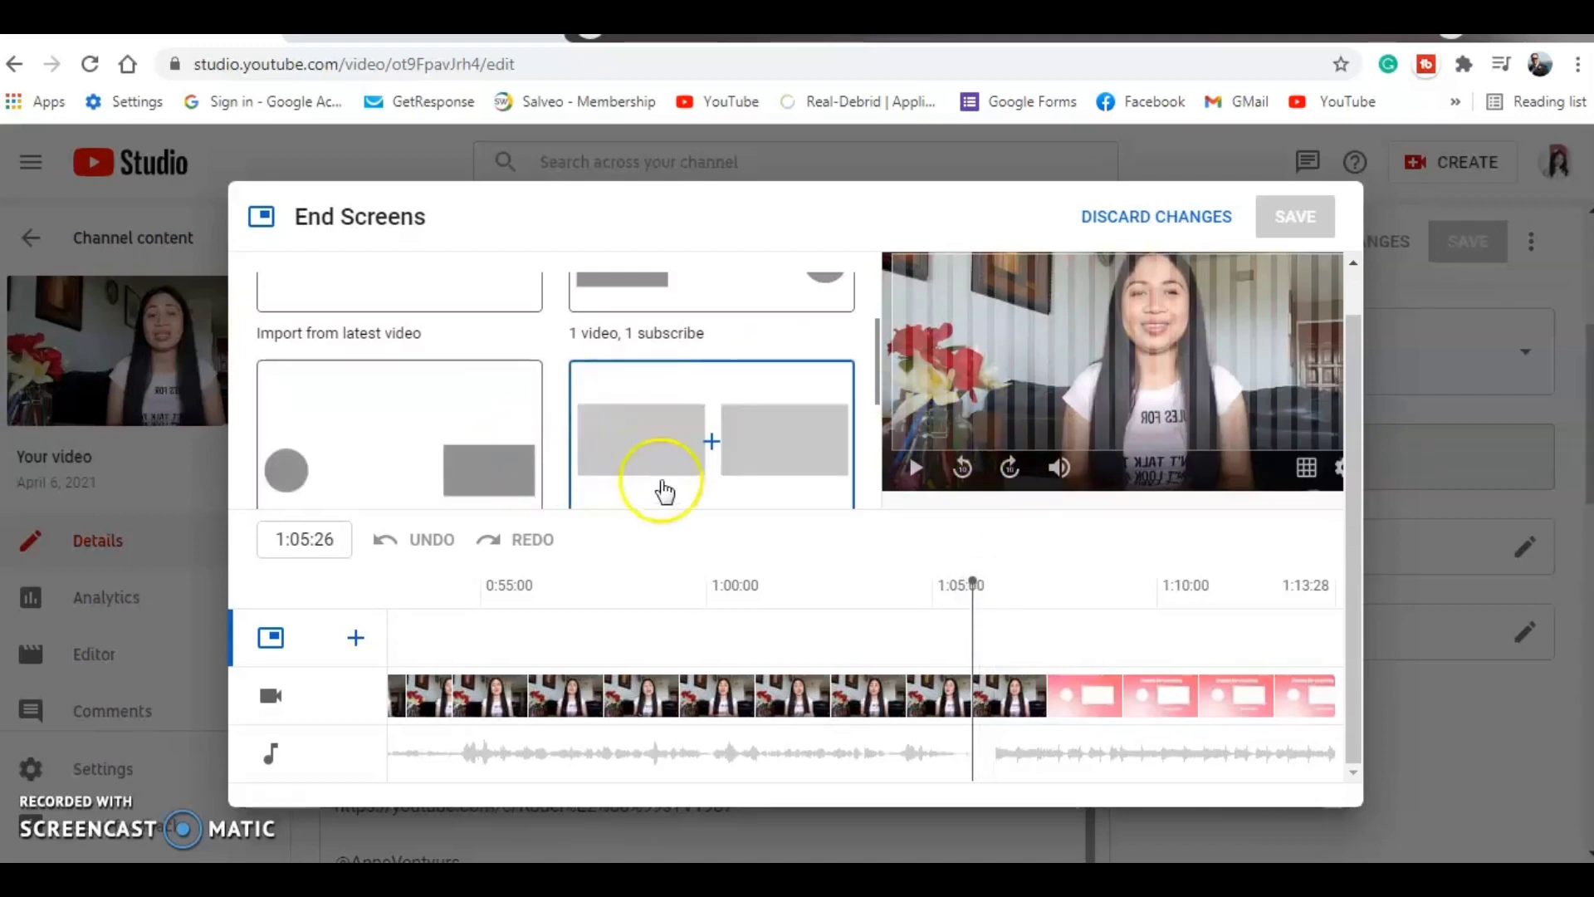
{"action": "left_click_drag", "start_coordinate": [878, 390], "coordinate": [857, 340]}
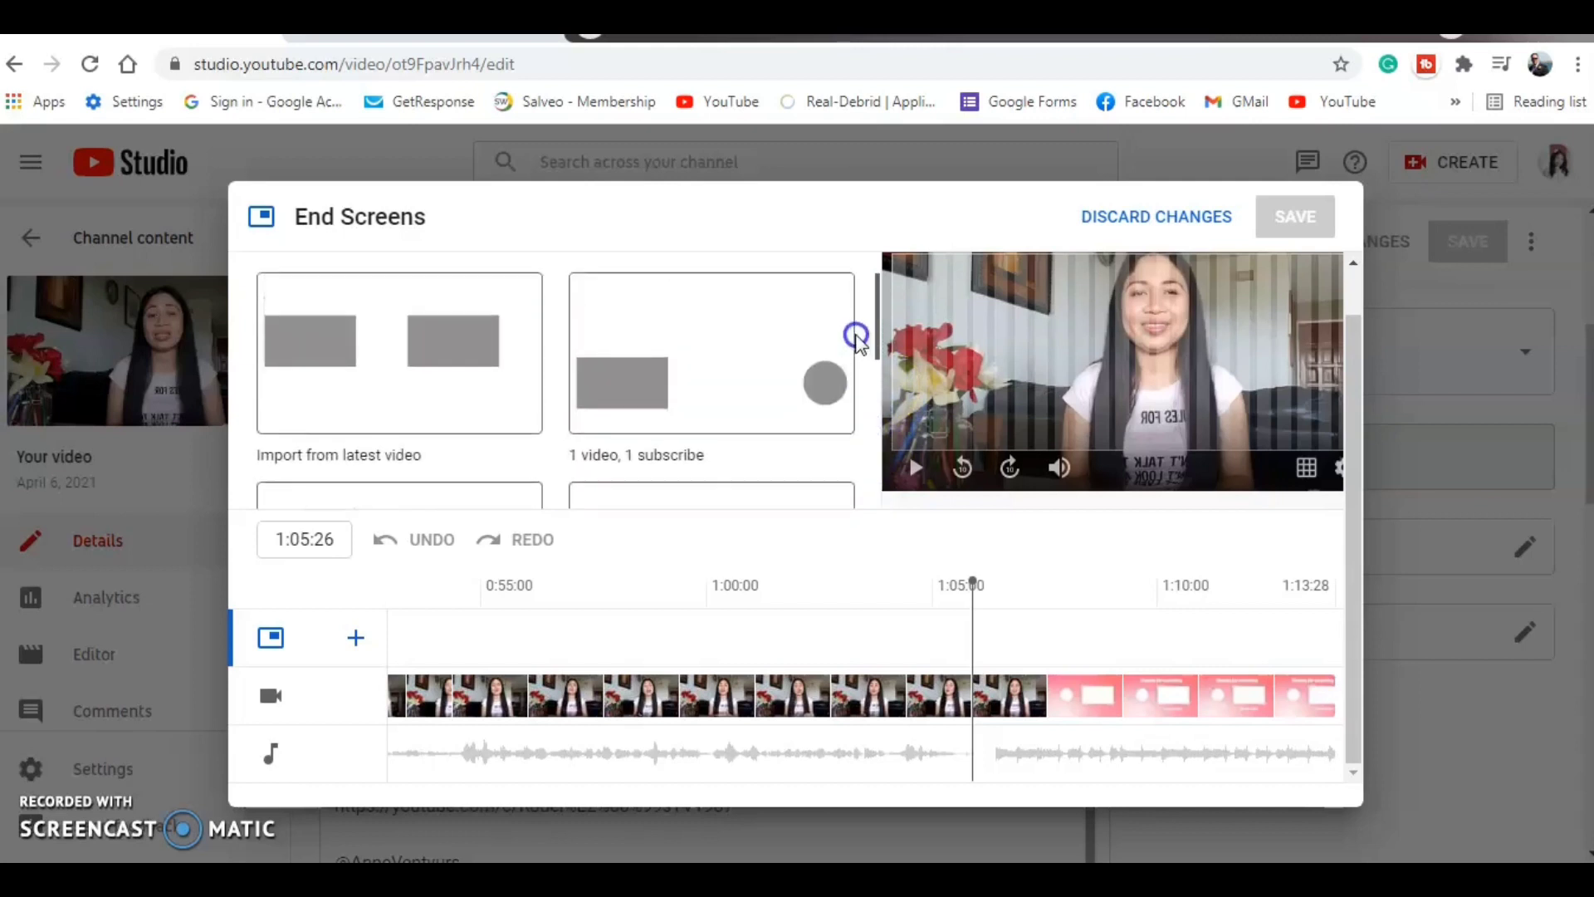
{"action": "left_click", "coordinate": [697, 344]}
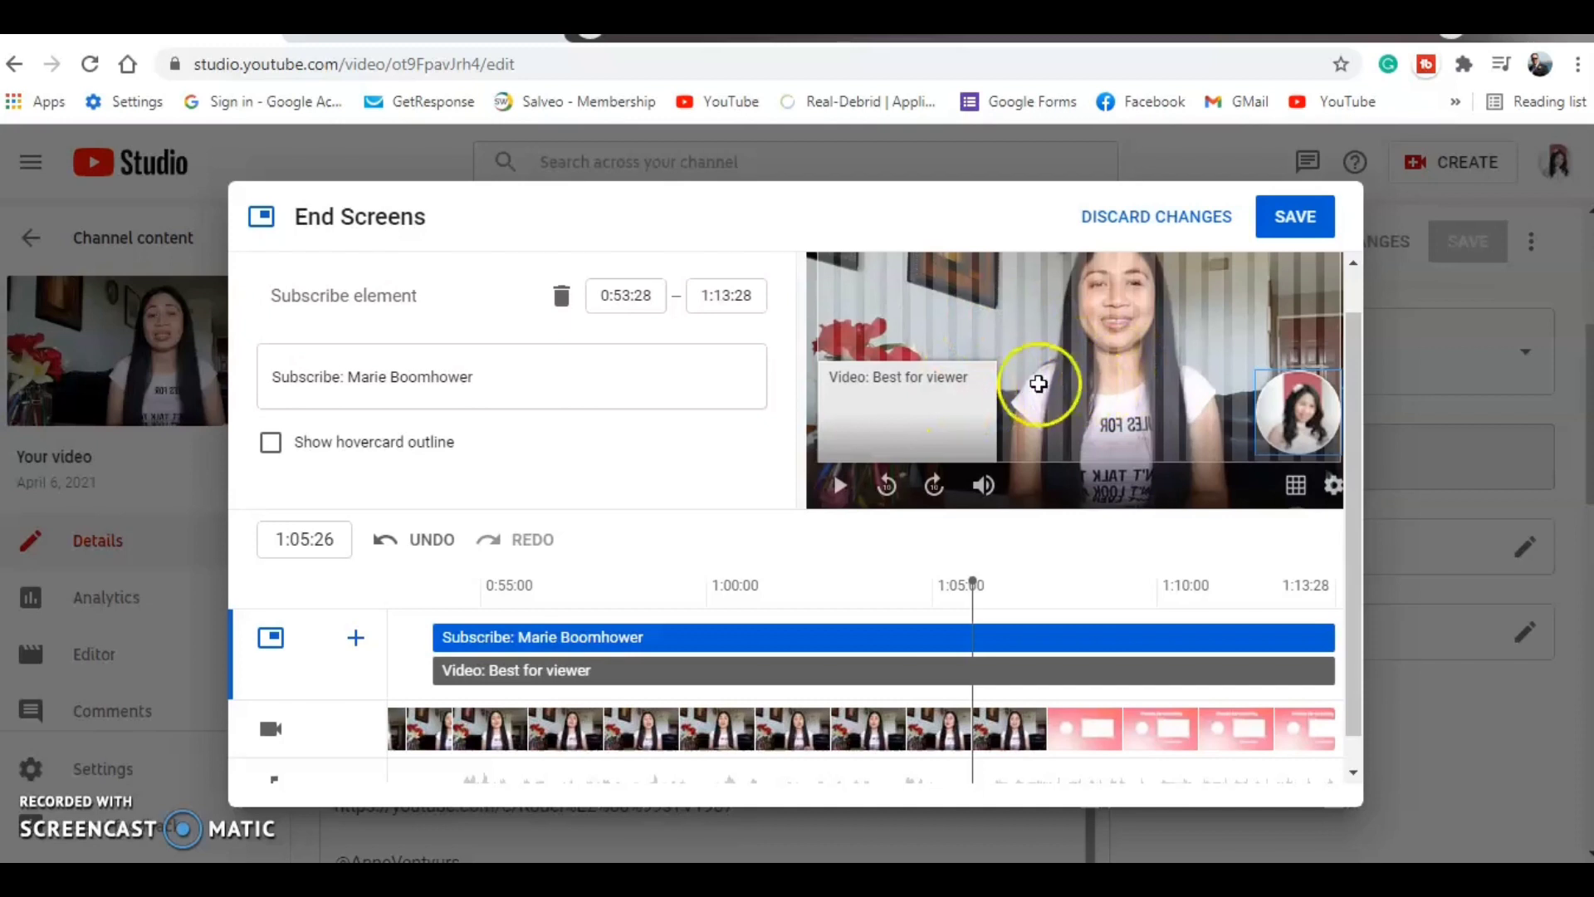
- Set the end screen's video element to the specific channel video "How To Make an Outro For YouTube"
{"action": "left_click", "coordinate": [927, 399]}
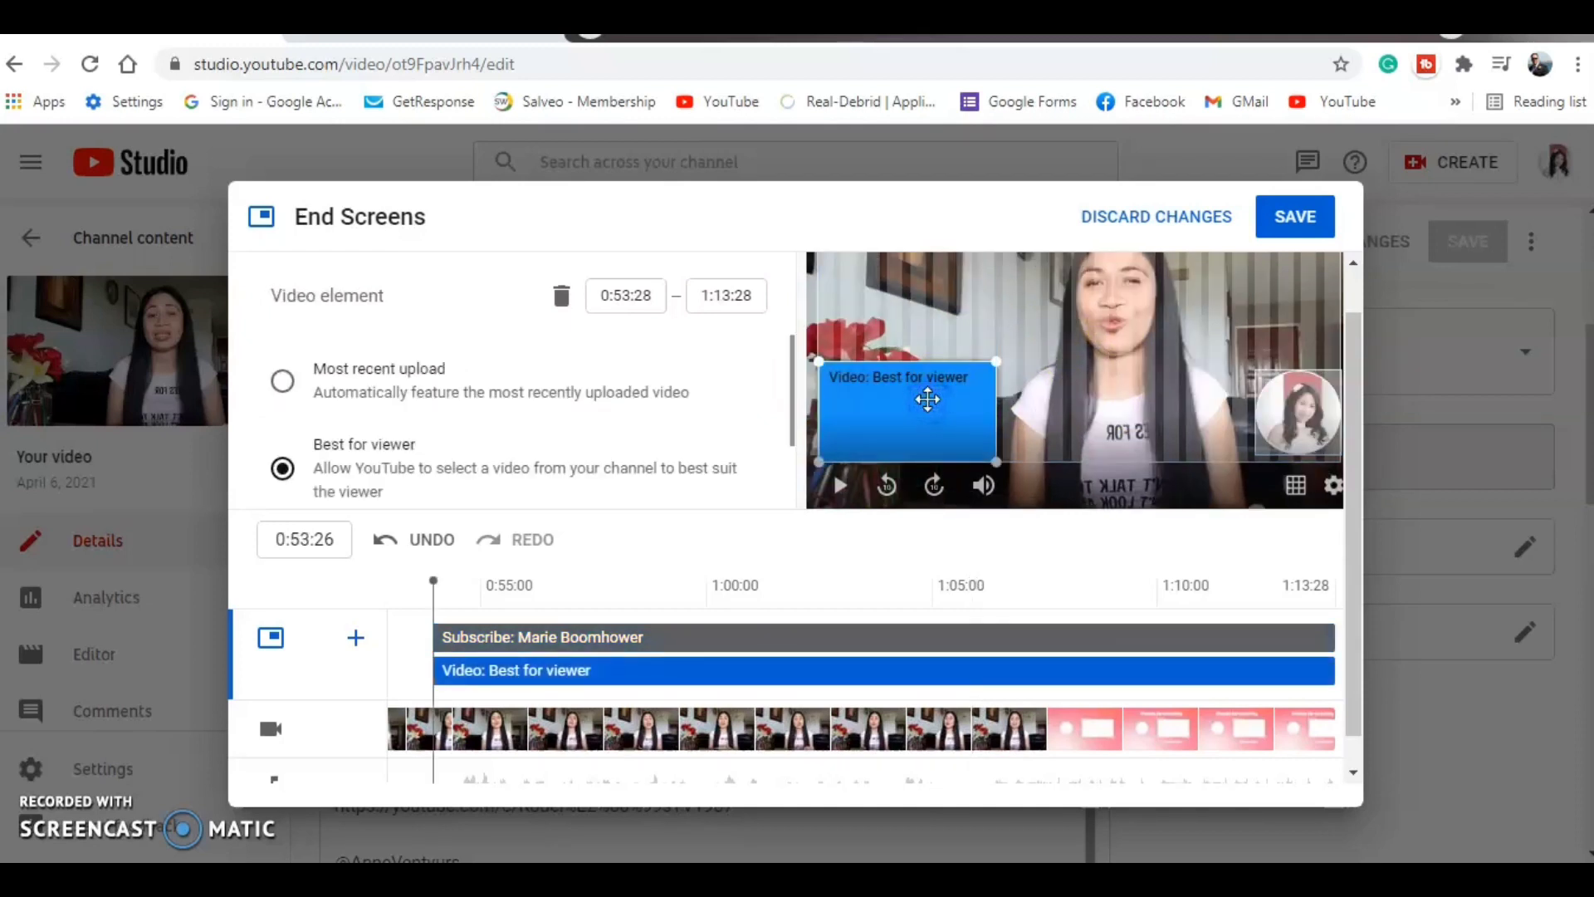
{"action": "mouse_move", "coordinate": [791, 402]}
{"action": "left_mouse_down"}
{"action": "mouse_move", "coordinate": [793, 473]}
{"action": "mouse_move", "coordinate": [795, 430]}
{"action": "left_mouse_up"}
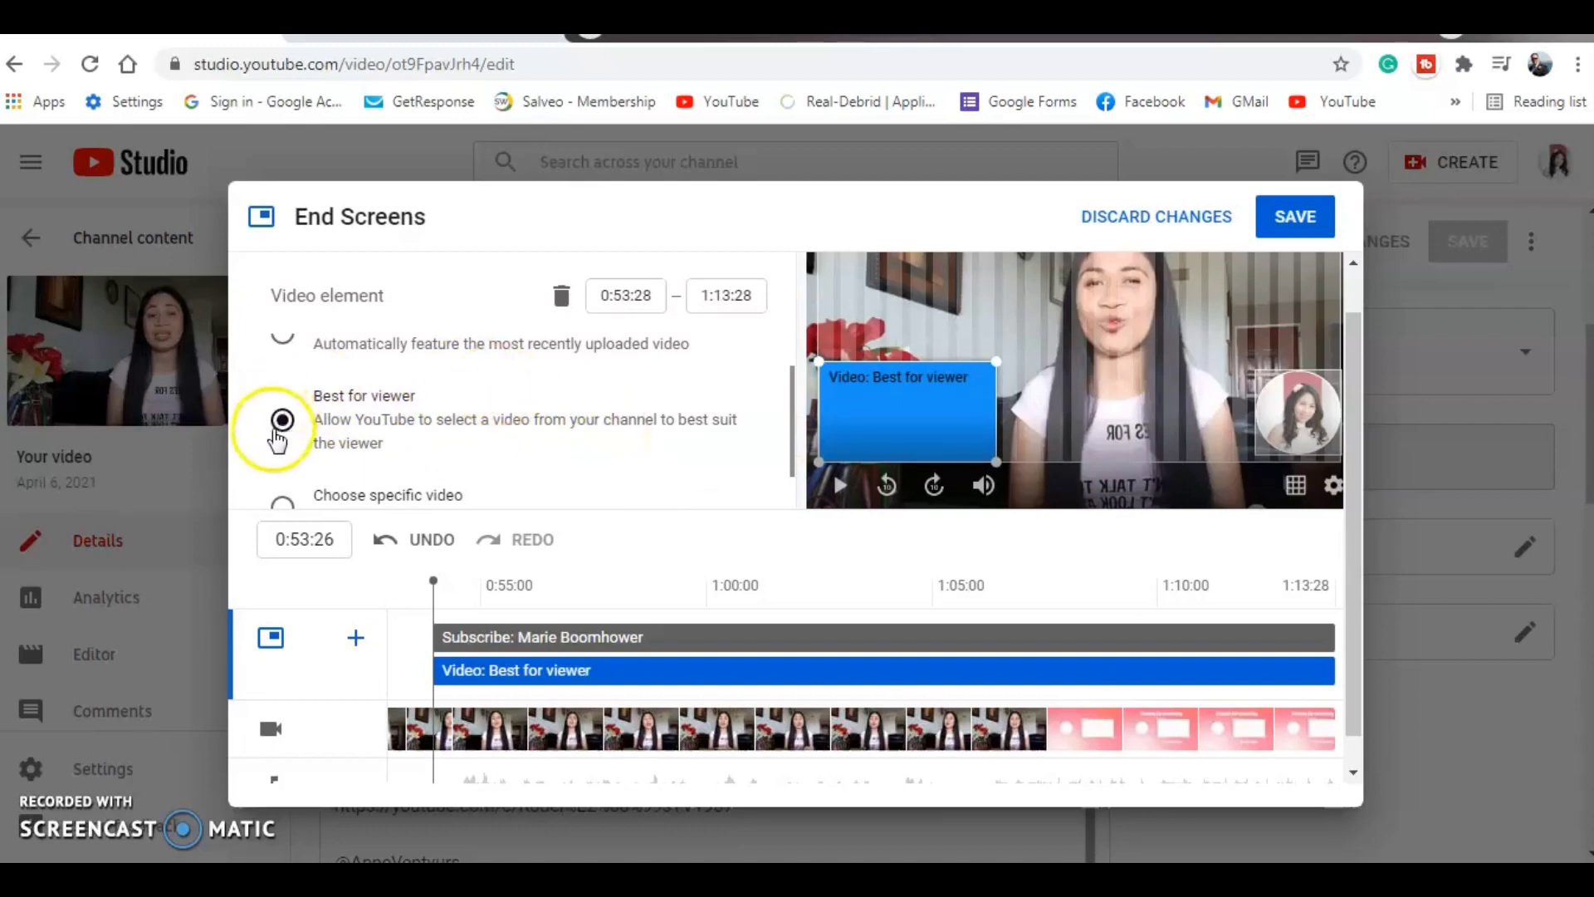
{"action": "left_click", "coordinate": [934, 405]}
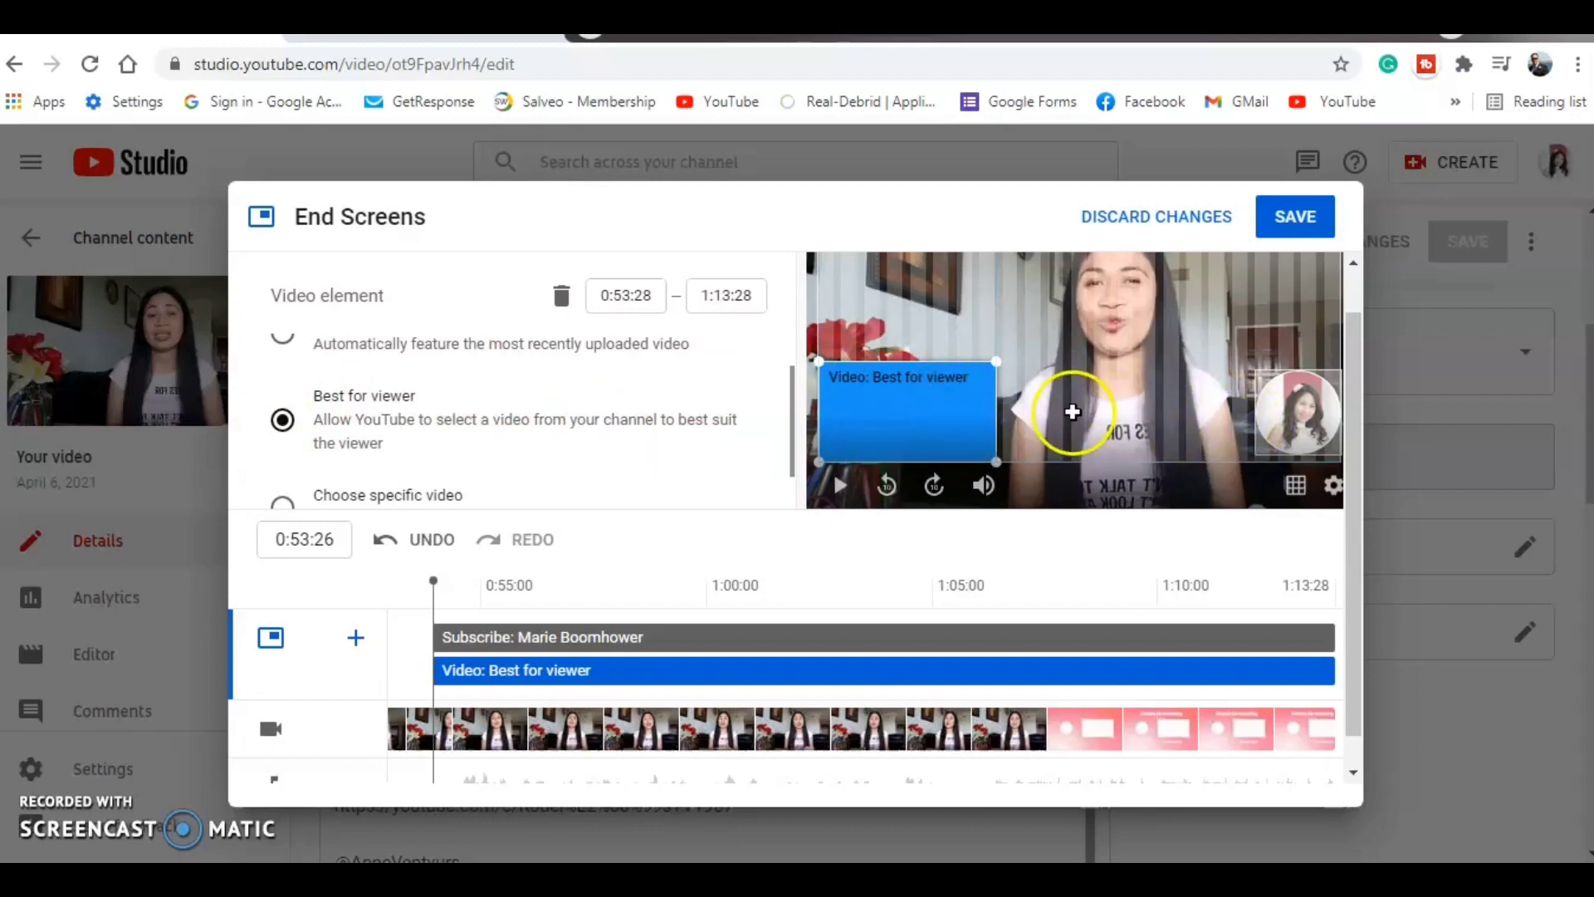
{"action": "left_click_drag", "start_coordinate": [793, 399], "coordinate": [789, 461]}
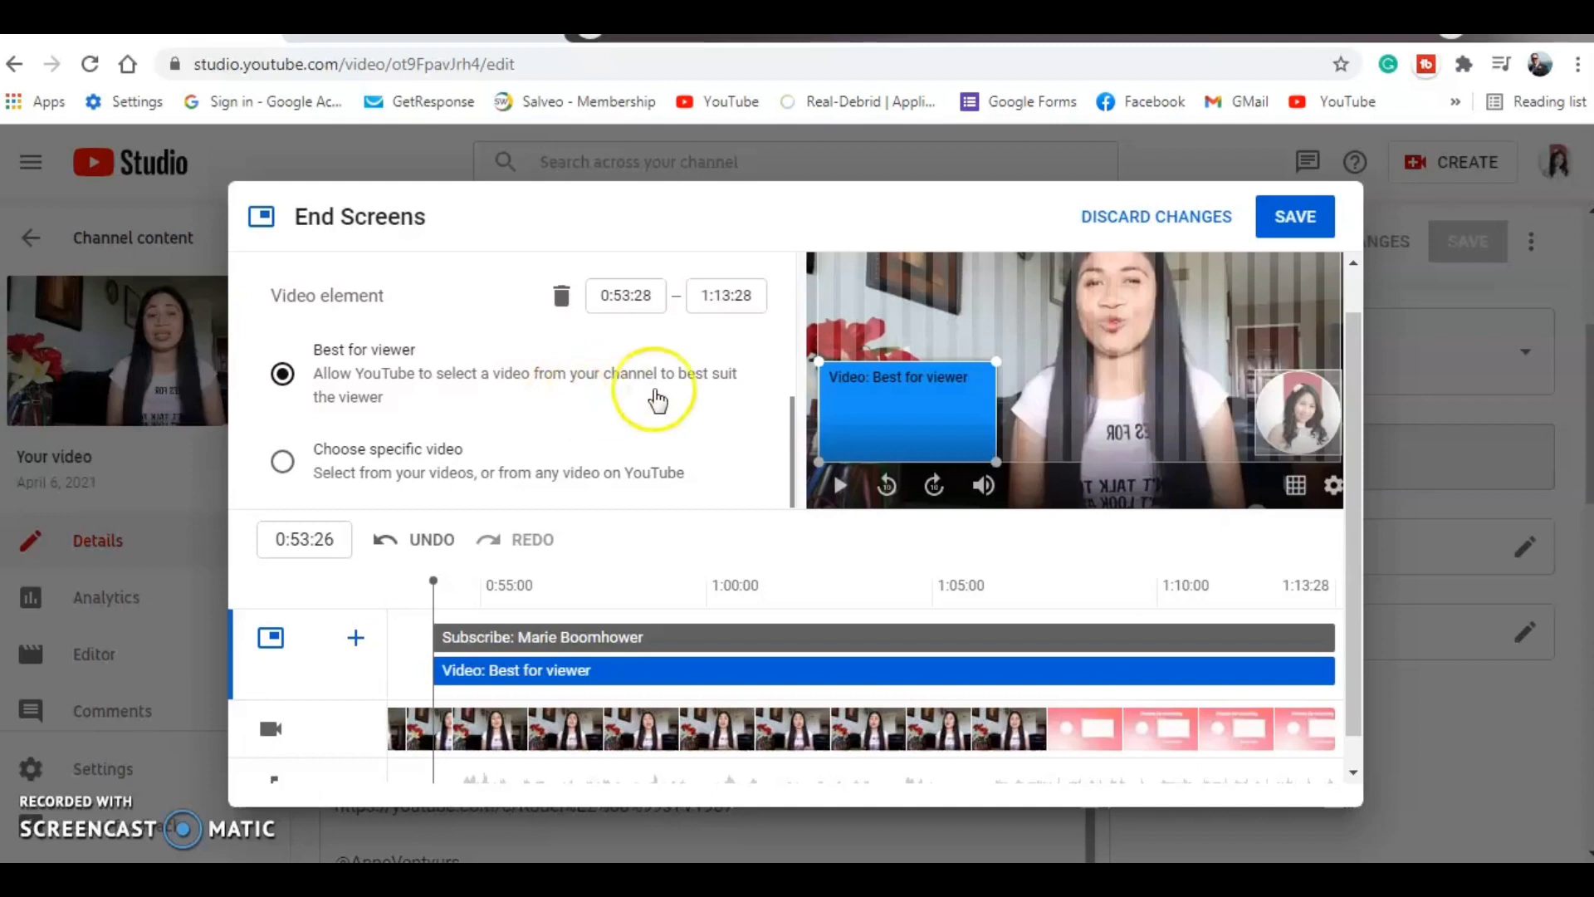
{"action": "left_click", "coordinate": [283, 463]}
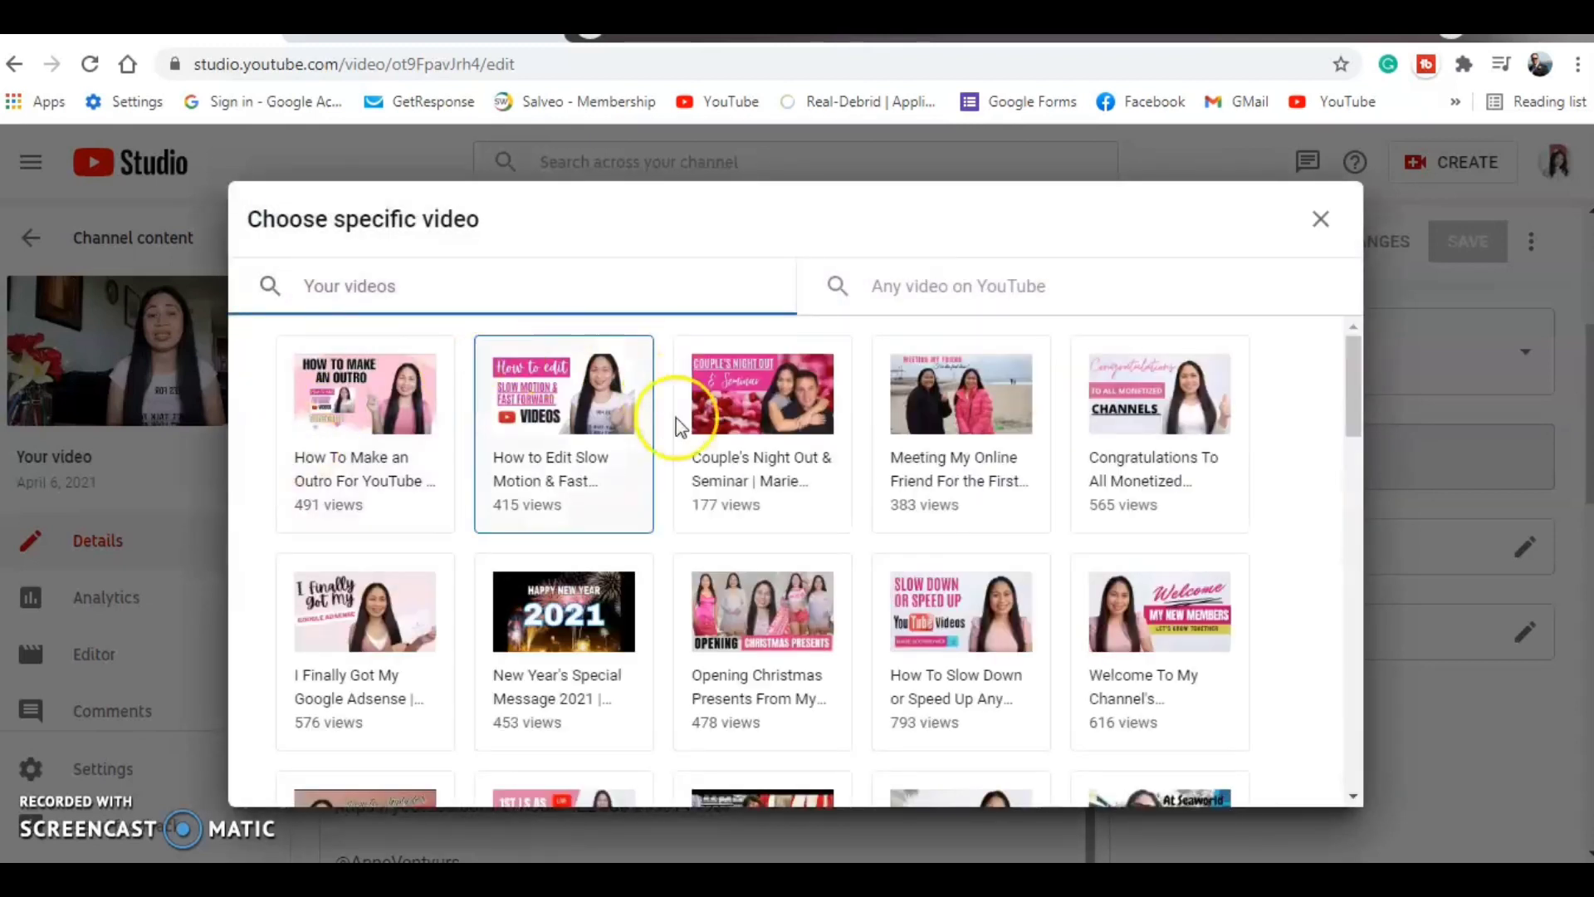
{"action": "left_click", "coordinate": [824, 329]}
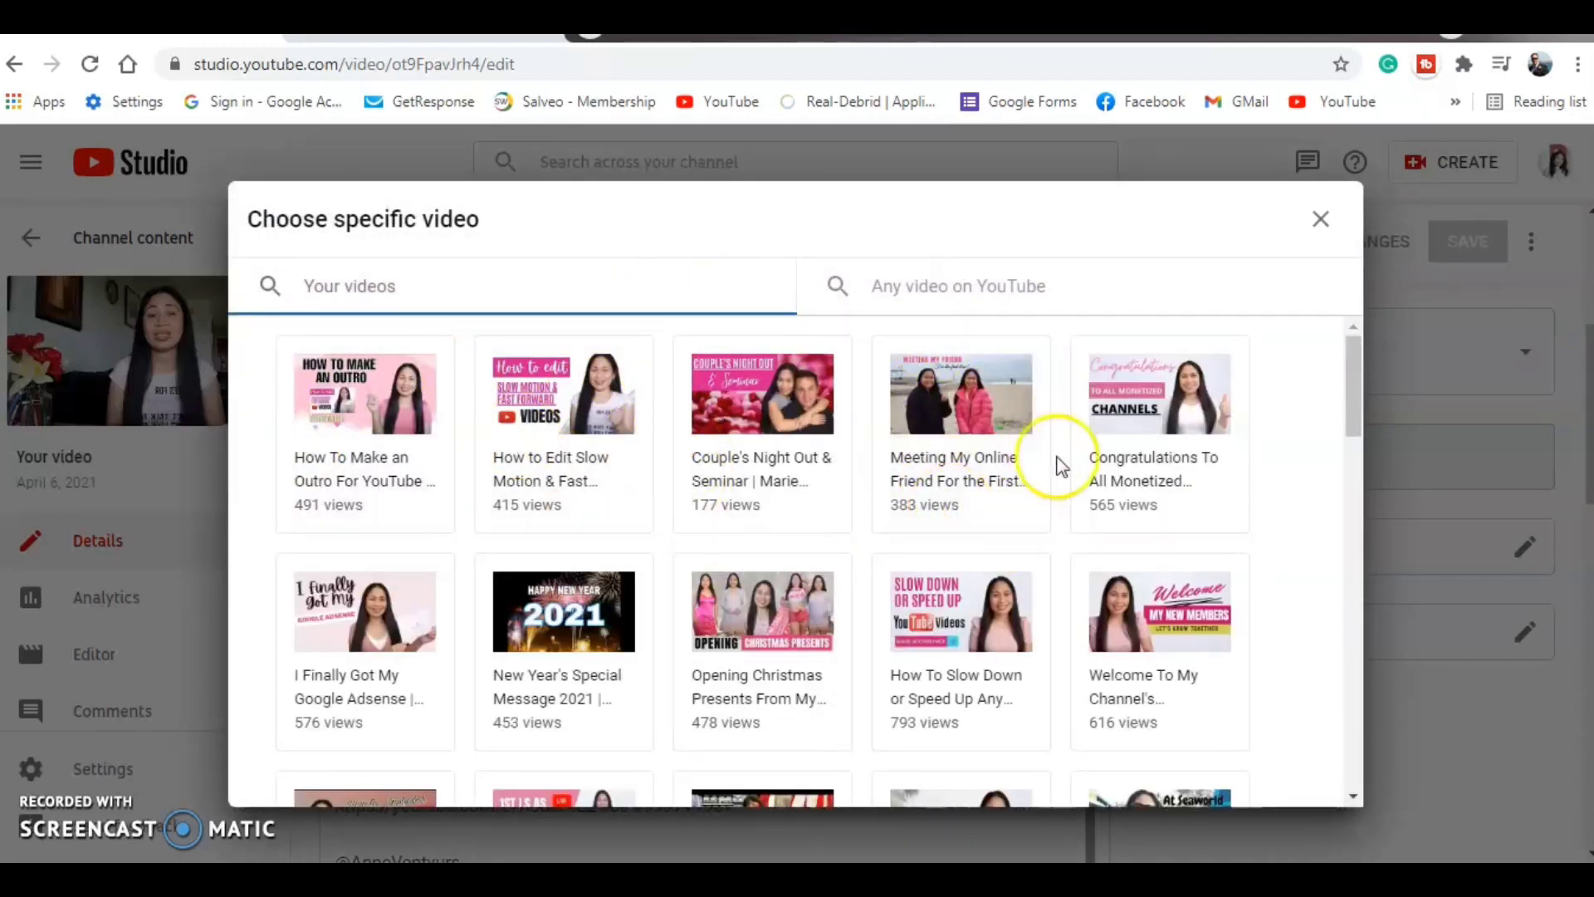
{"action": "mouse_move", "coordinate": [1365, 352]}
{"action": "left_mouse_down"}
{"action": "mouse_move", "coordinate": [1343, 486]}
{"action": "mouse_move", "coordinate": [1352, 342]}
{"action": "left_mouse_up"}
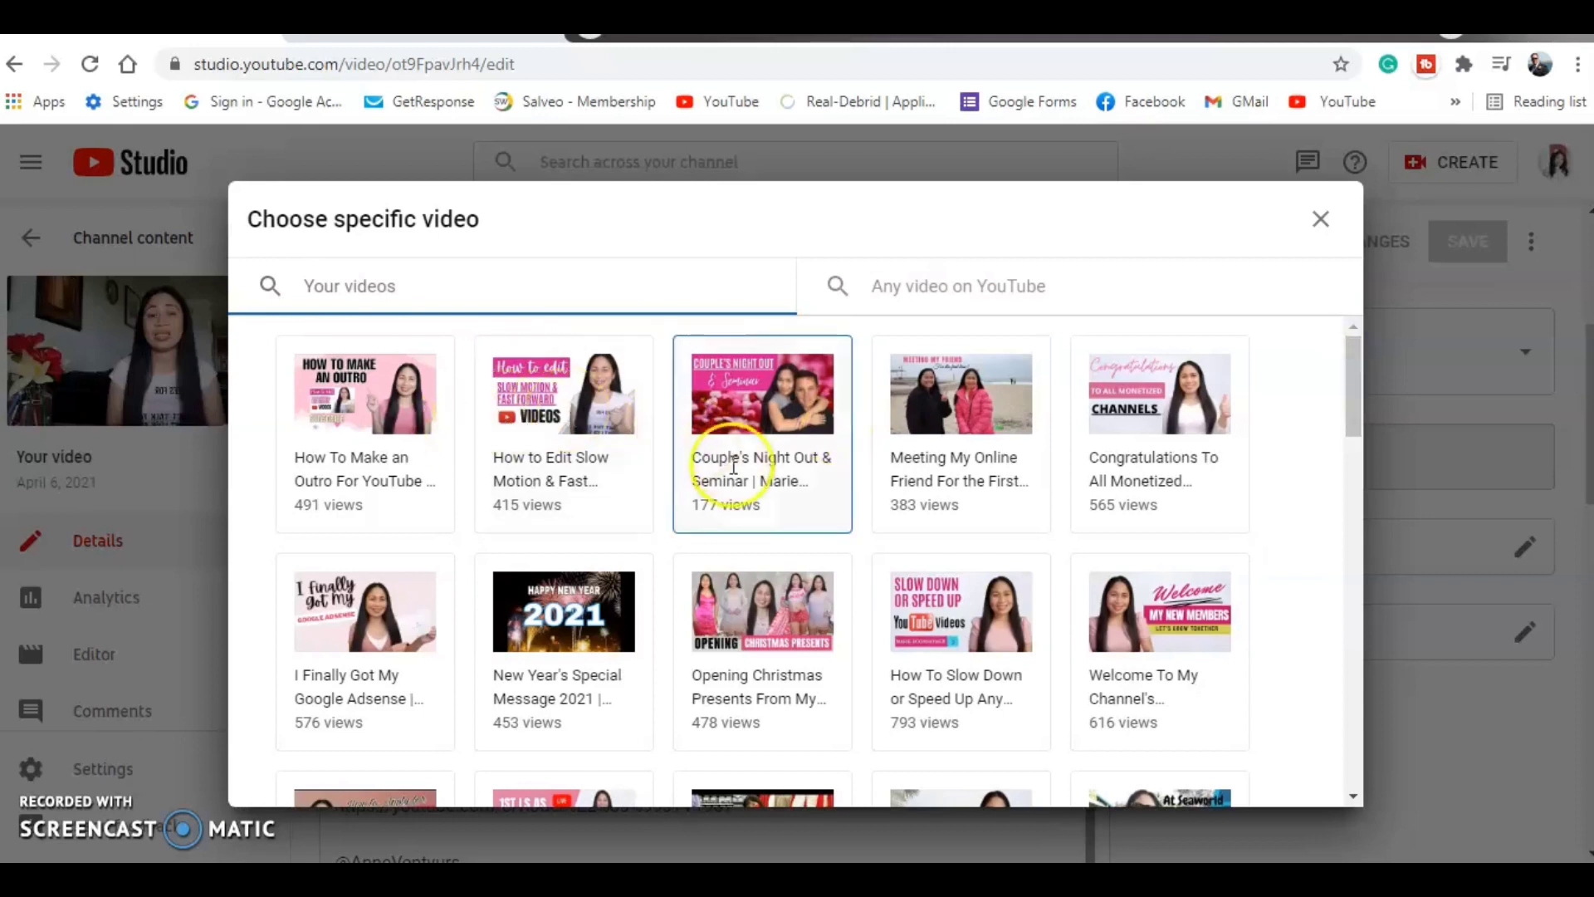
{"action": "left_click", "coordinate": [380, 438]}
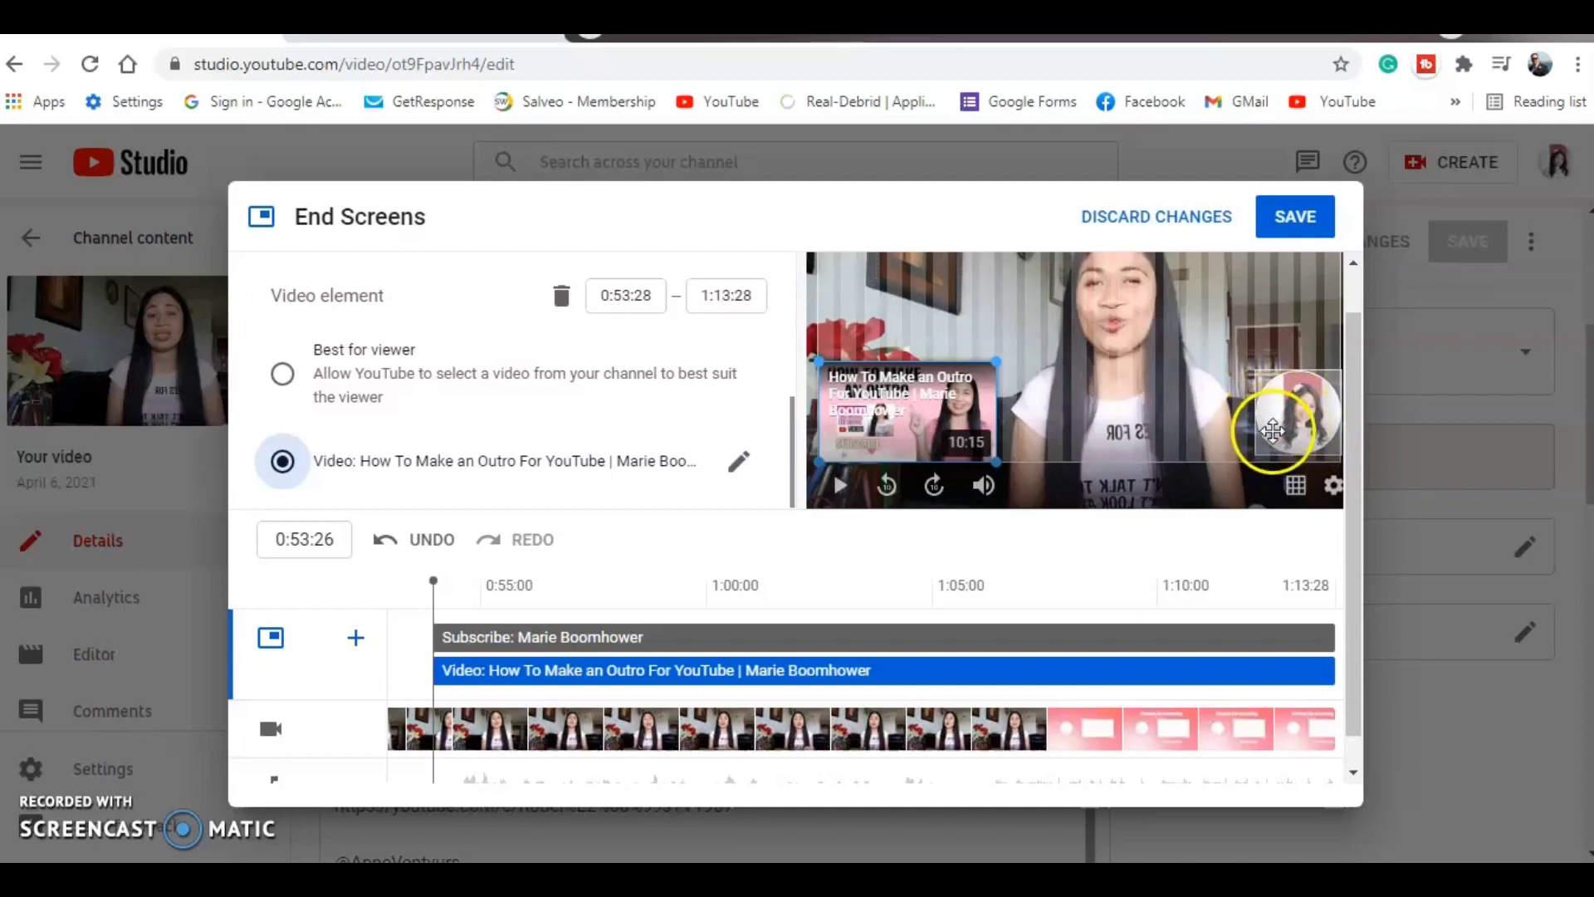
{"action": "left_click_drag", "start_coordinate": [1354, 334], "coordinate": [1354, 295]}
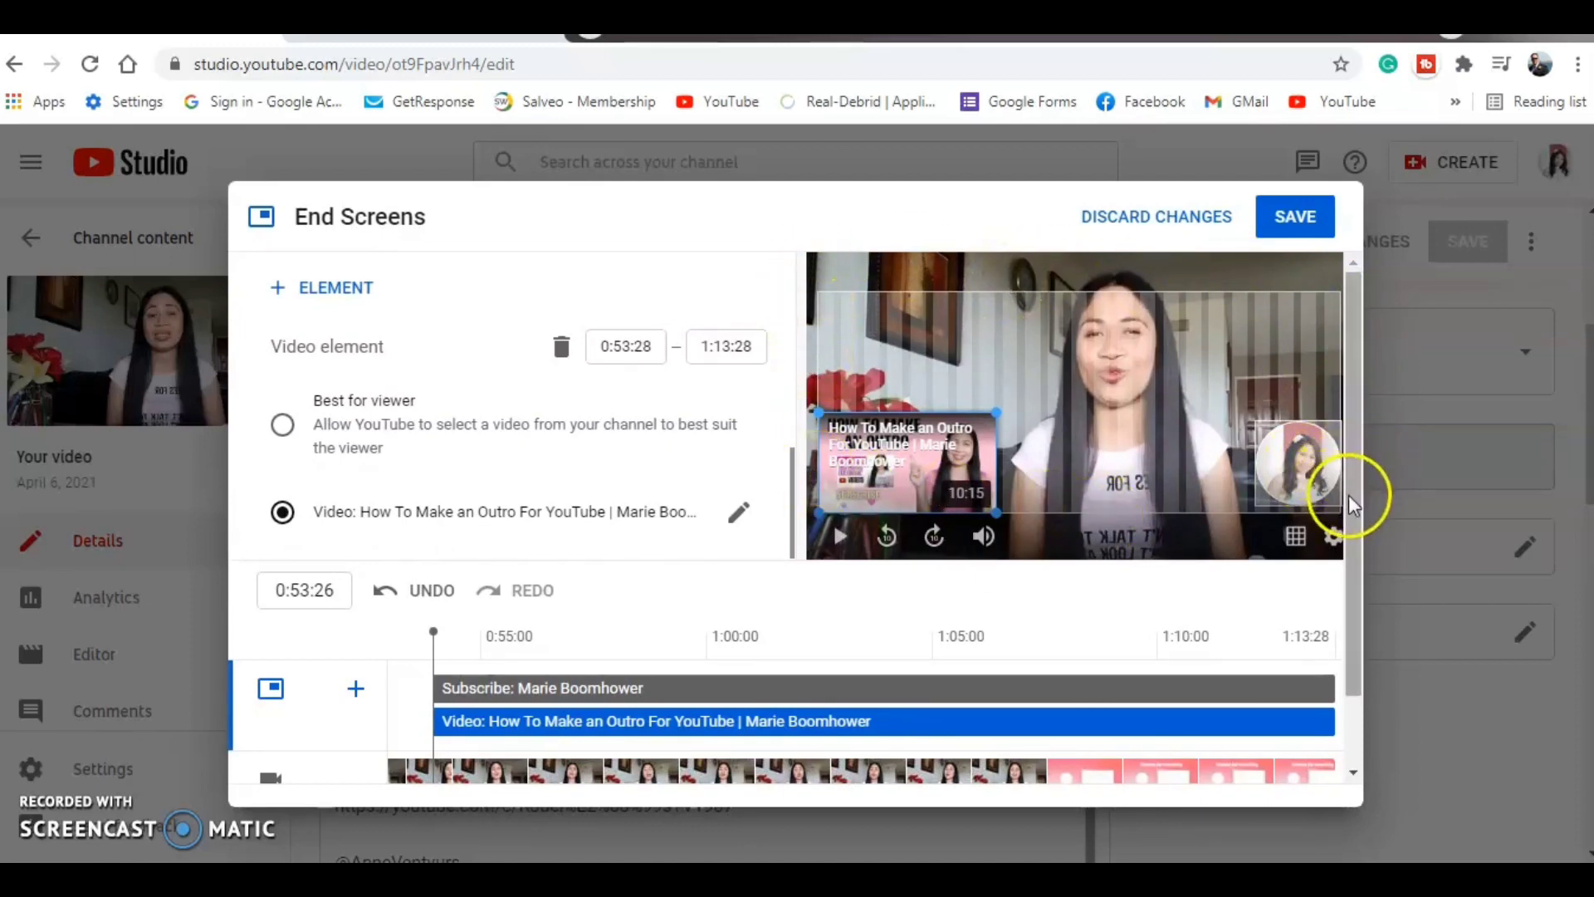
{"action": "left_click", "coordinate": [989, 470]}
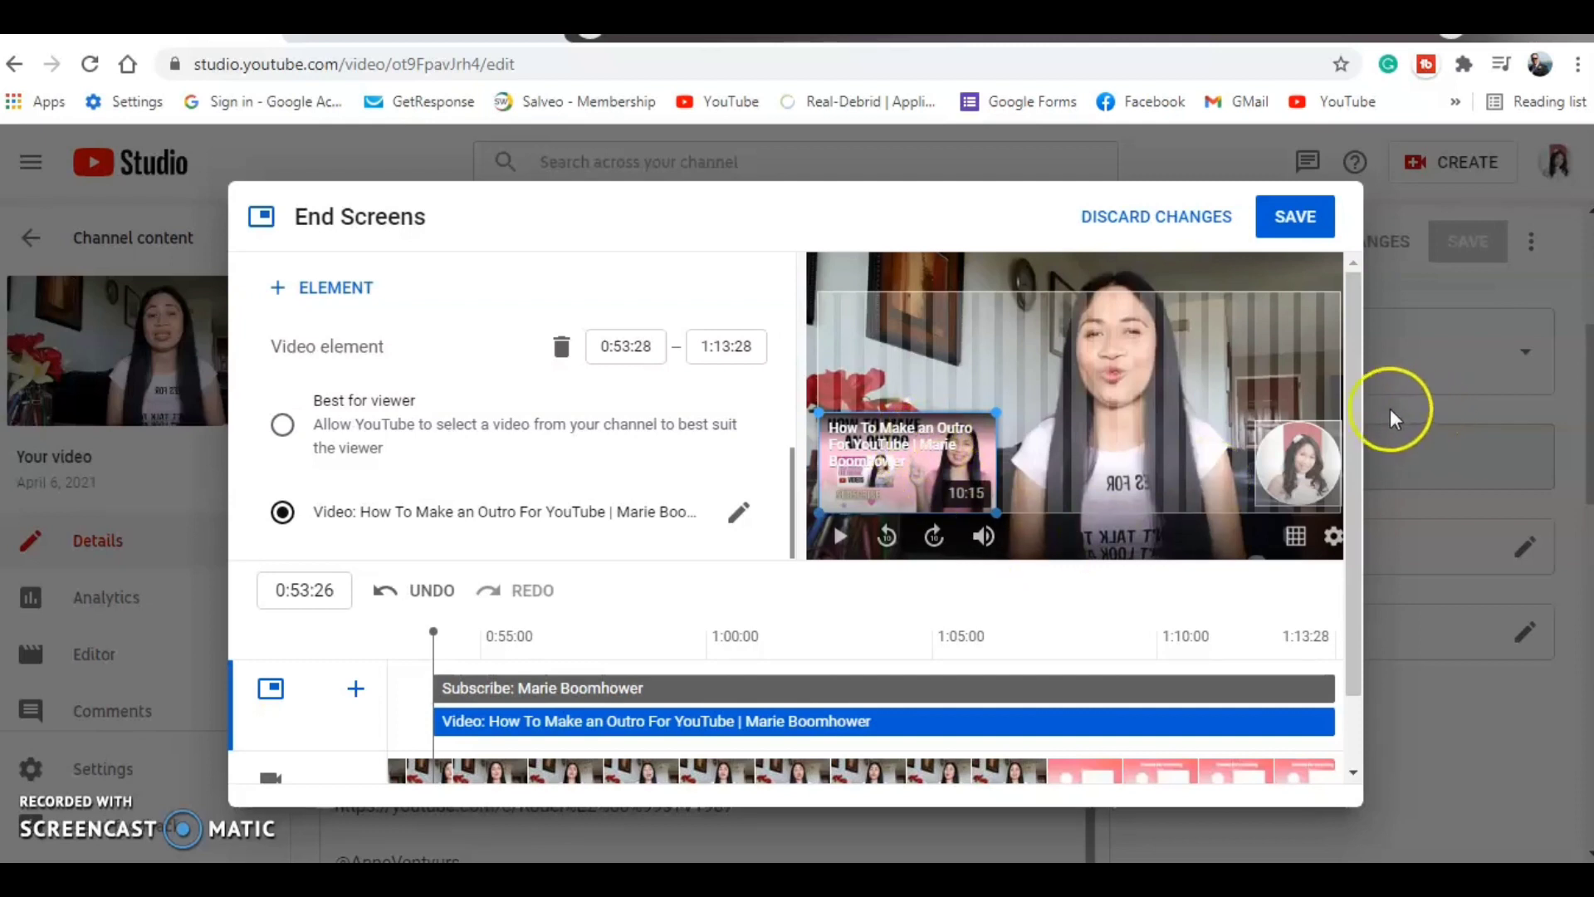
{"action": "left_click_drag", "start_coordinate": [1361, 428], "coordinate": [1352, 526]}
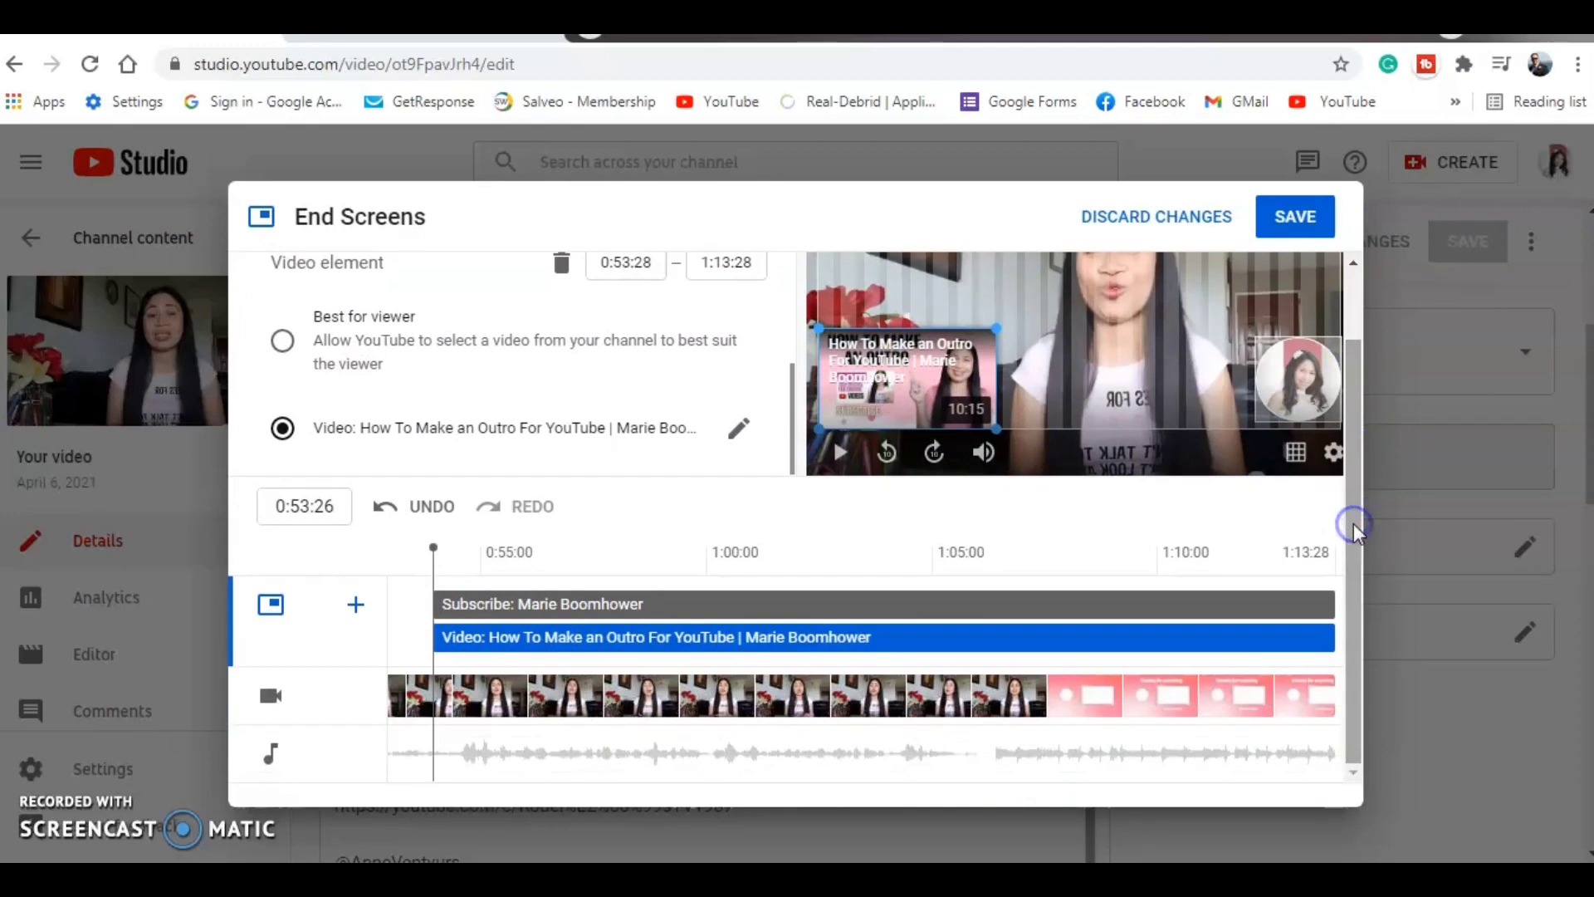
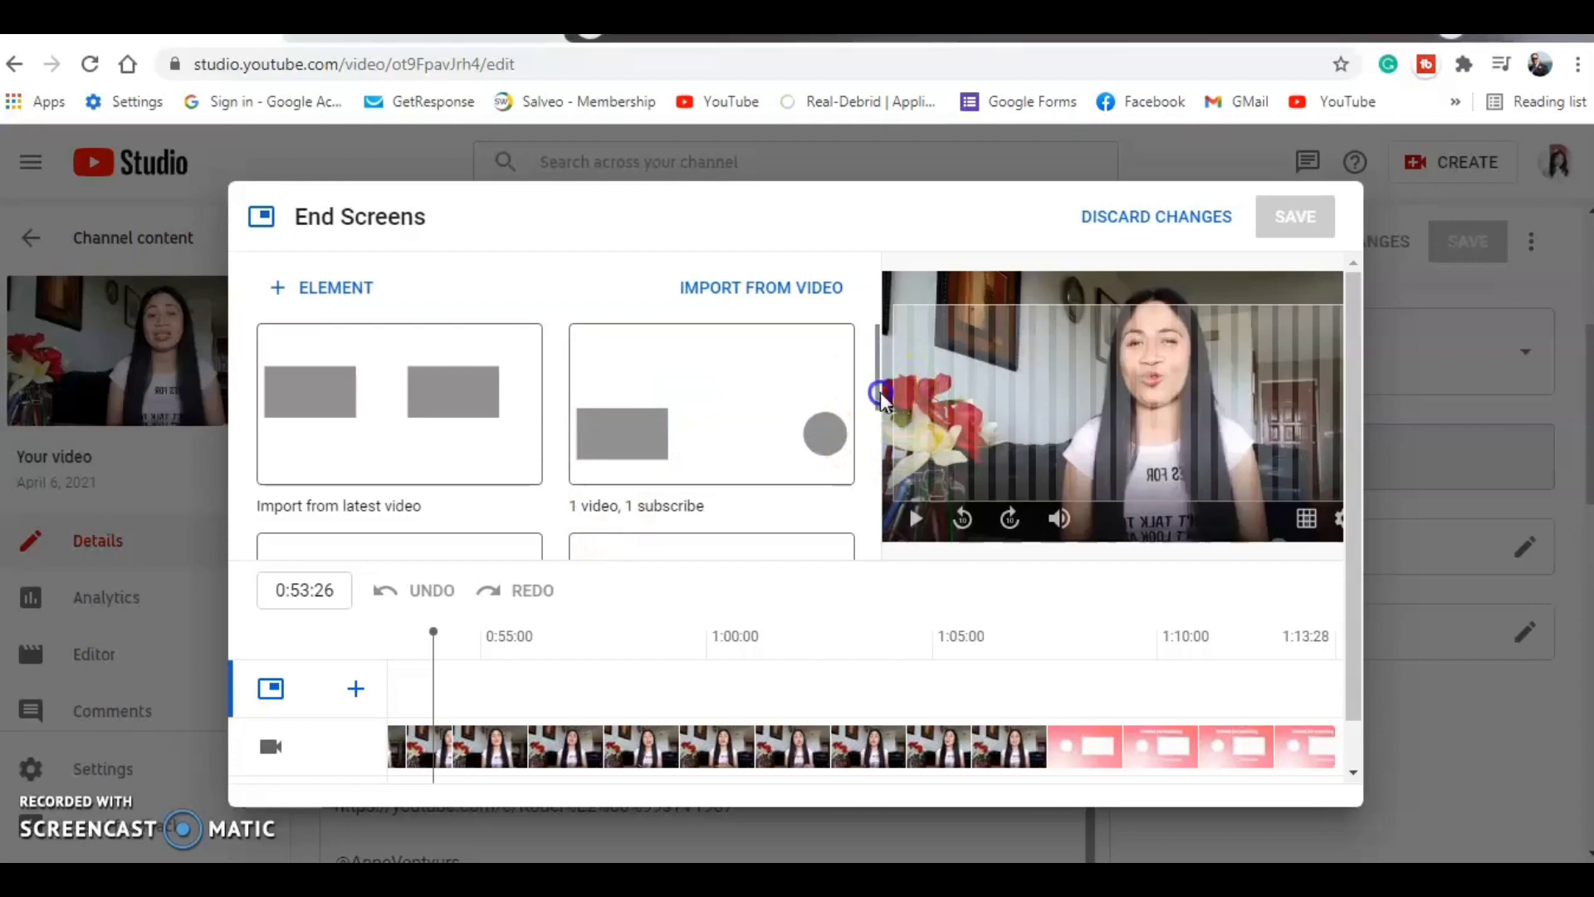
- Try the "2 videos" end screen template, check its video element options, and undo it
{"action": "left_click_drag", "start_coordinate": [880, 392], "coordinate": [882, 477]}
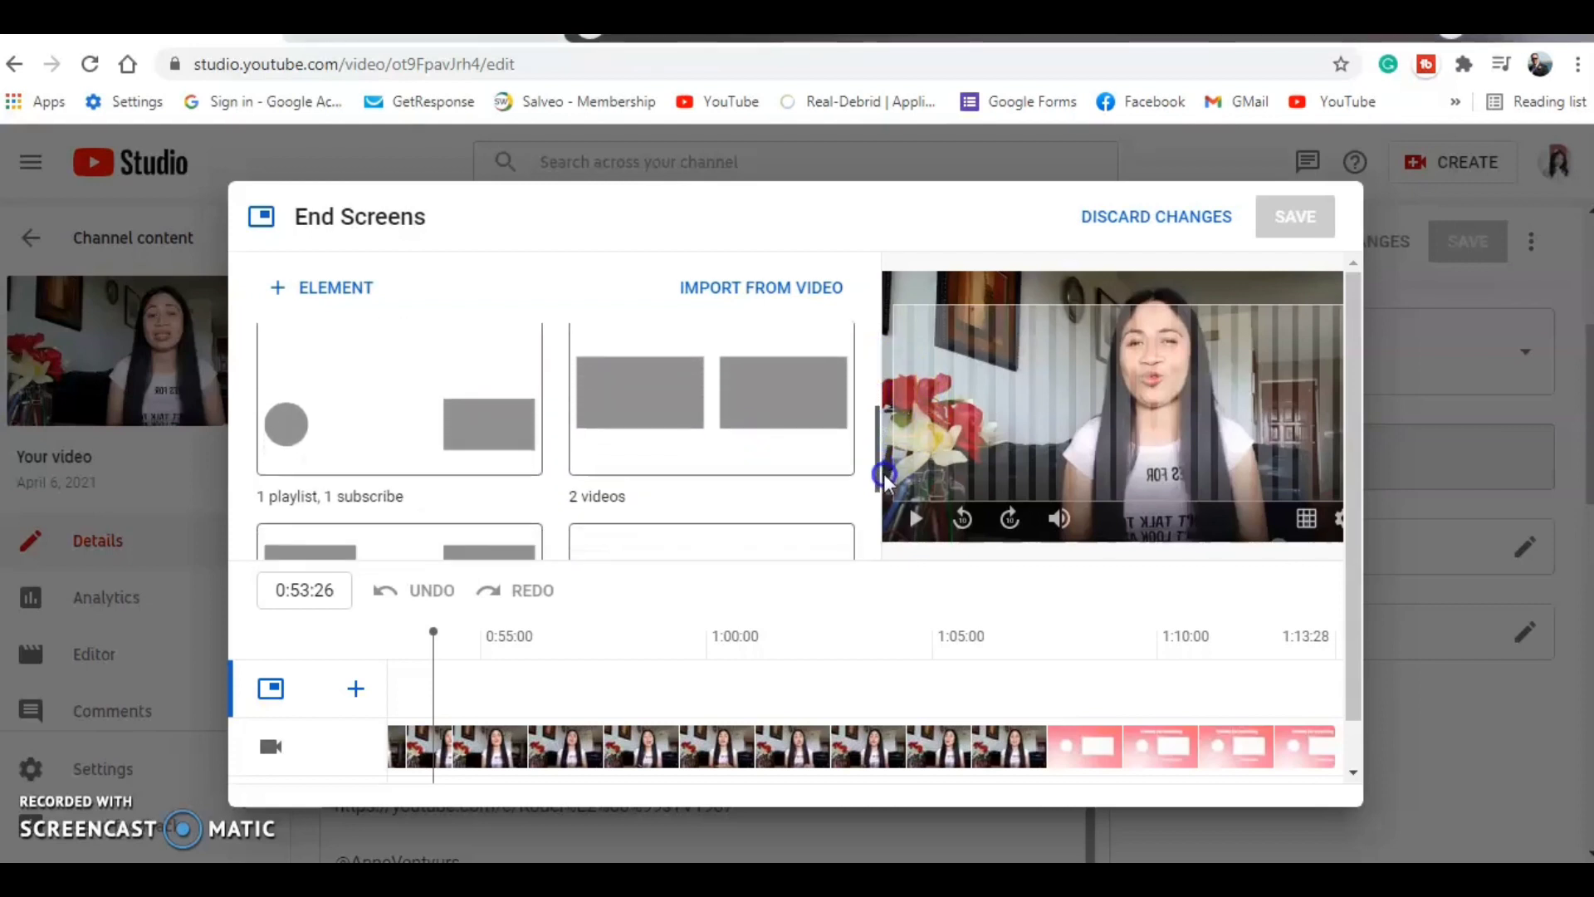
{"action": "left_click", "coordinate": [712, 388]}
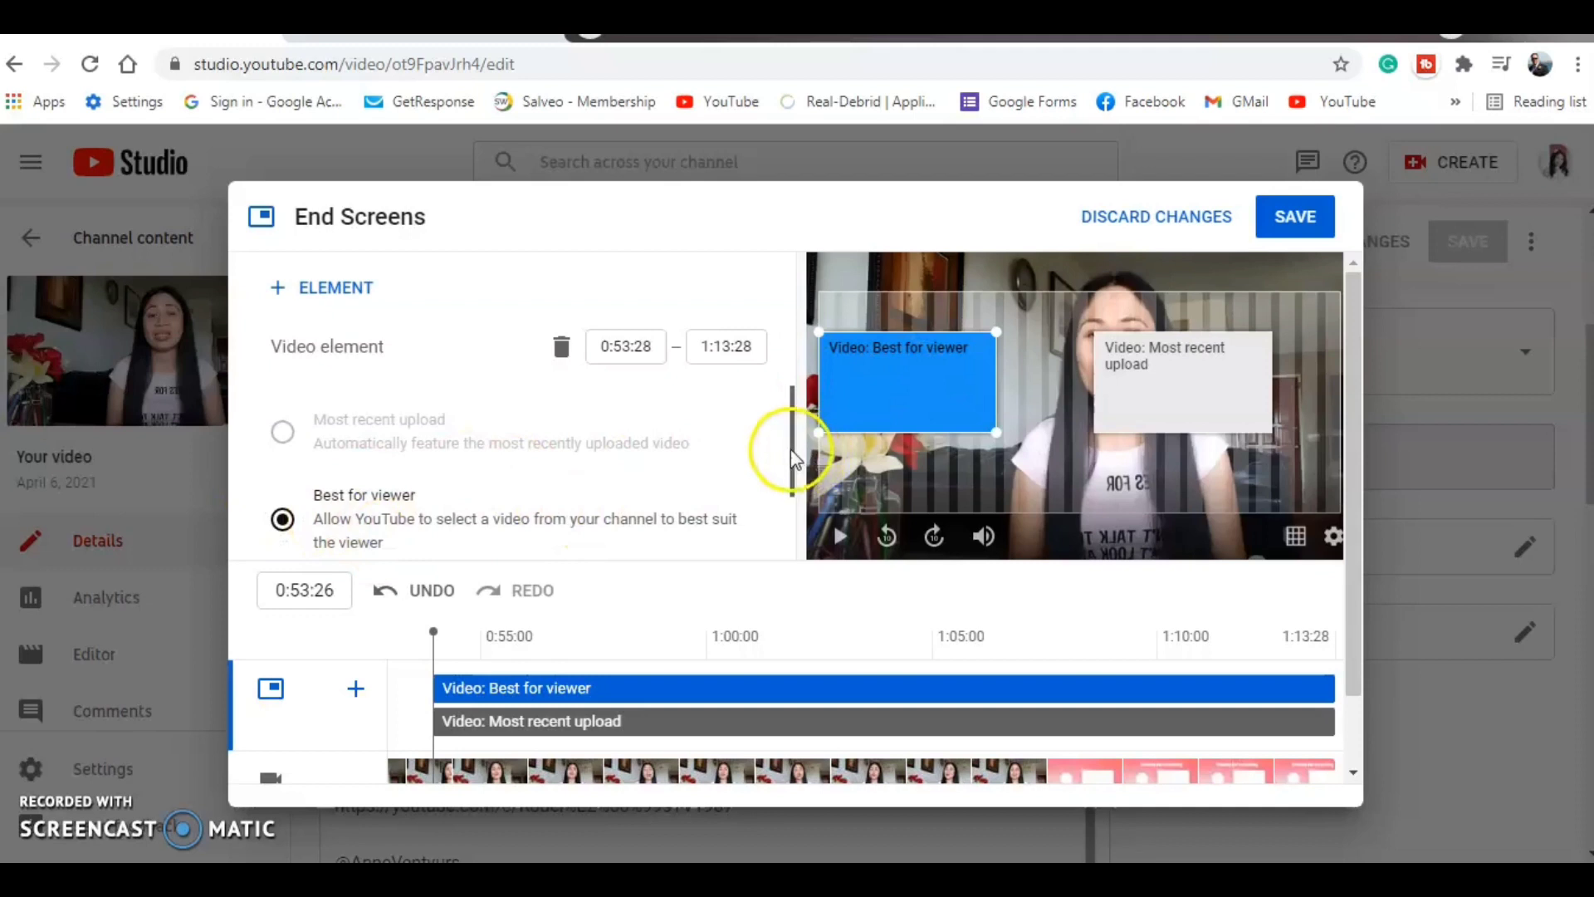
{"action": "left_click_drag", "start_coordinate": [789, 448], "coordinate": [787, 523]}
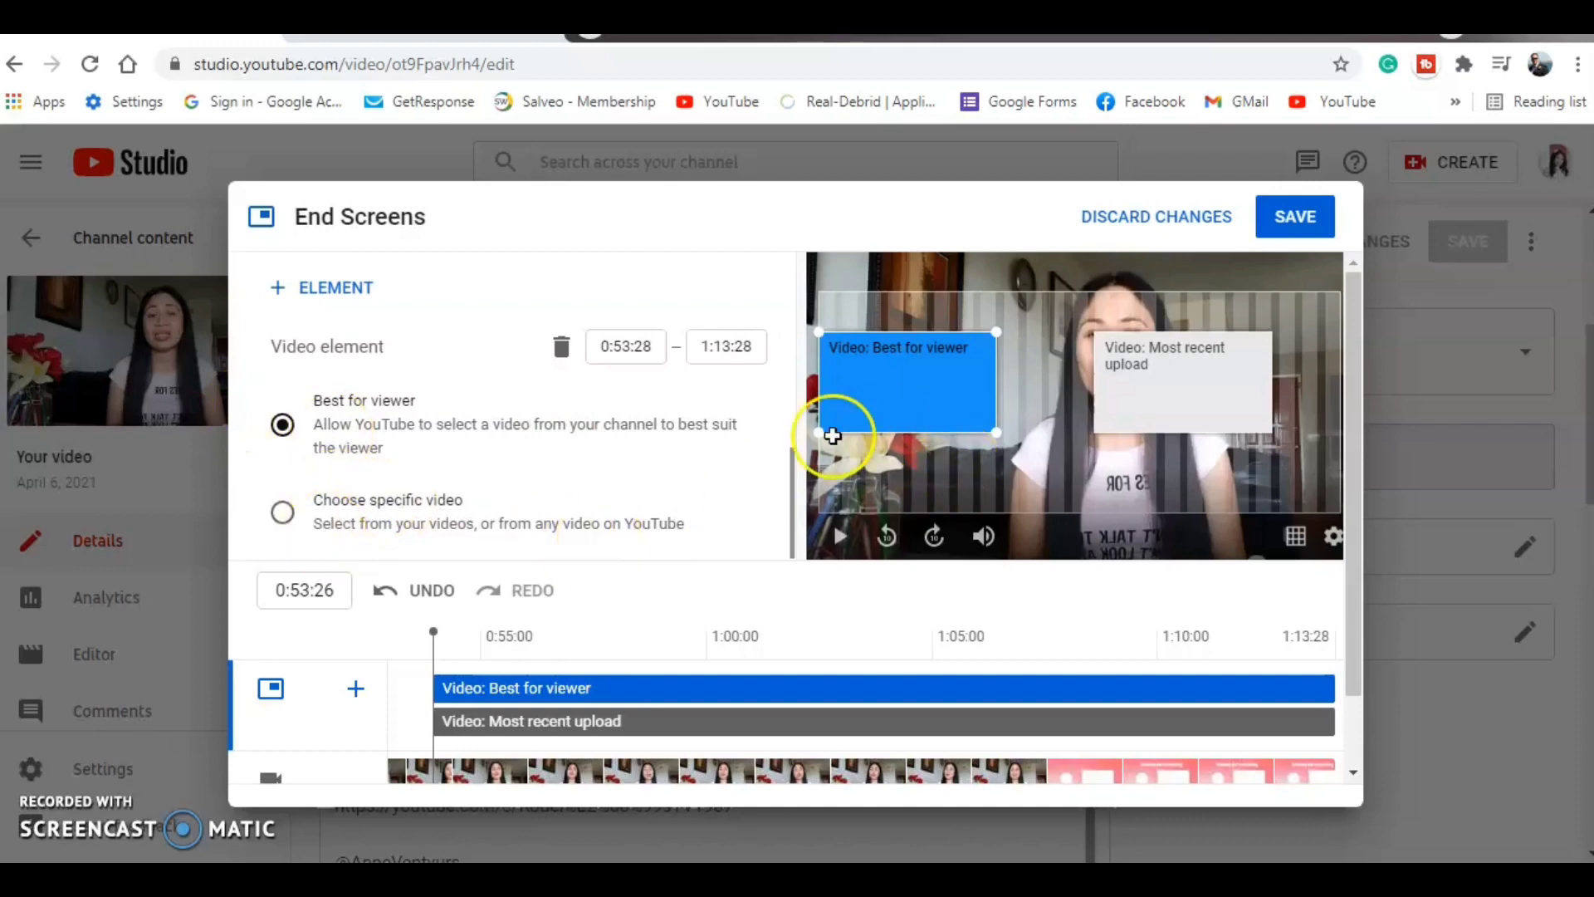
{"action": "left_click", "coordinate": [895, 412]}
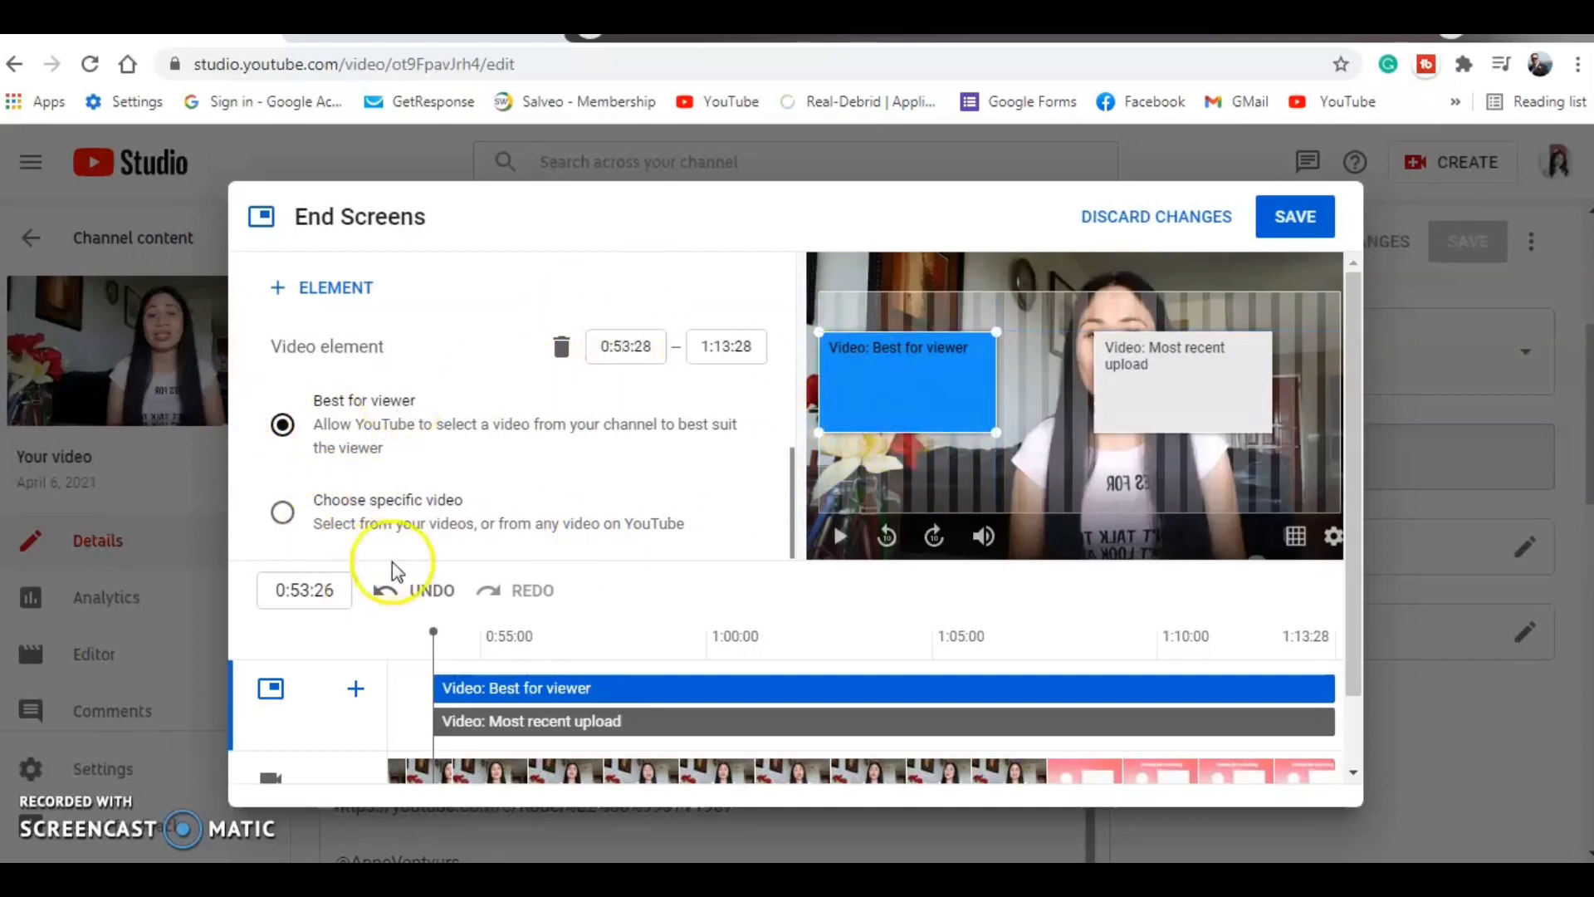
{"action": "left_click", "coordinate": [412, 591]}
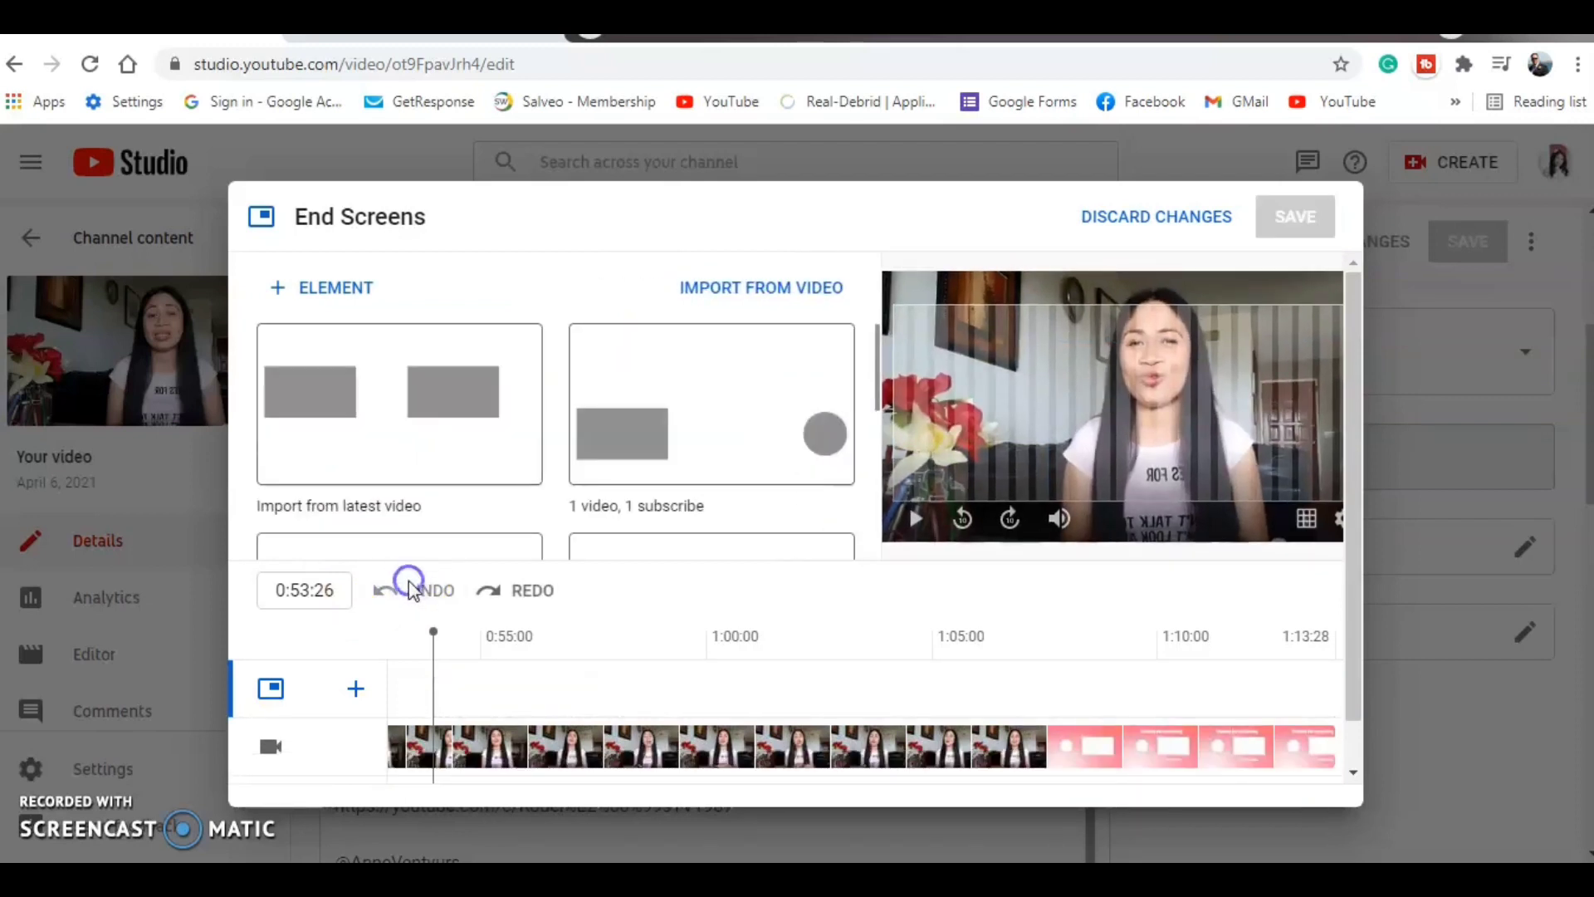
- Add a Subscribe element to the end screen
{"action": "left_click", "coordinate": [338, 290]}
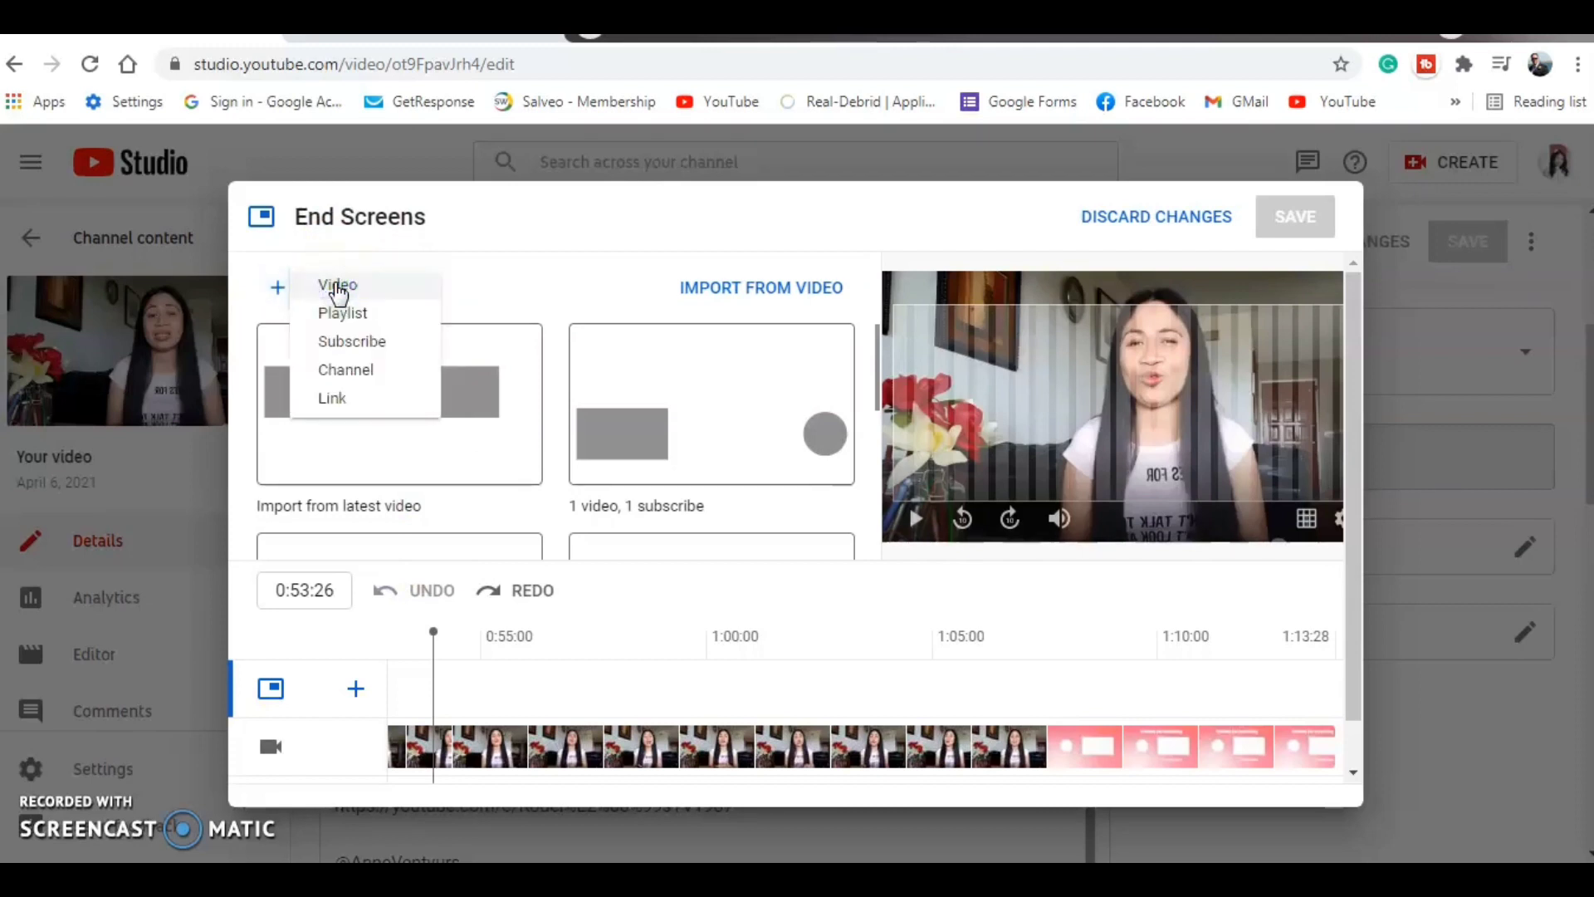
{"action": "left_click", "coordinate": [354, 350]}
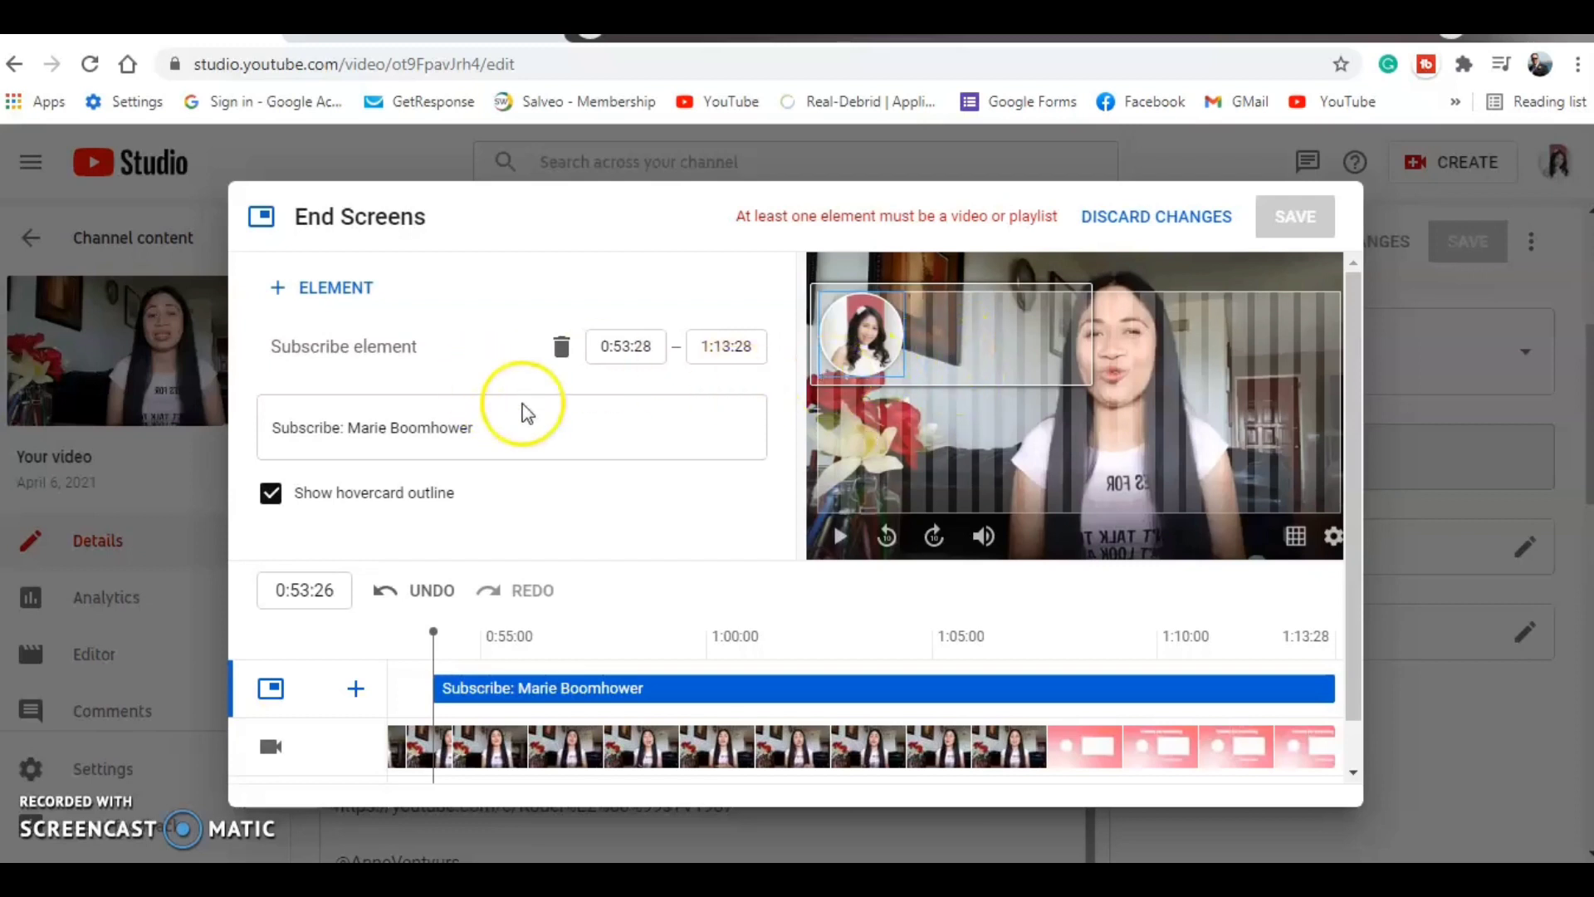
- Undo the Subscribe element and try adding two Video elements, Most recent upload and Best for viewer, to the end screen
{"action": "left_click", "coordinate": [408, 592]}
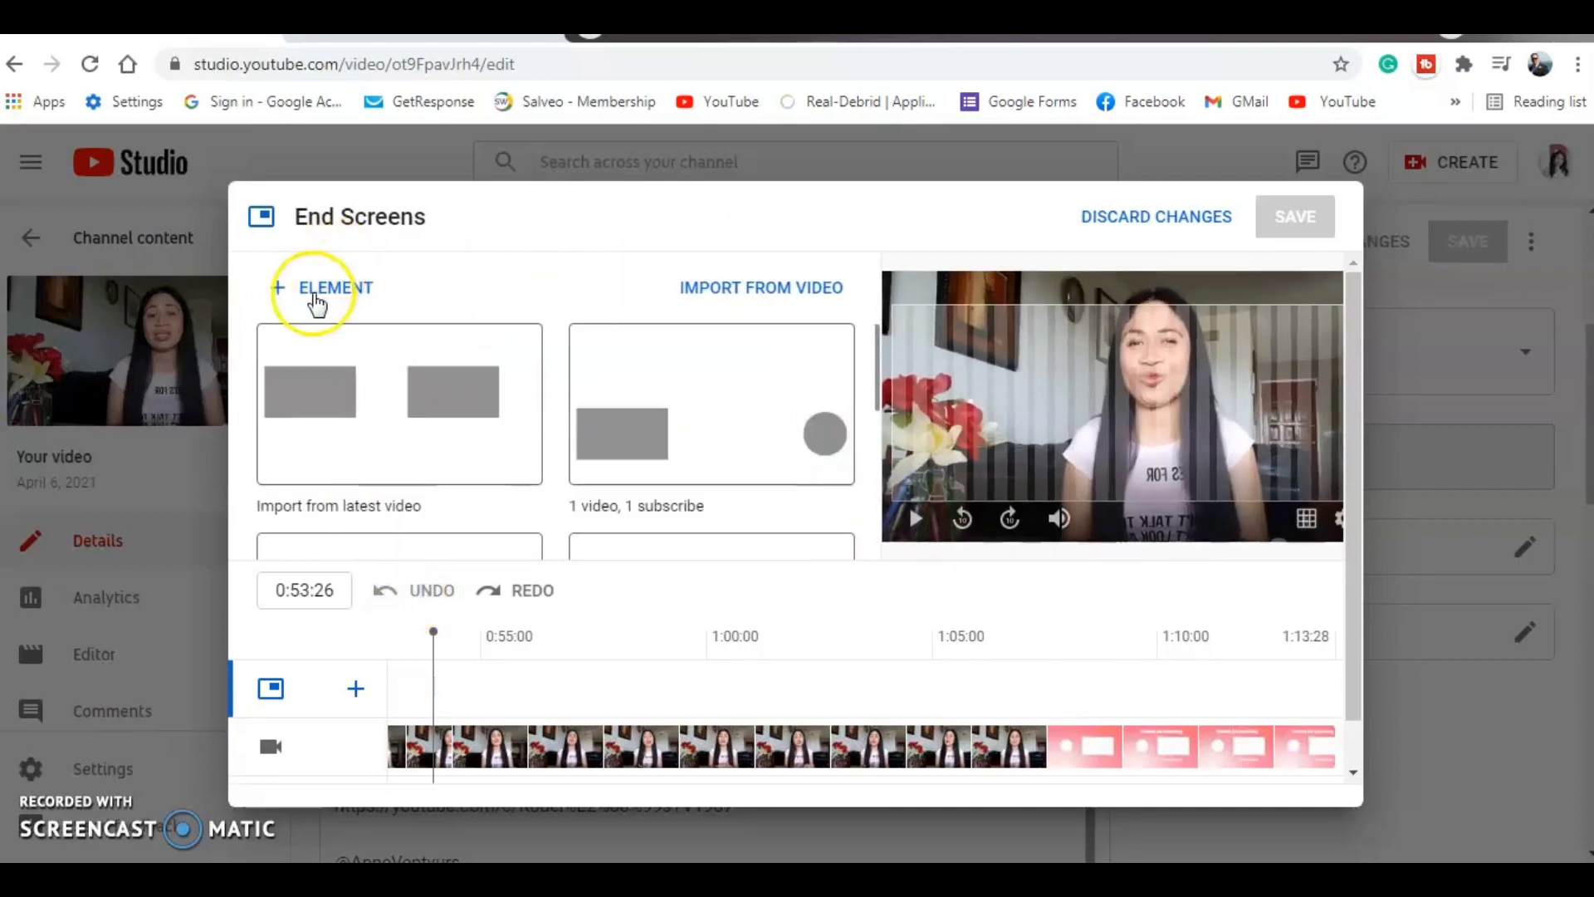
{"action": "left_click", "coordinate": [315, 301]}
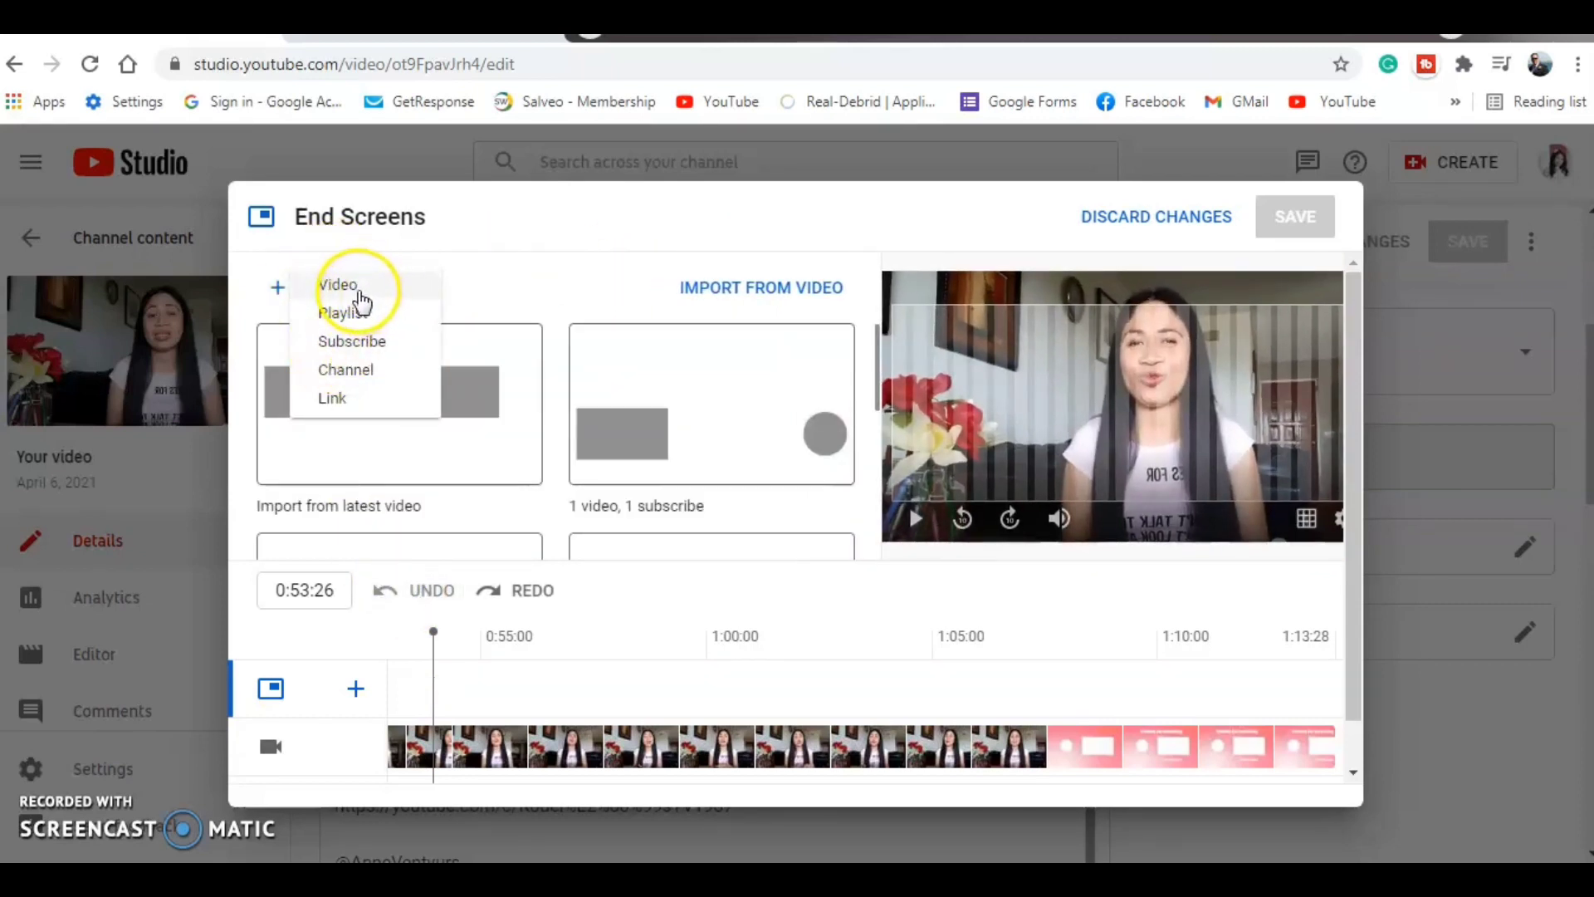
{"action": "left_click", "coordinate": [357, 290]}
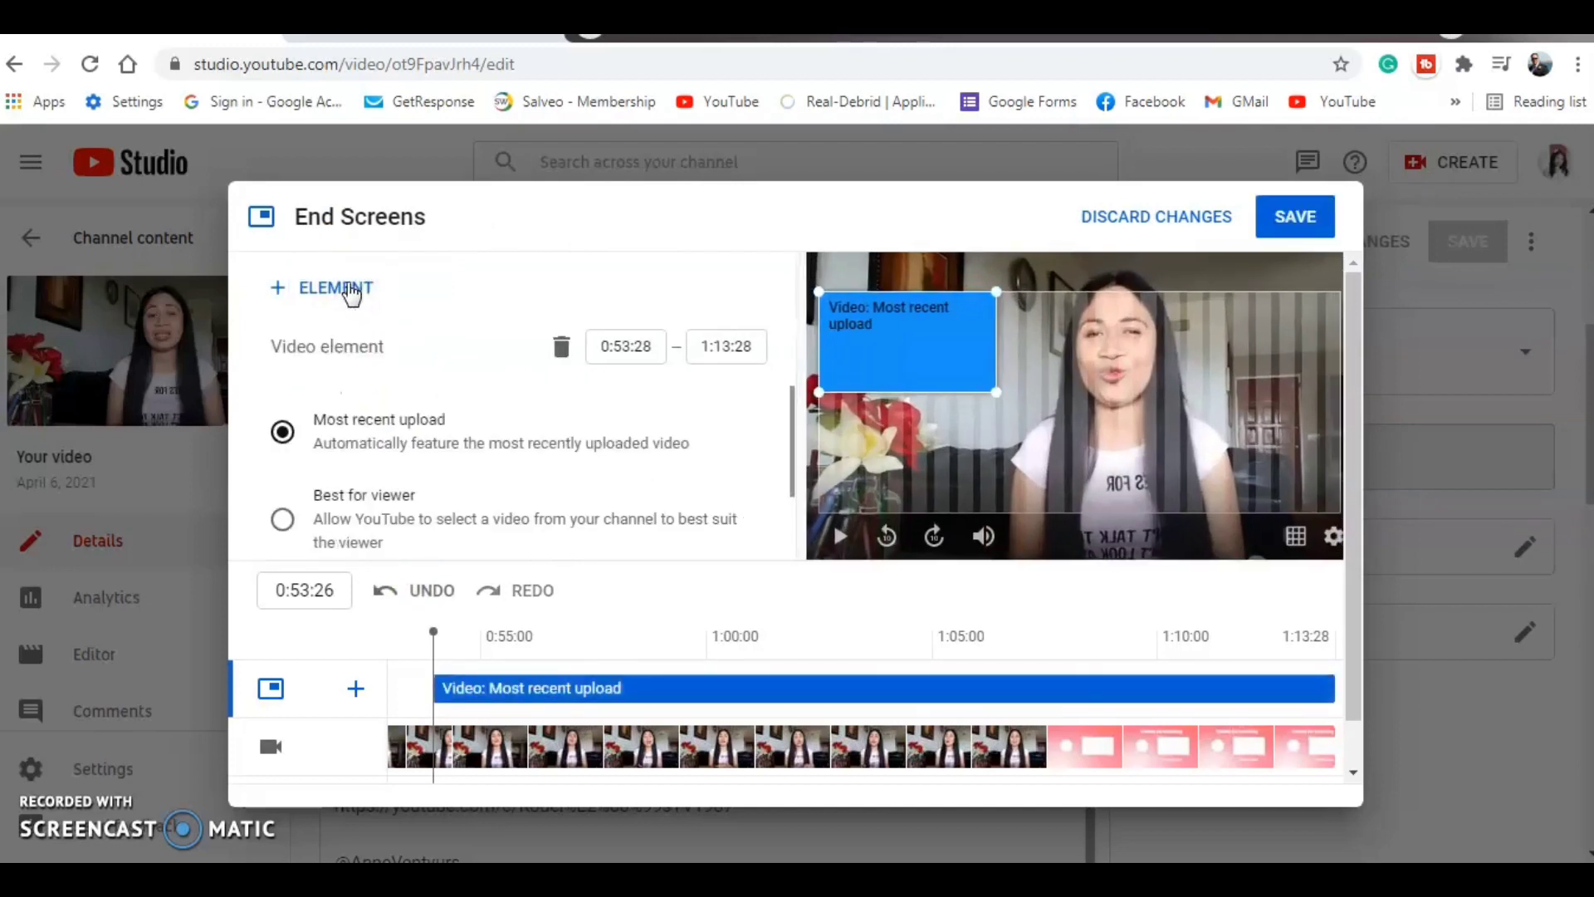
{"action": "left_click", "coordinate": [348, 289]}
{"action": "left_click", "coordinate": [348, 291]}
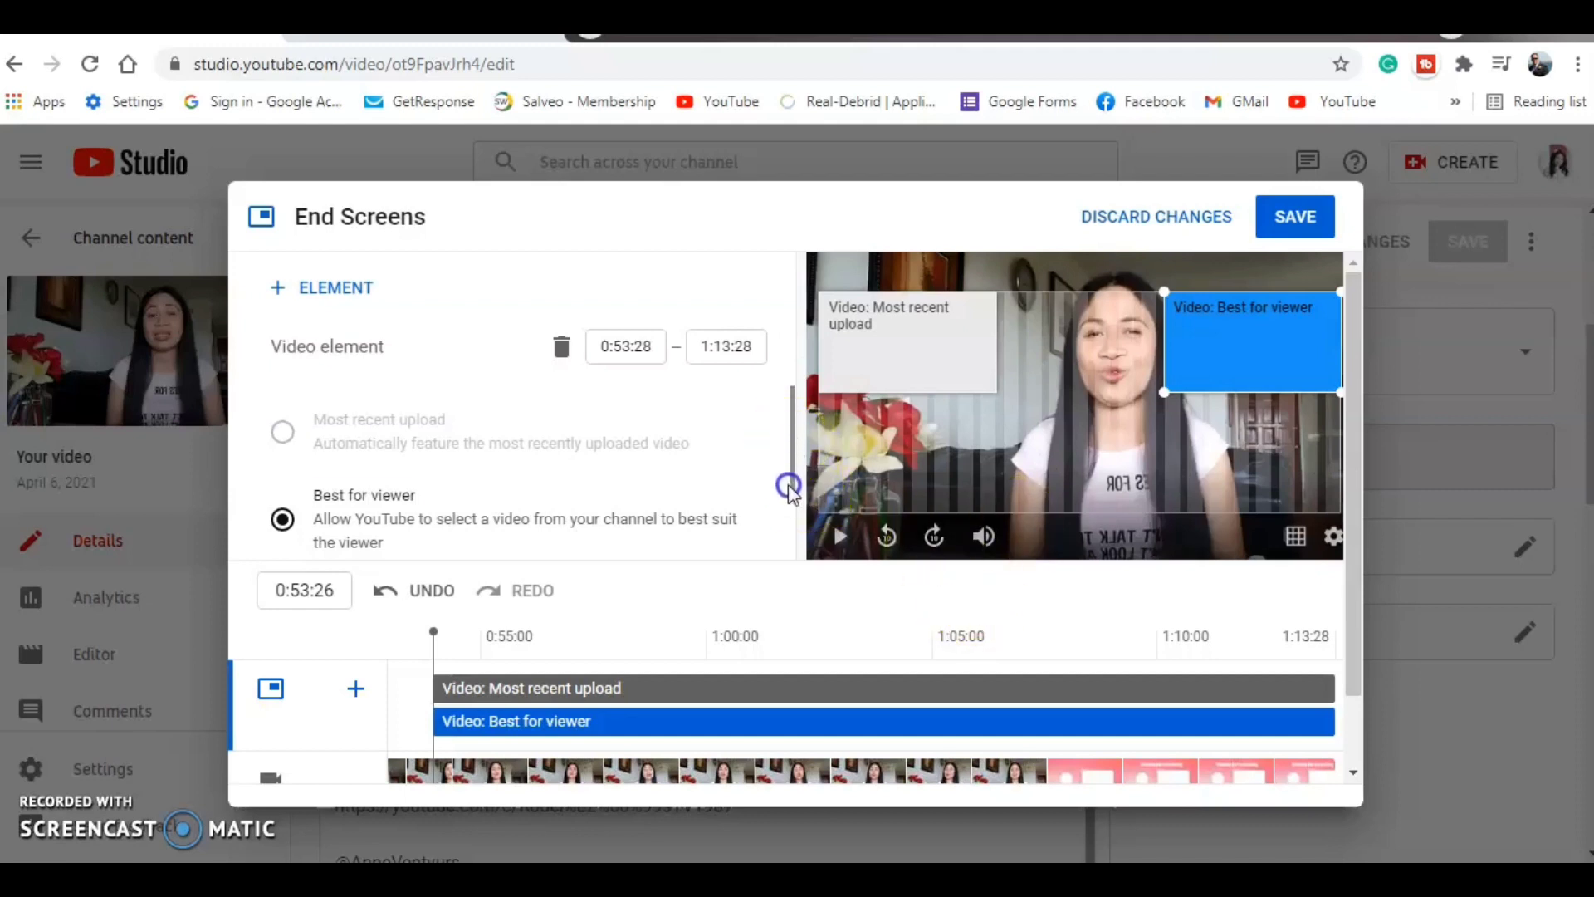
- Move the playhead to 1:09:22 in the outro and check how the two video elements sit over its artwork
{"action": "left_click_drag", "start_coordinate": [788, 488], "coordinate": [789, 508]}
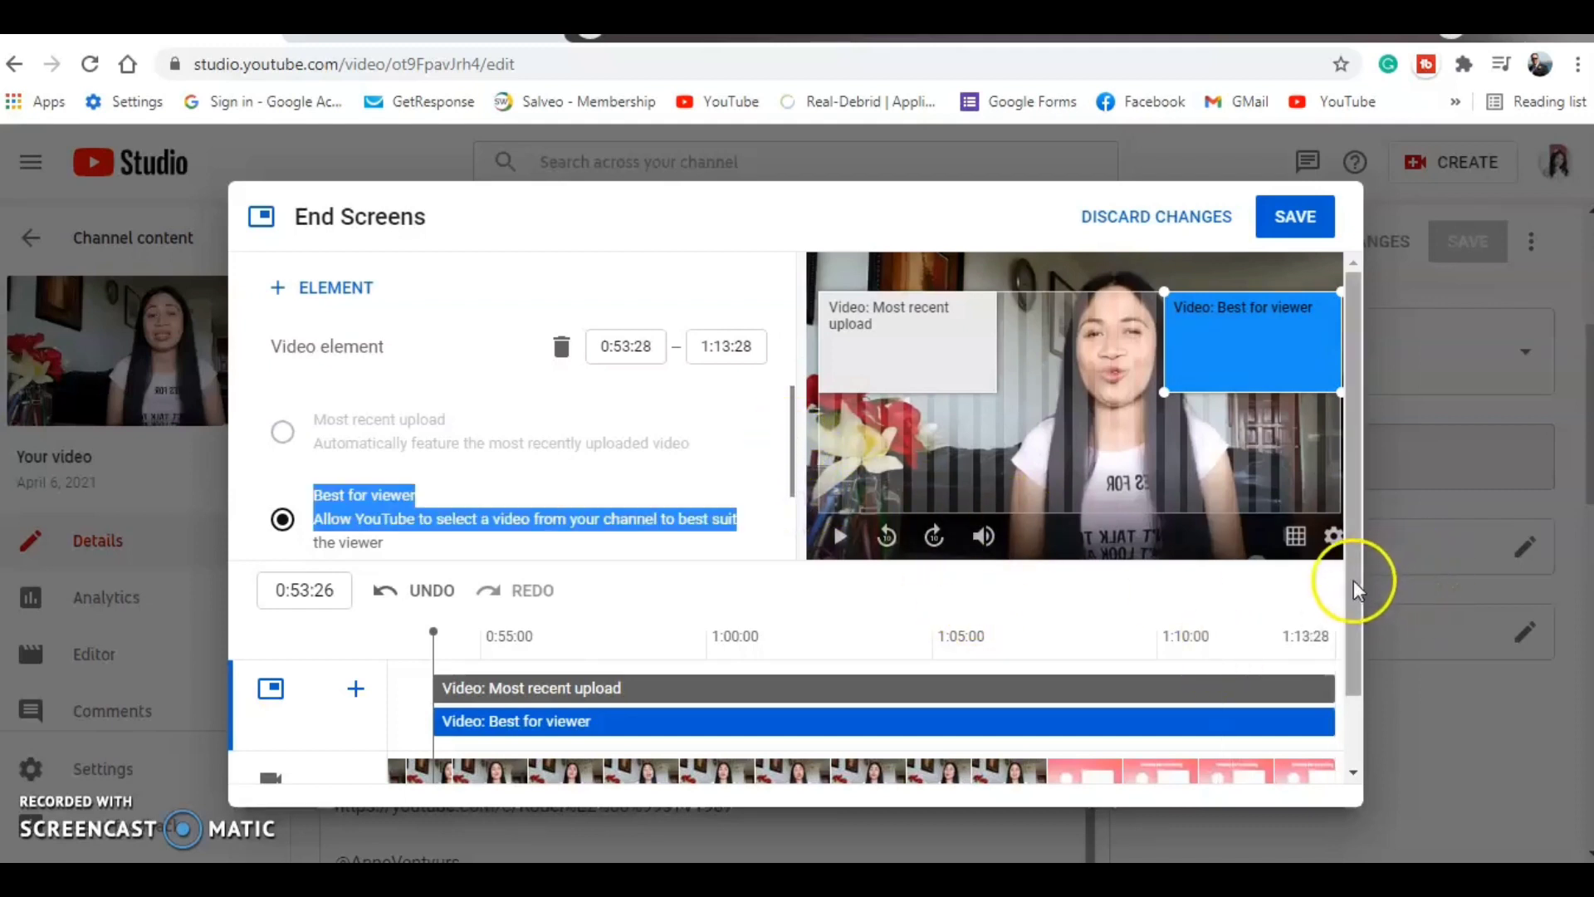
{"action": "left_click_drag", "start_coordinate": [1354, 579], "coordinate": [1346, 684]}
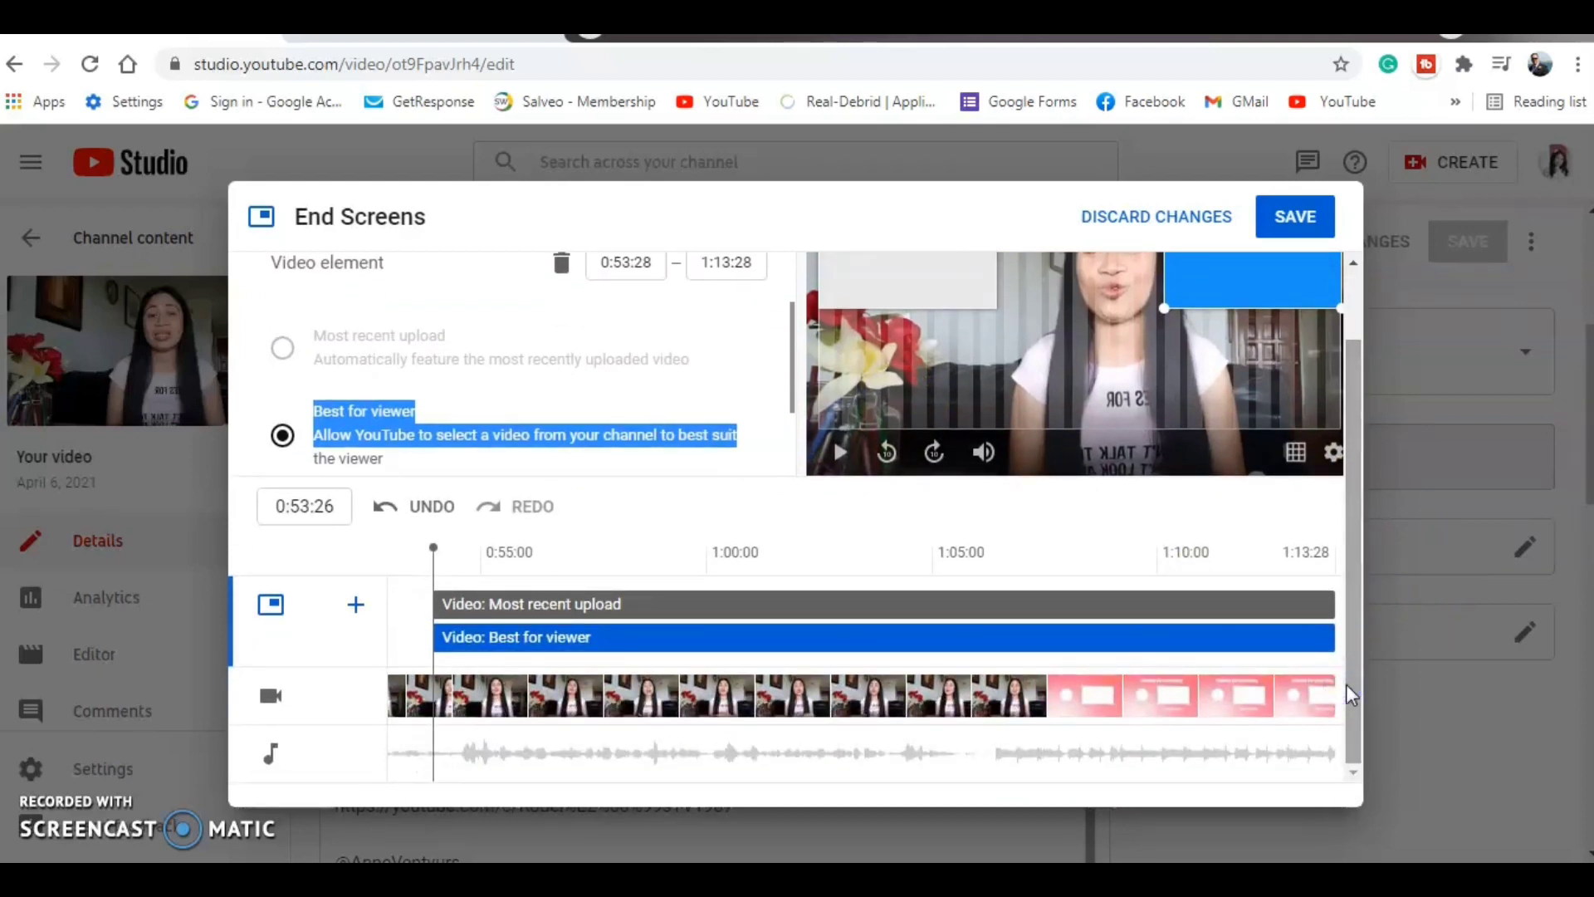
{"action": "scroll", "coordinate": [1057, 391], "scroll_direction": "up", "scroll_amount": 1}
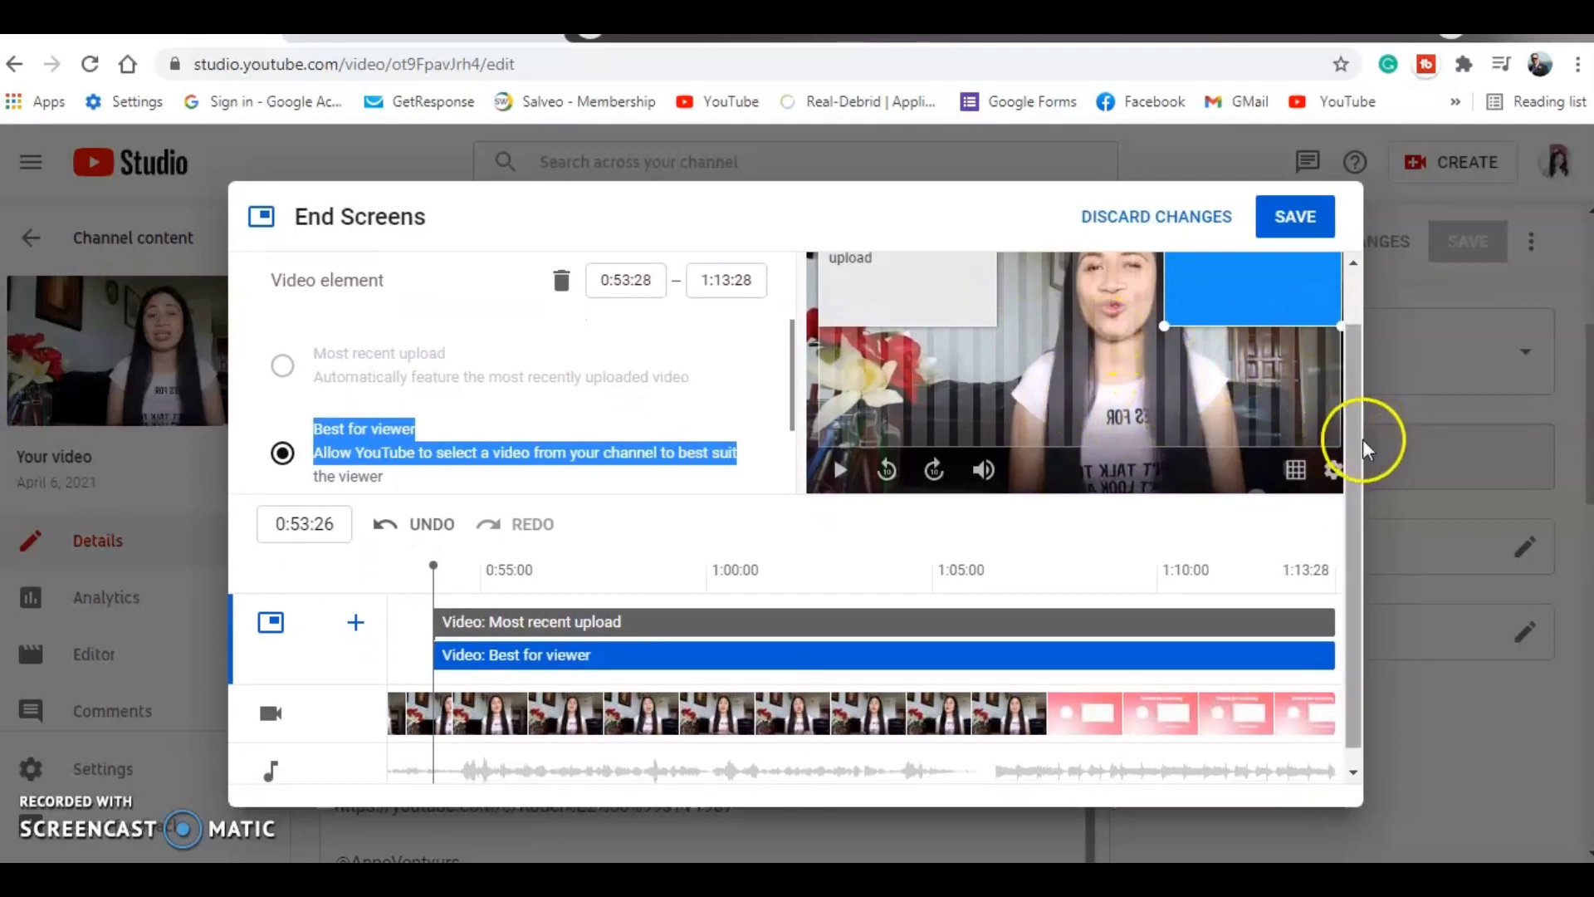
{"action": "scroll", "coordinate": [1365, 427], "scroll_direction": "up", "scroll_amount": 1}
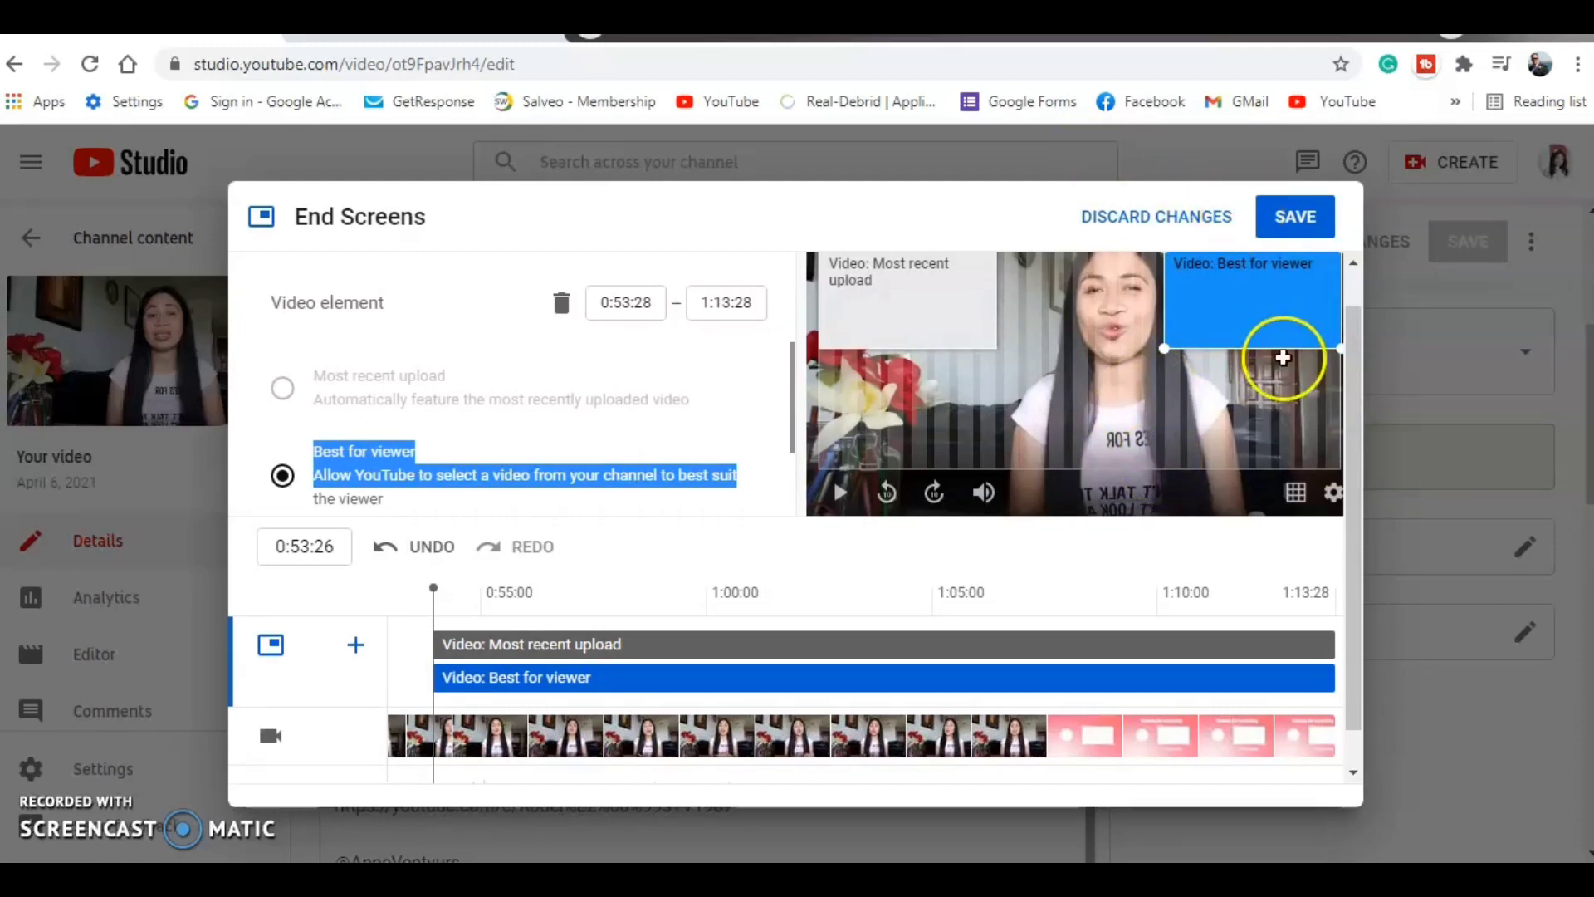
{"action": "scroll", "coordinate": [1362, 403], "scroll_direction": "up", "scroll_amount": 2}
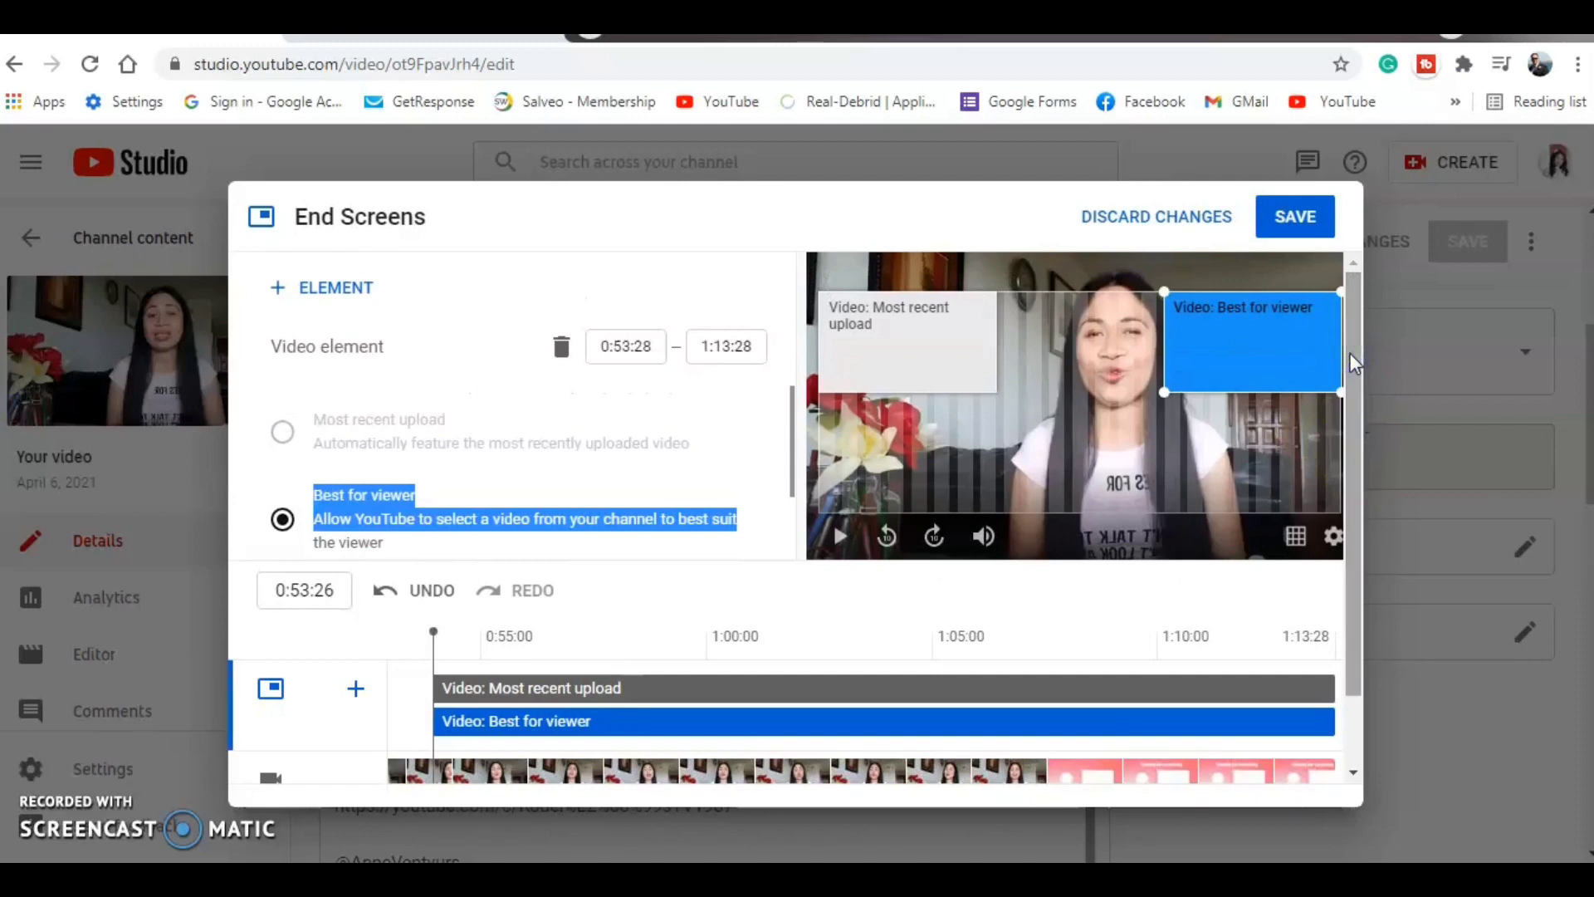
{"action": "mouse_move", "coordinate": [1350, 352]}
{"action": "left_mouse_down"}
{"action": "mouse_move", "coordinate": [1358, 387]}
{"action": "mouse_move", "coordinate": [1358, 372]}
{"action": "left_mouse_up"}
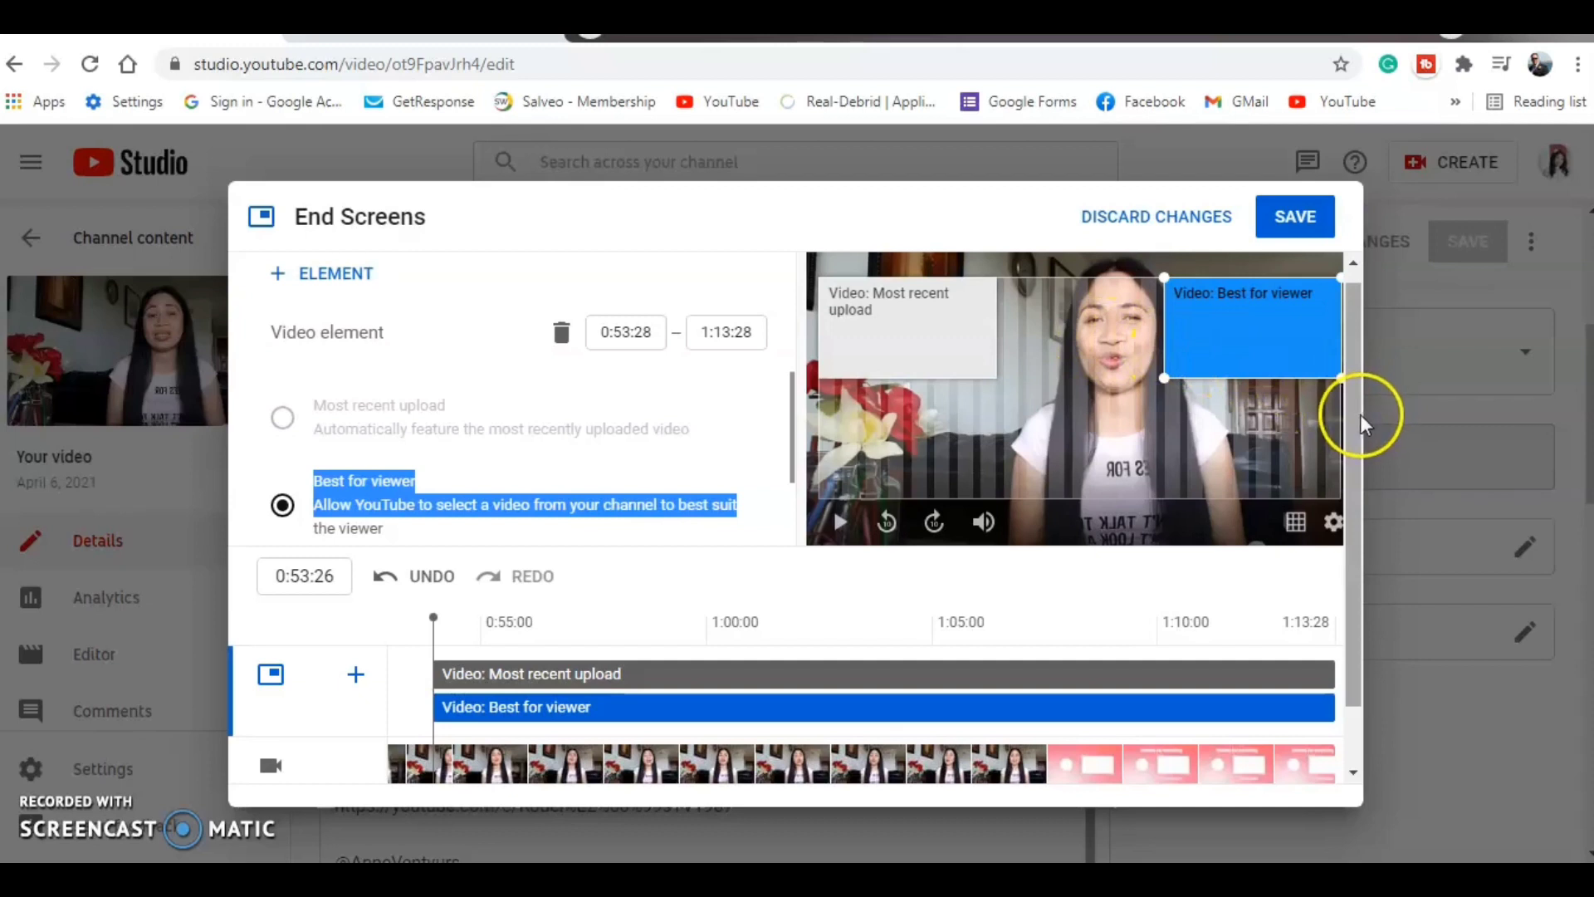
{"action": "left_click_drag", "start_coordinate": [1357, 412], "coordinate": [1353, 497]}
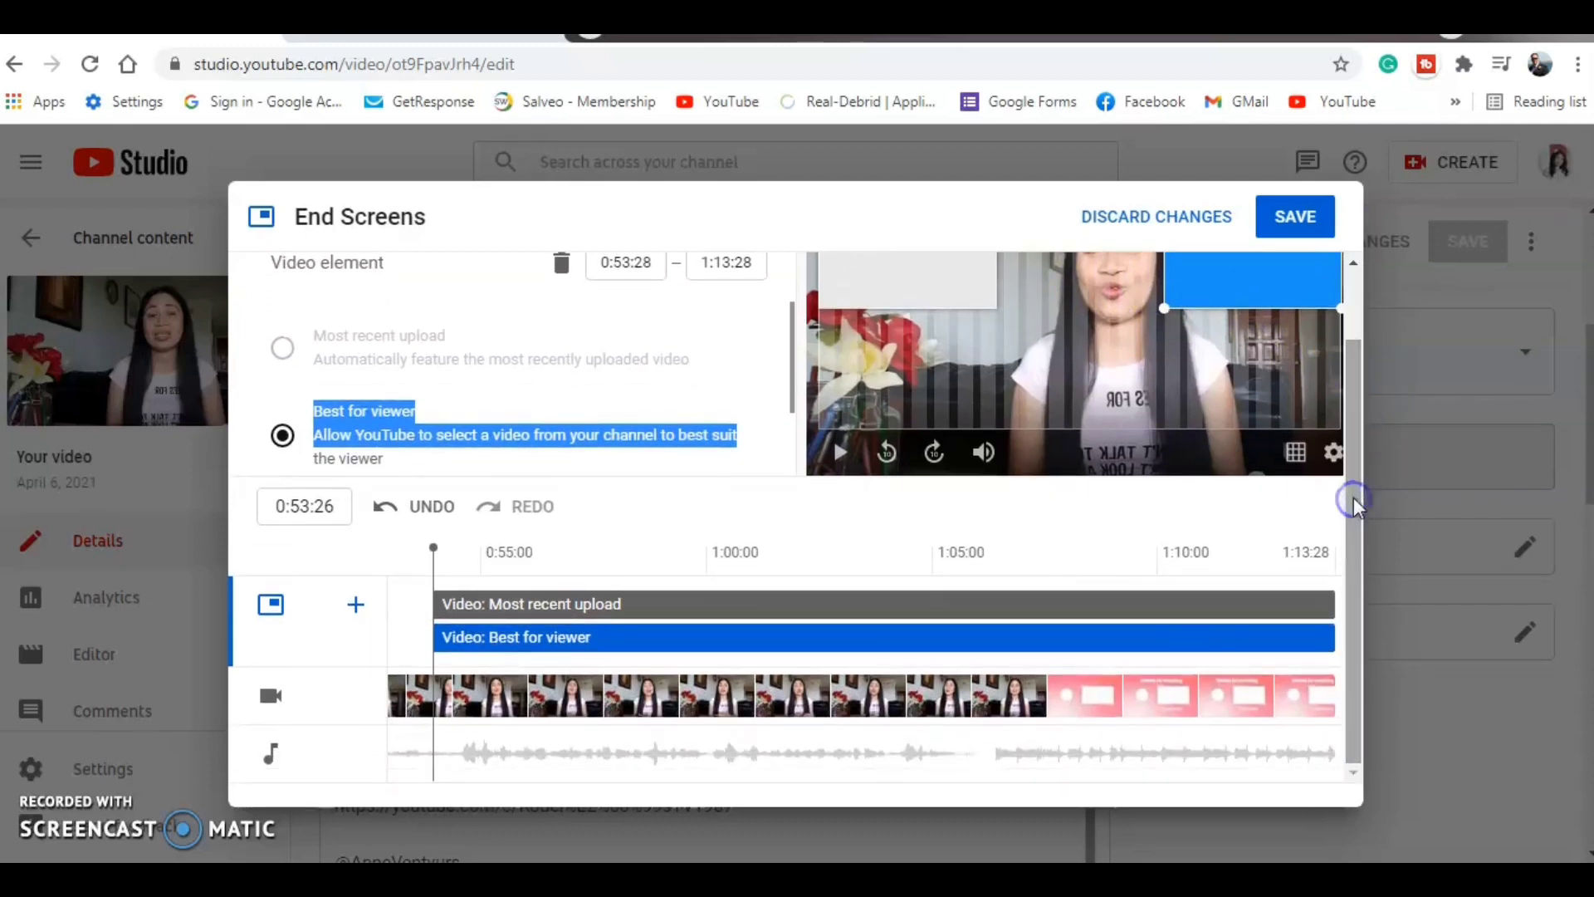
{"action": "left_click", "coordinate": [1148, 696]}
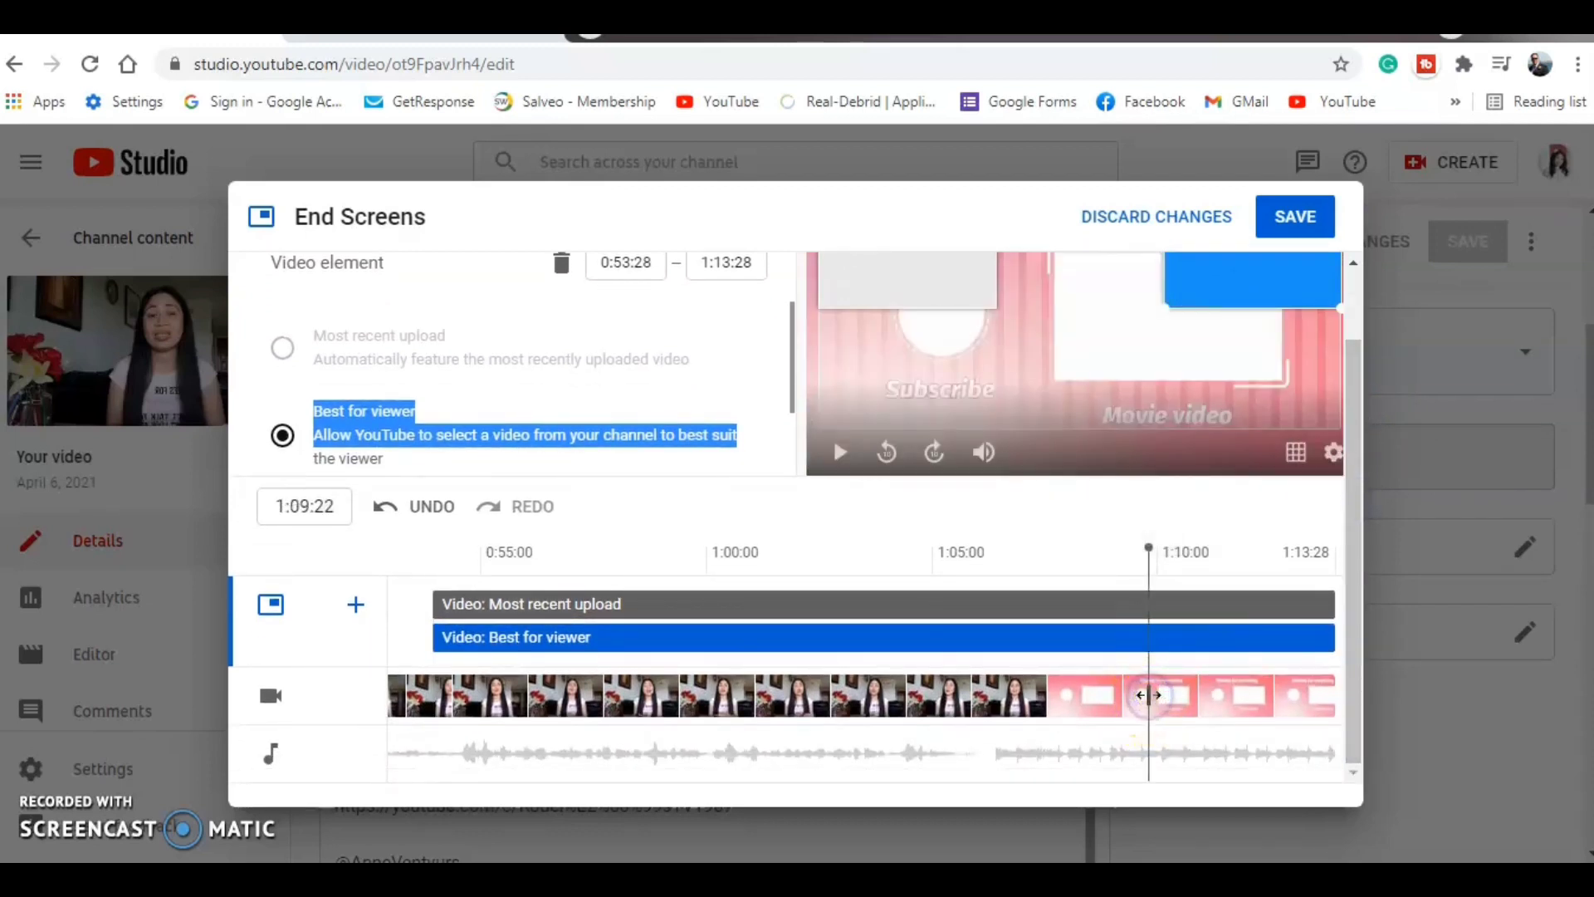
{"action": "scroll", "coordinate": [1348, 456], "scroll_direction": "up", "scroll_amount": 1}
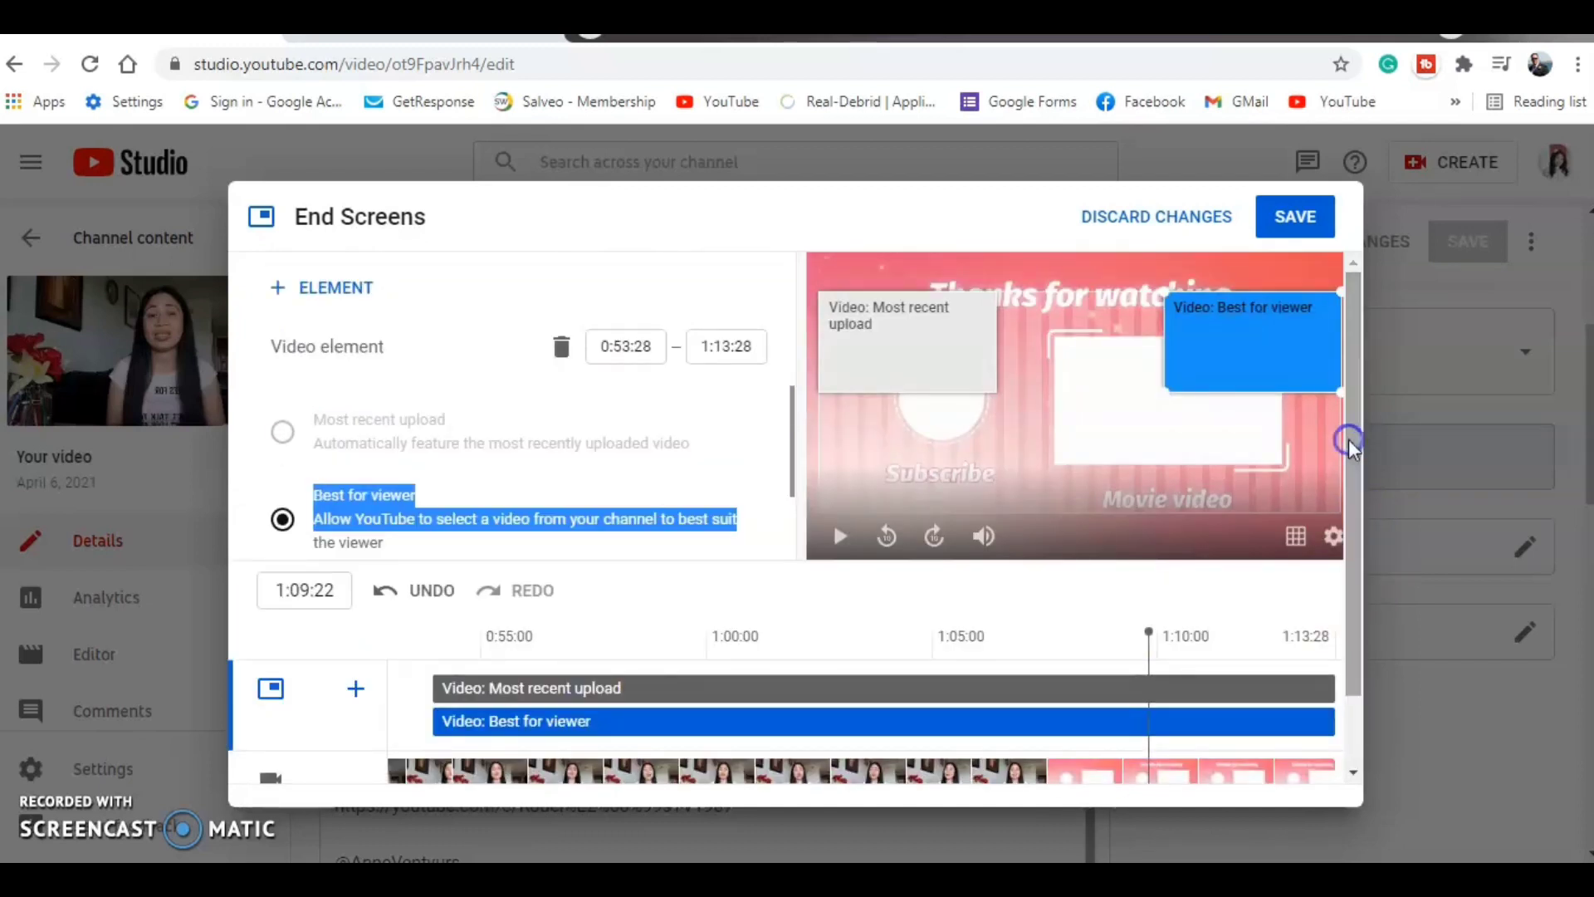
- Delete both the Most recent upload and Best for viewer video elements from the end screen
{"action": "left_click", "coordinate": [905, 352]}
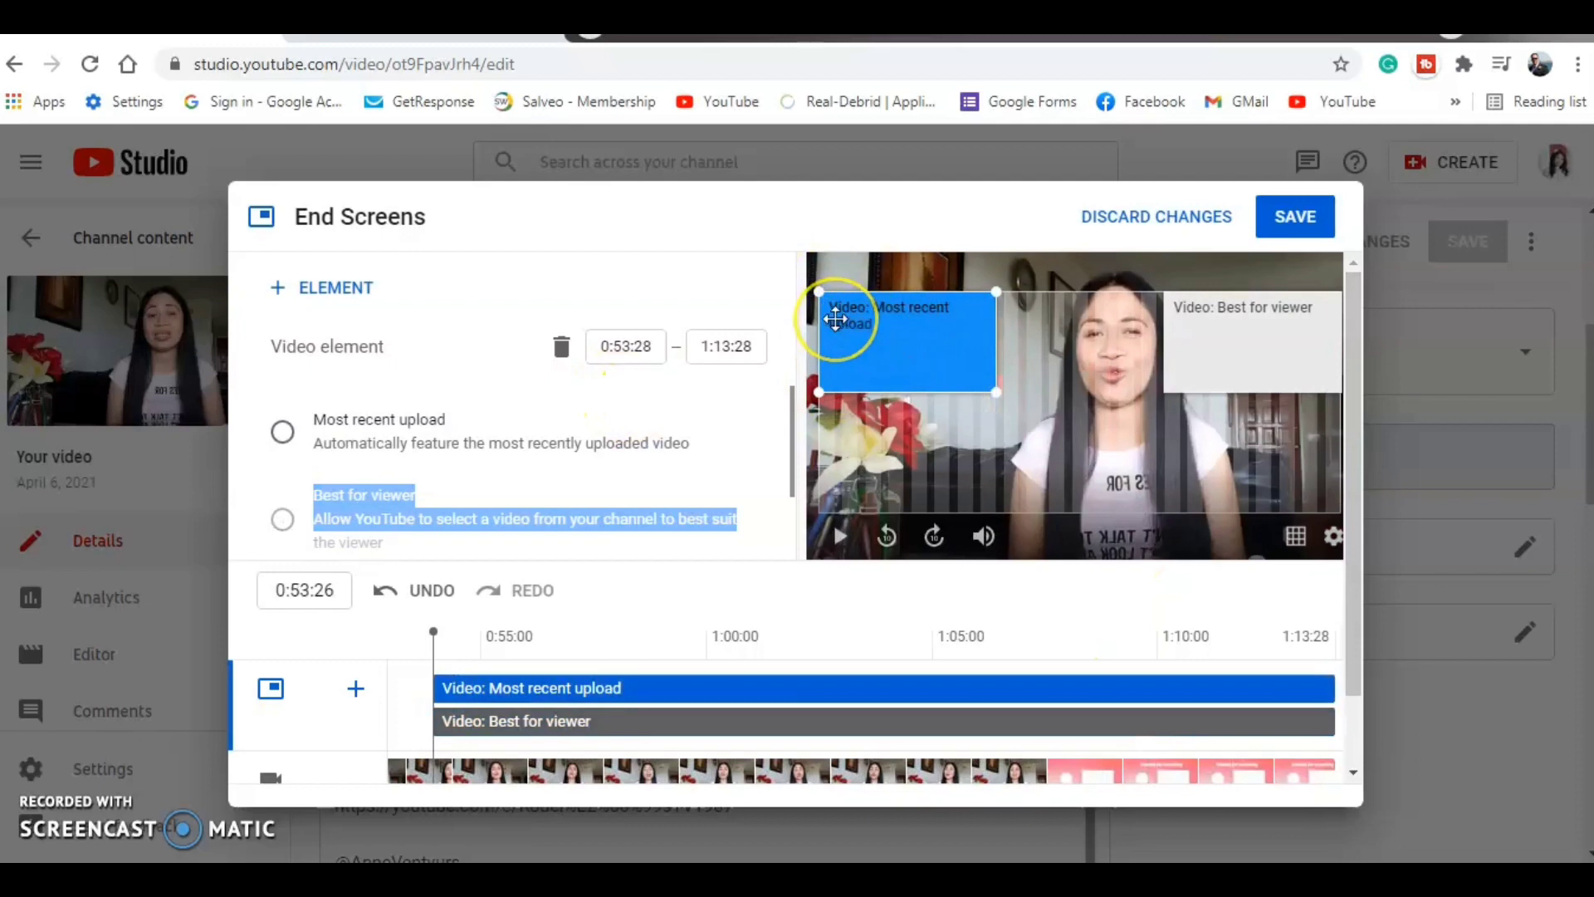
{"action": "left_click", "coordinate": [561, 345]}
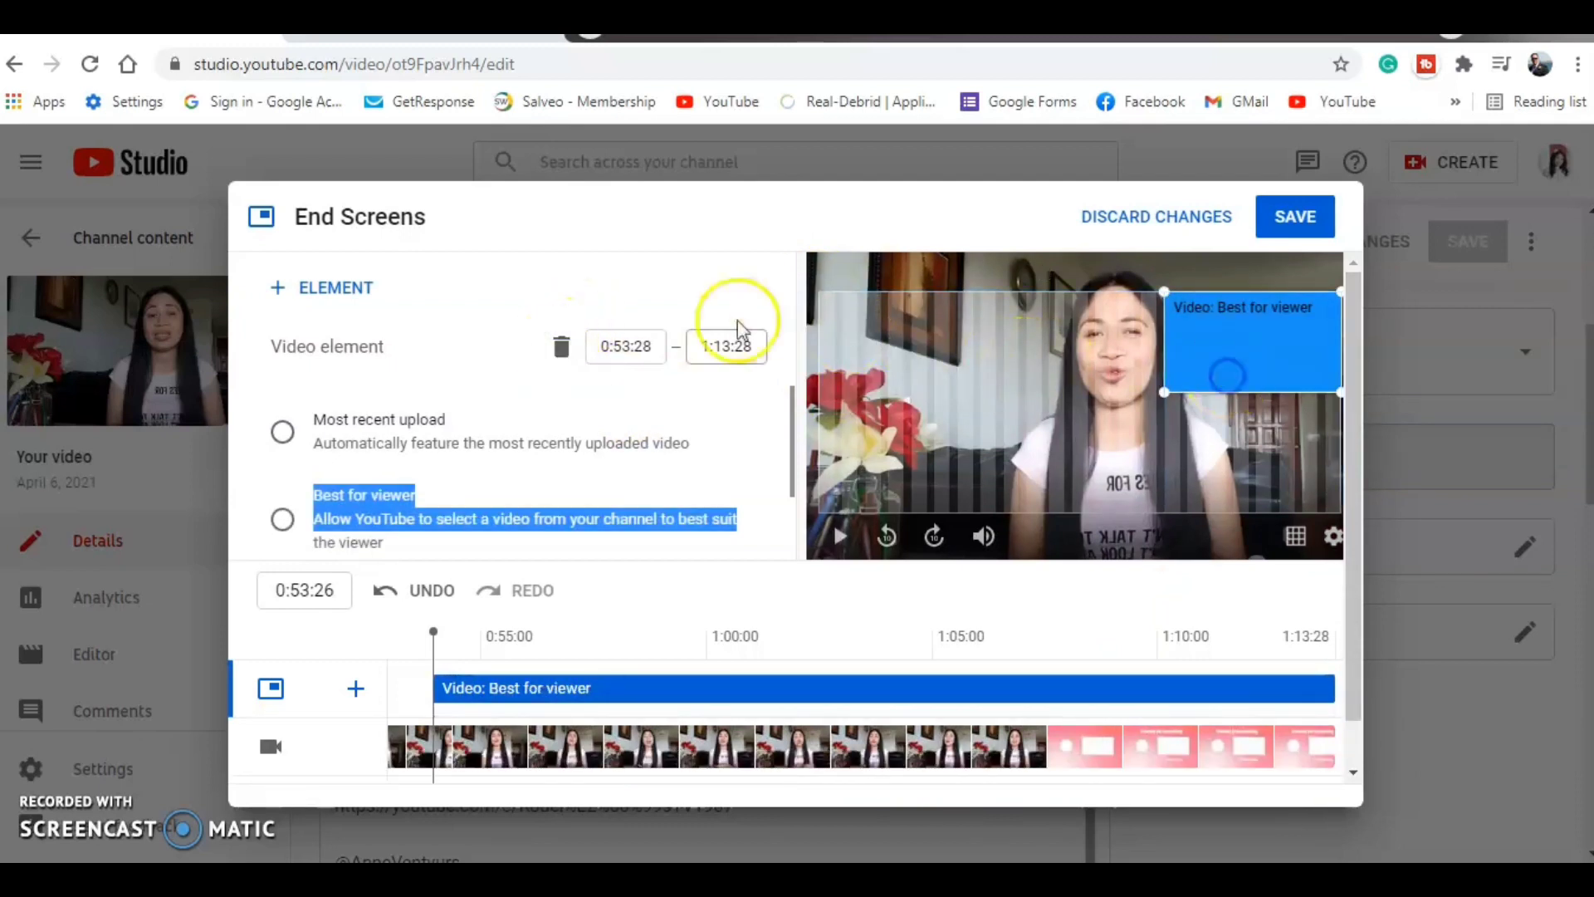
{"action": "left_click", "coordinate": [560, 347]}
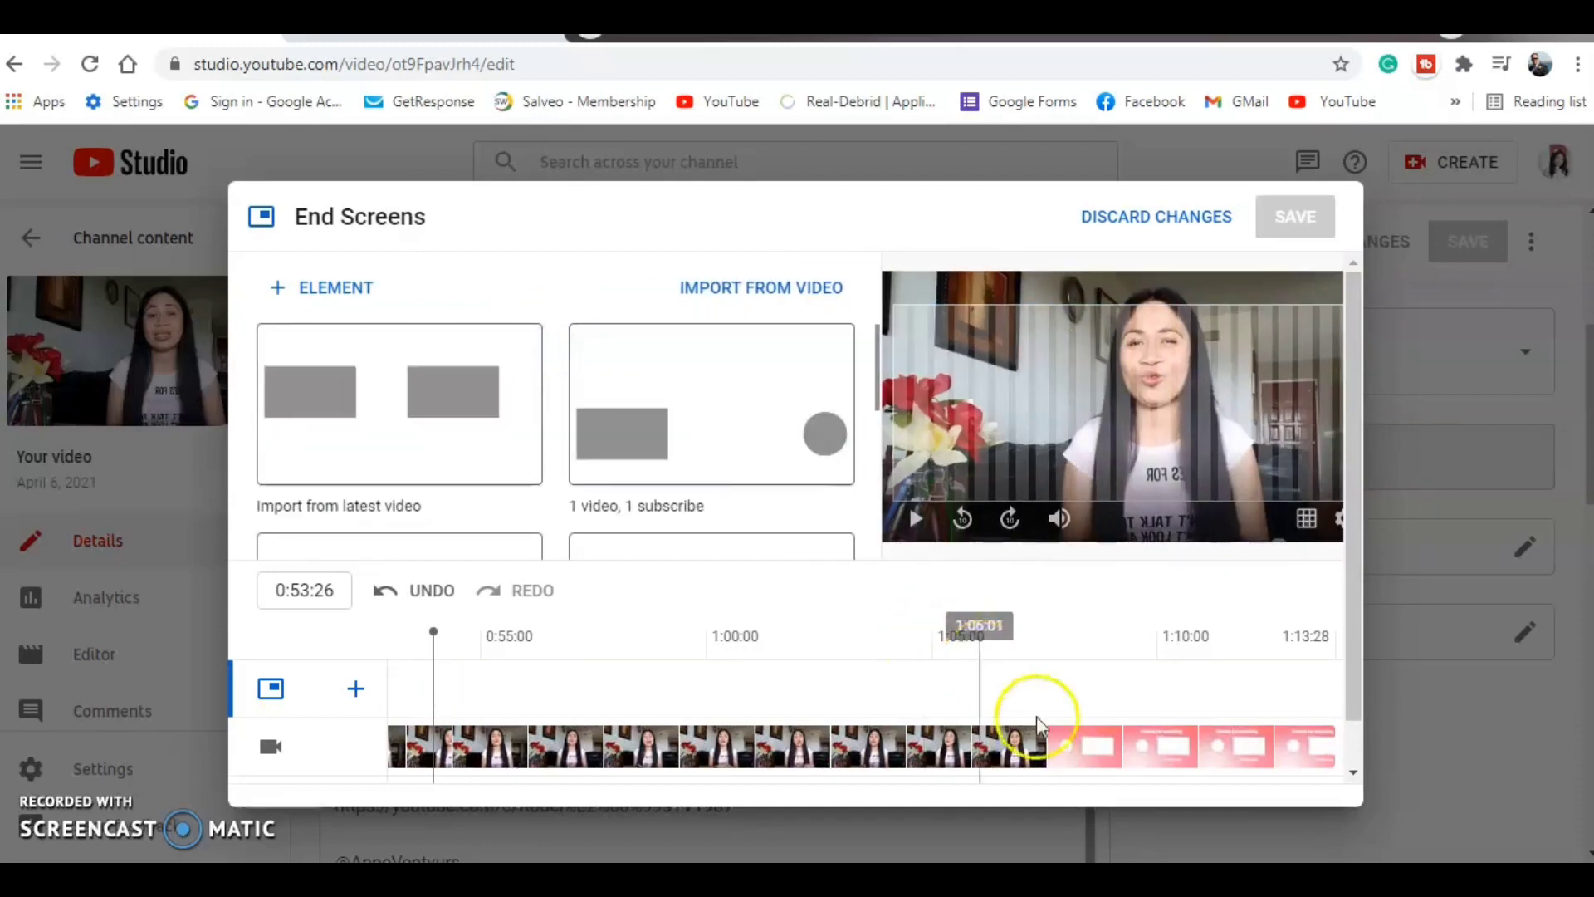
- Set the playhead to 1:08:24, add a Subscribe element, and place it over the outro's white circle
{"action": "left_click", "coordinate": [1108, 753]}
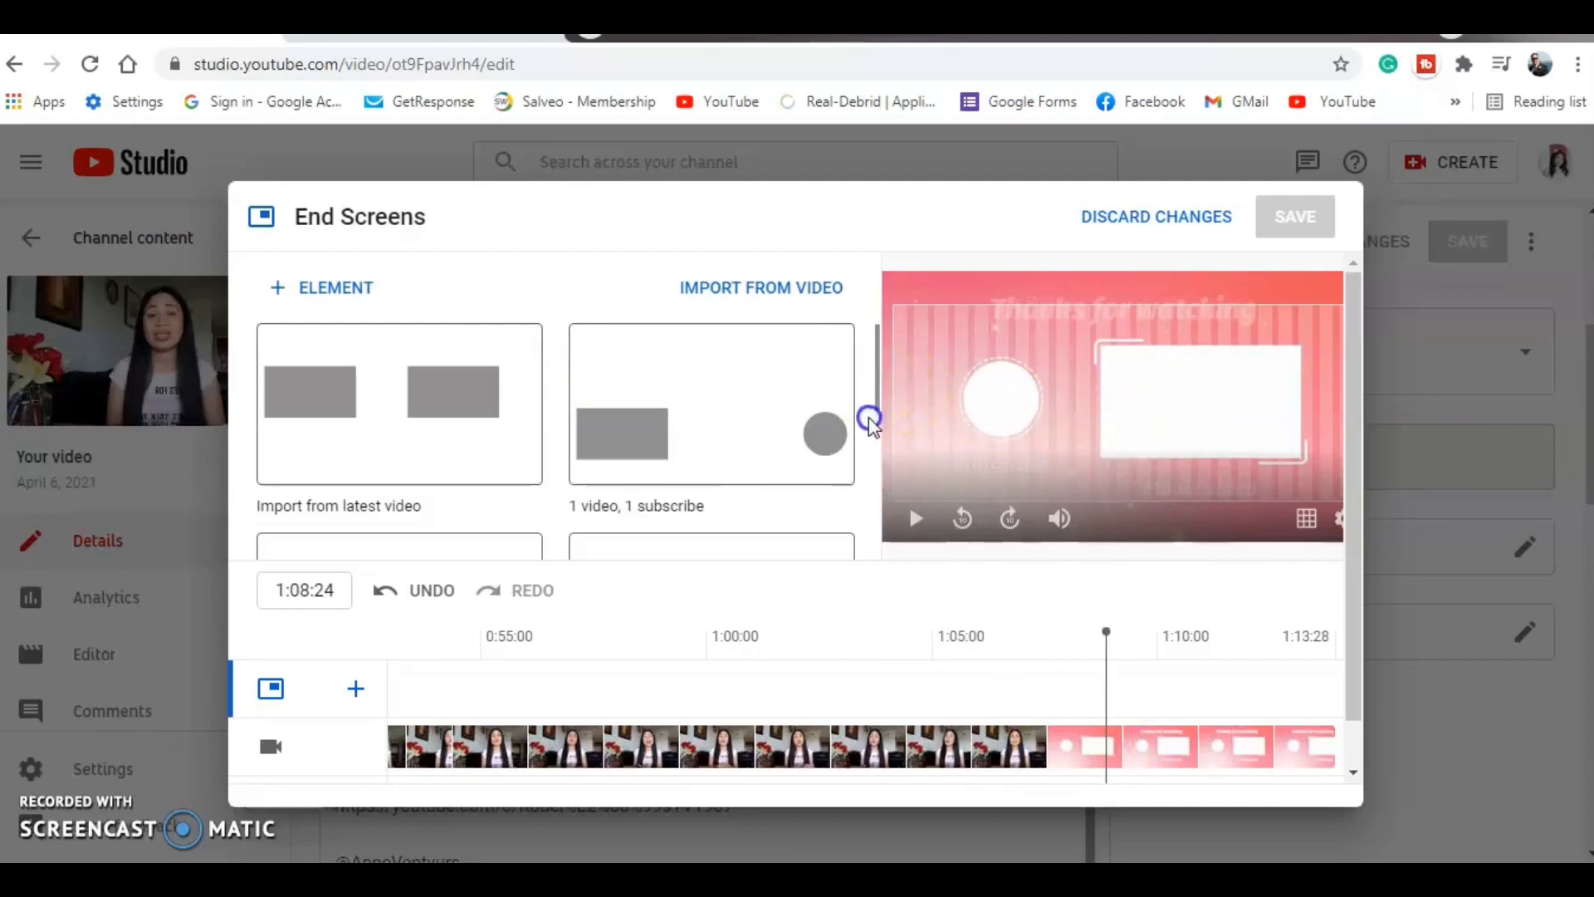
{"action": "left_click", "coordinate": [297, 288]}
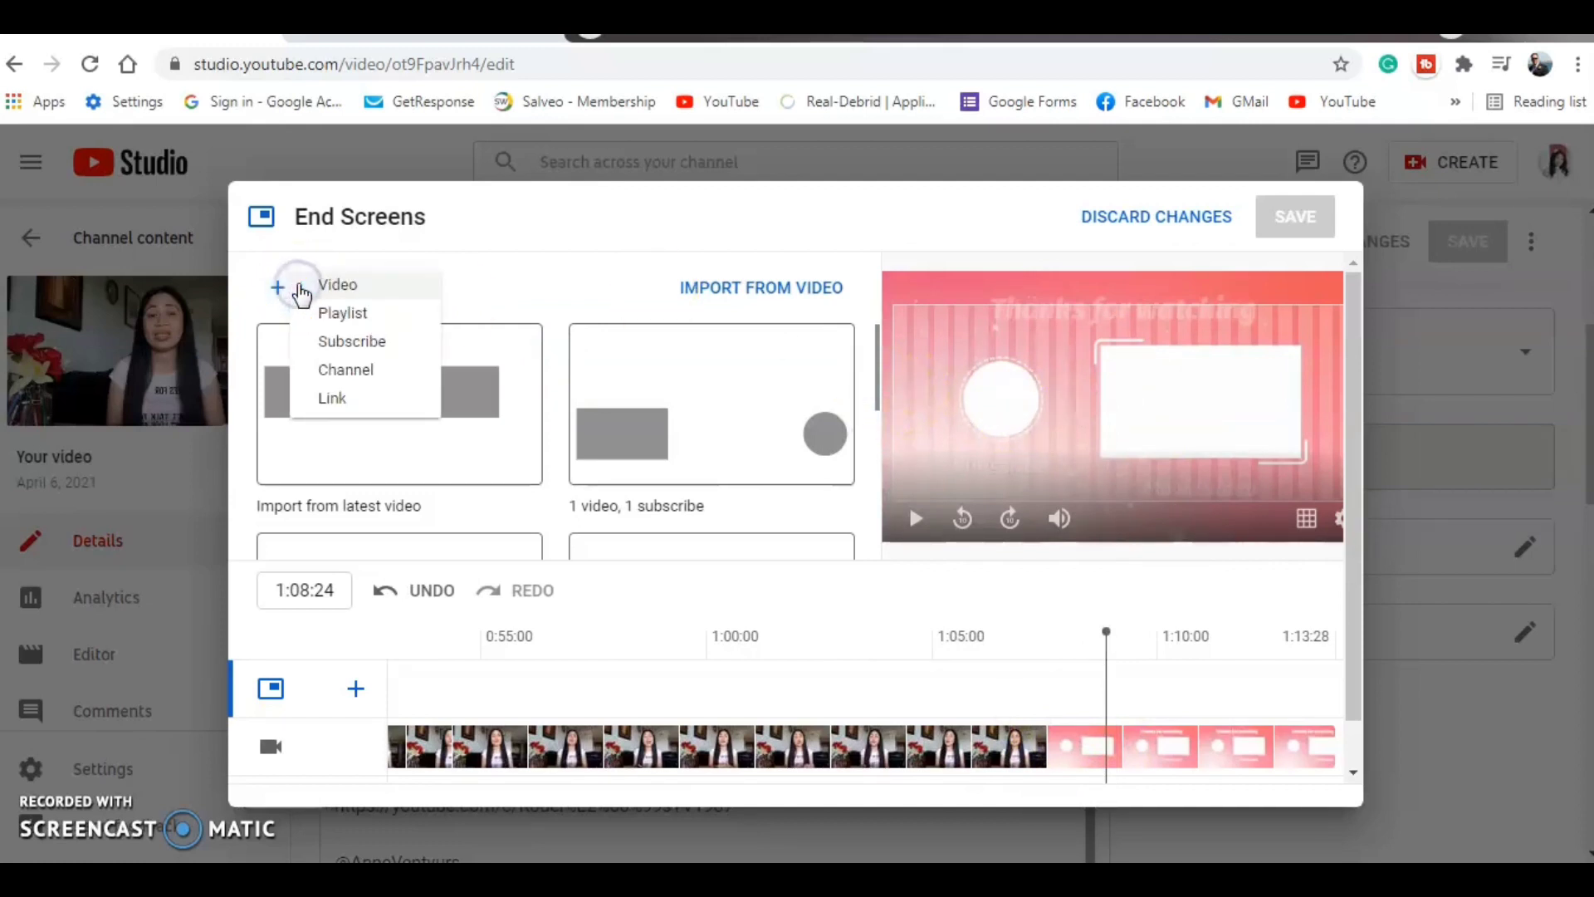
{"action": "left_click", "coordinate": [369, 344]}
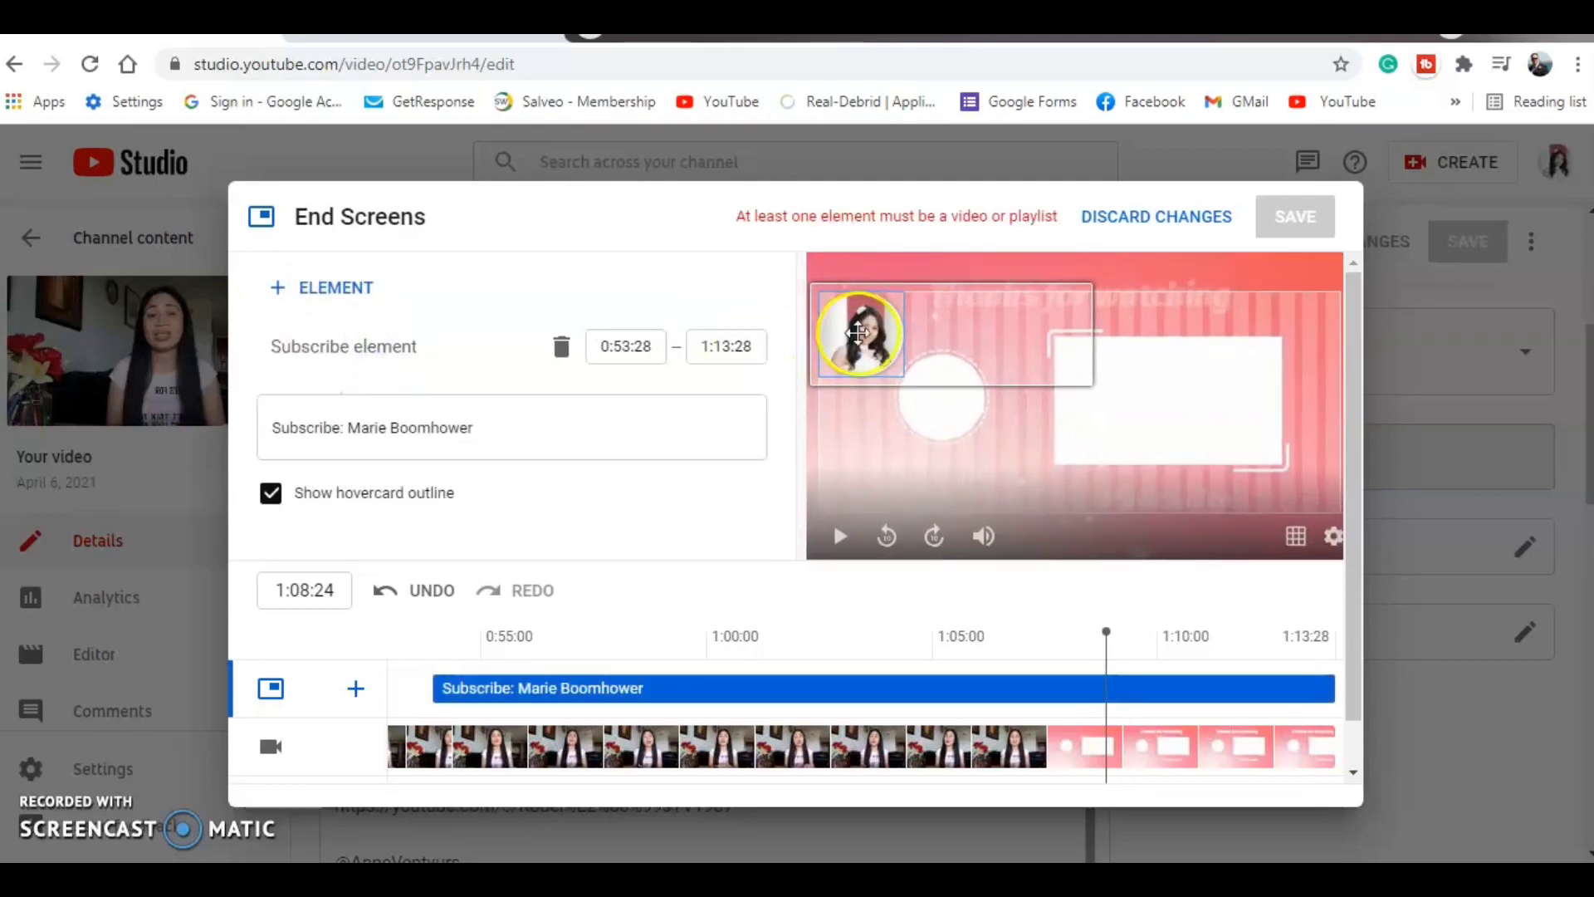
{"action": "left_click_drag", "start_coordinate": [880, 336], "coordinate": [937, 392]}
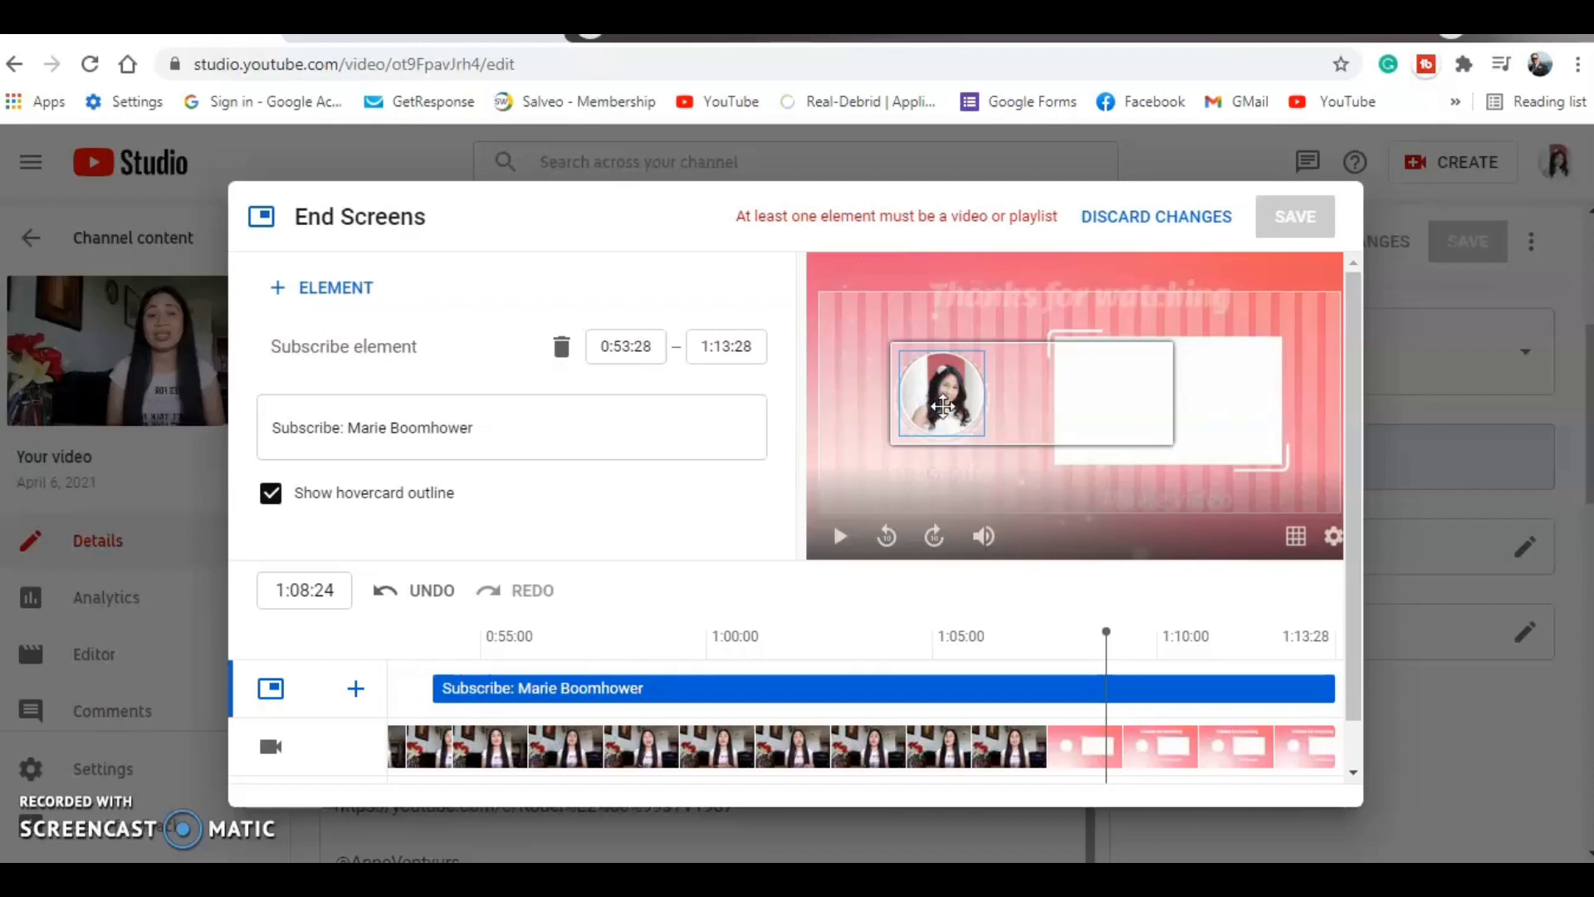
{"action": "left_click_drag", "start_coordinate": [942, 406], "coordinate": [944, 406]}
{"action": "right_click", "coordinate": [988, 300]}
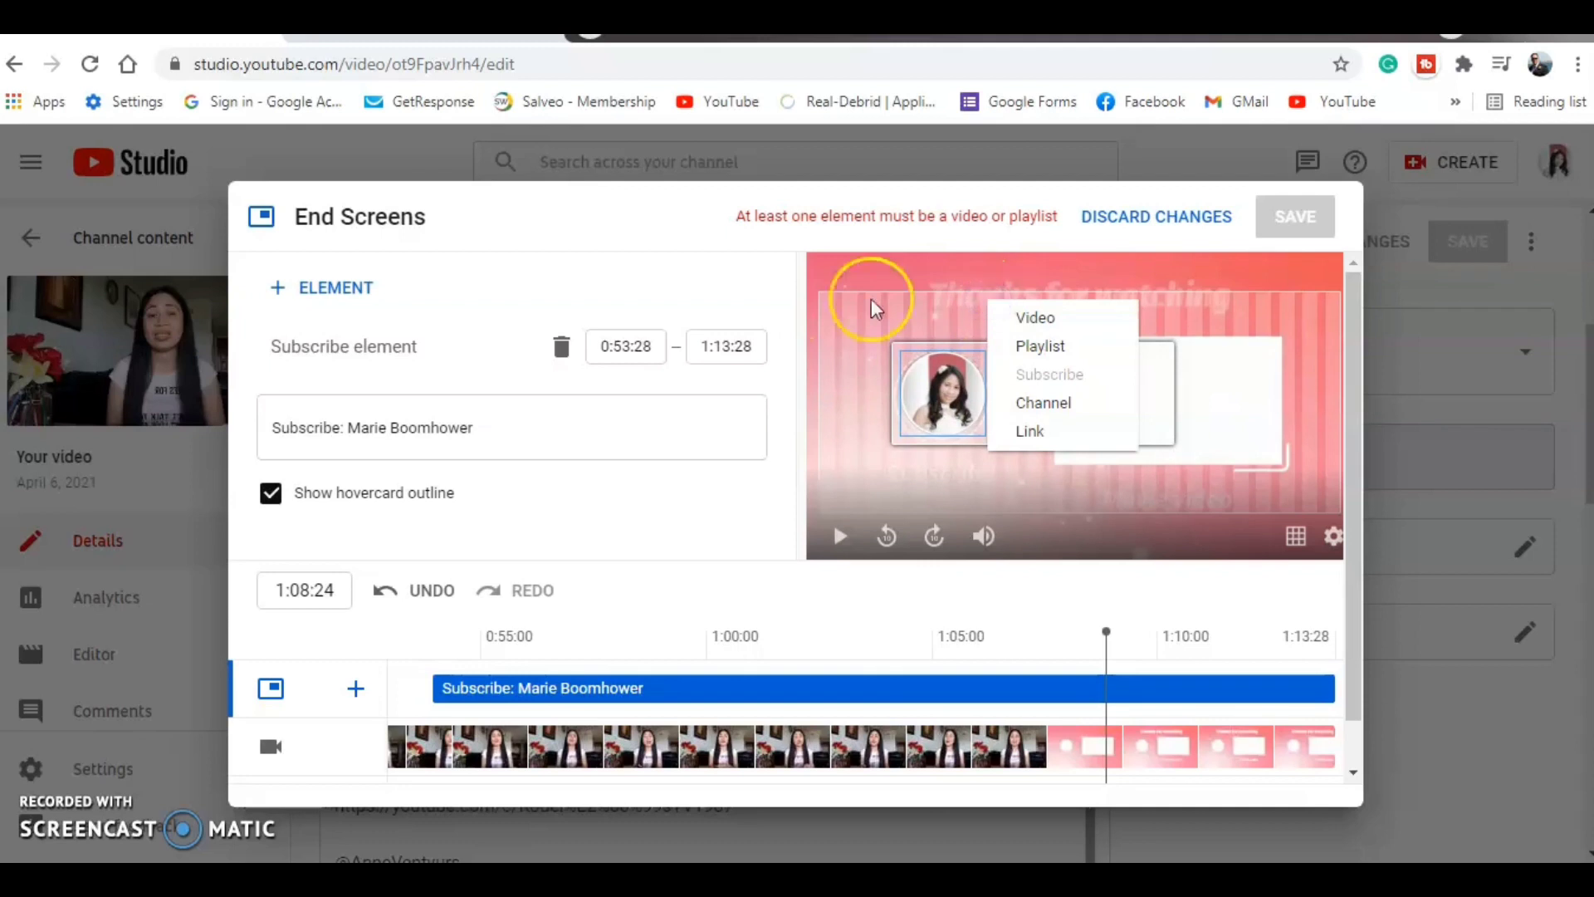
{"action": "right_click", "coordinate": [795, 320]}
{"action": "left_click", "coordinate": [1069, 467]}
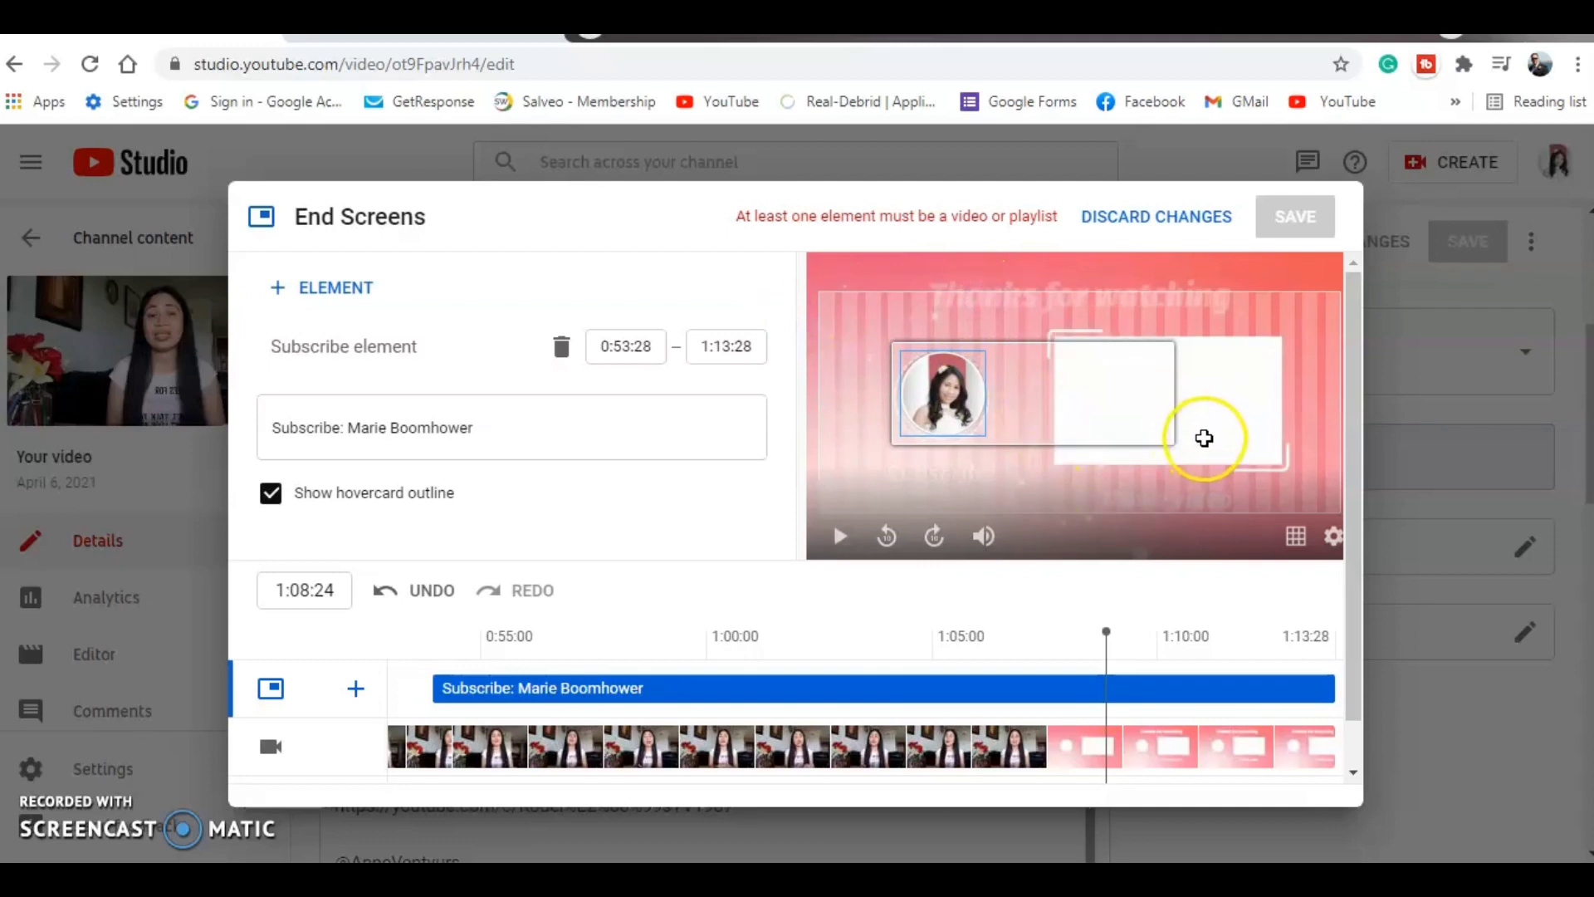
- Add a Most recent upload video element and move and enlarge it to cover the outro's white video frame
{"action": "left_click", "coordinate": [329, 288]}
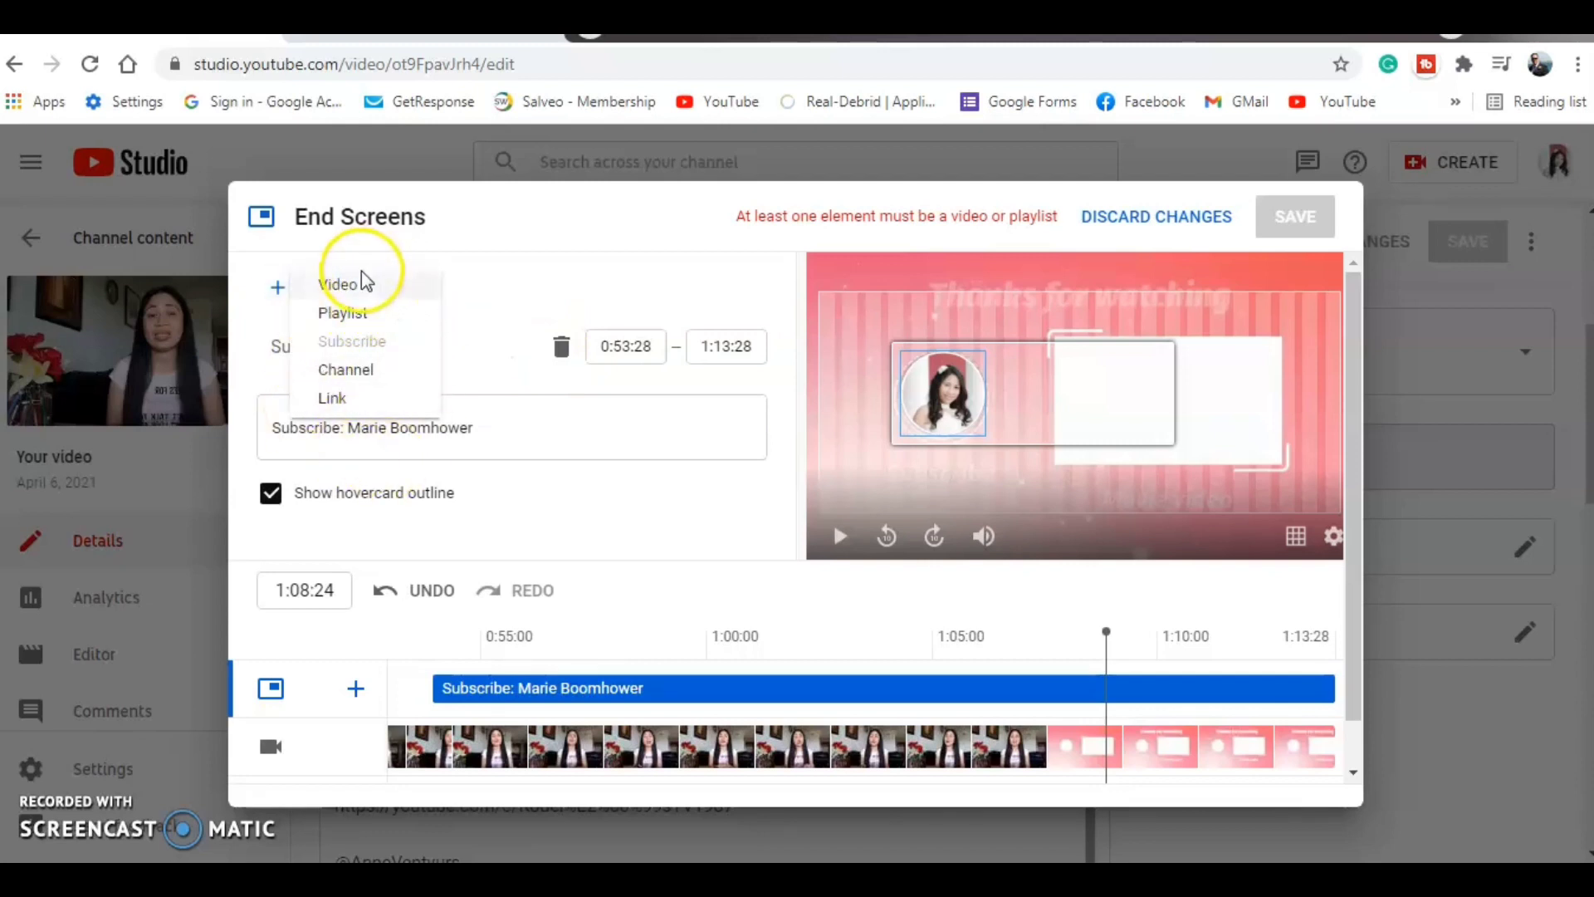
{"action": "left_click", "coordinate": [355, 283]}
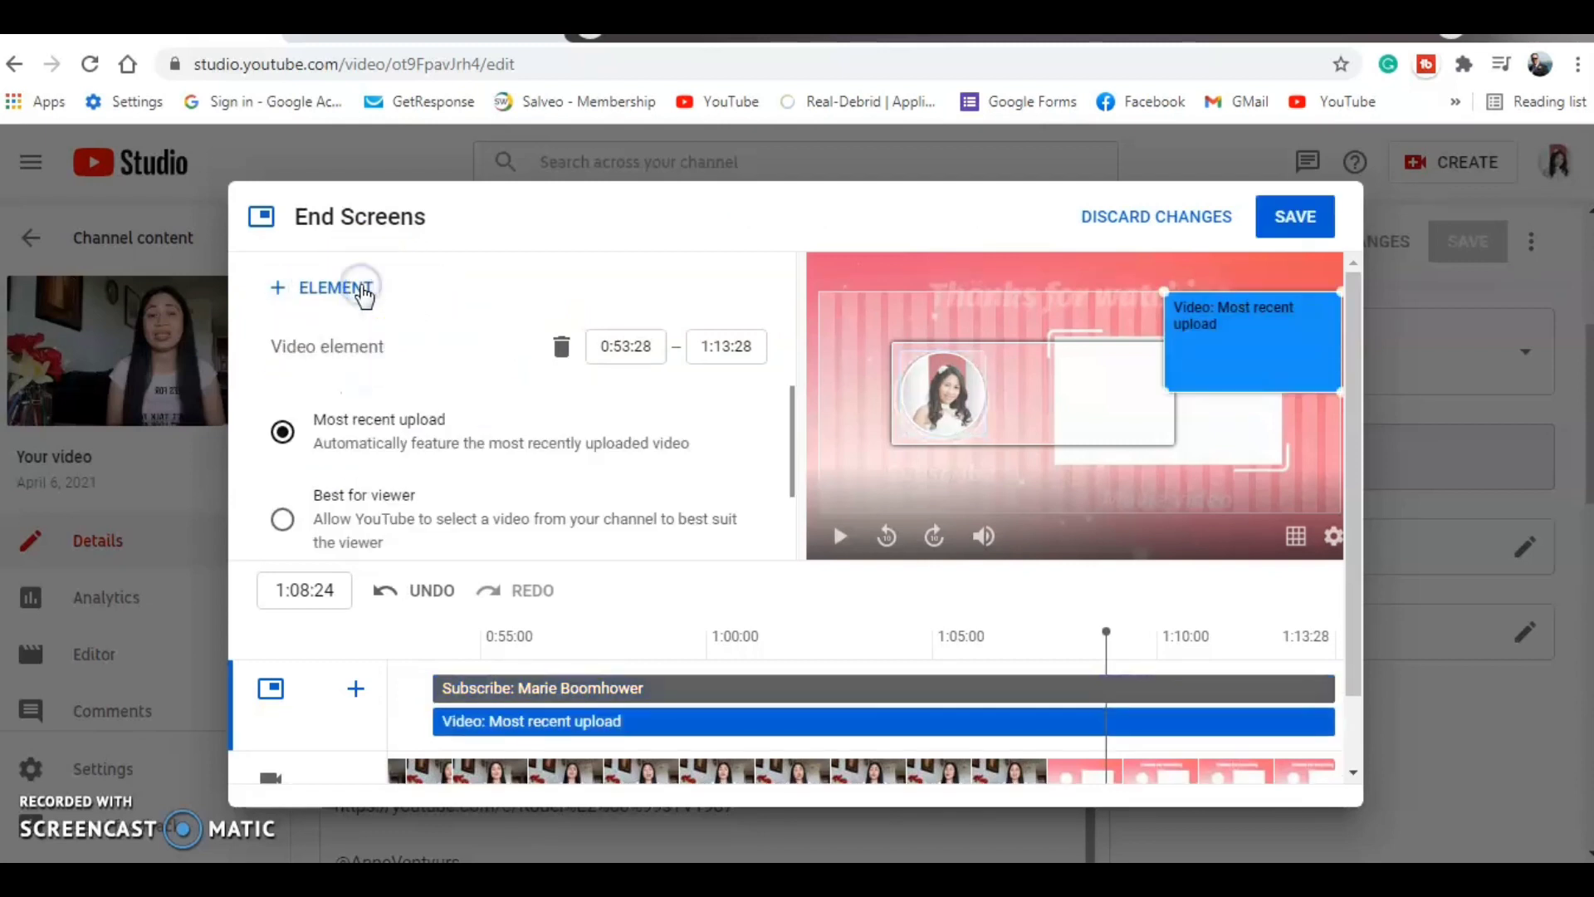
{"action": "left_click_drag", "start_coordinate": [1249, 331], "coordinate": [1156, 373]}
{"action": "left_click_drag", "start_coordinate": [1237, 434], "coordinate": [1276, 462]}
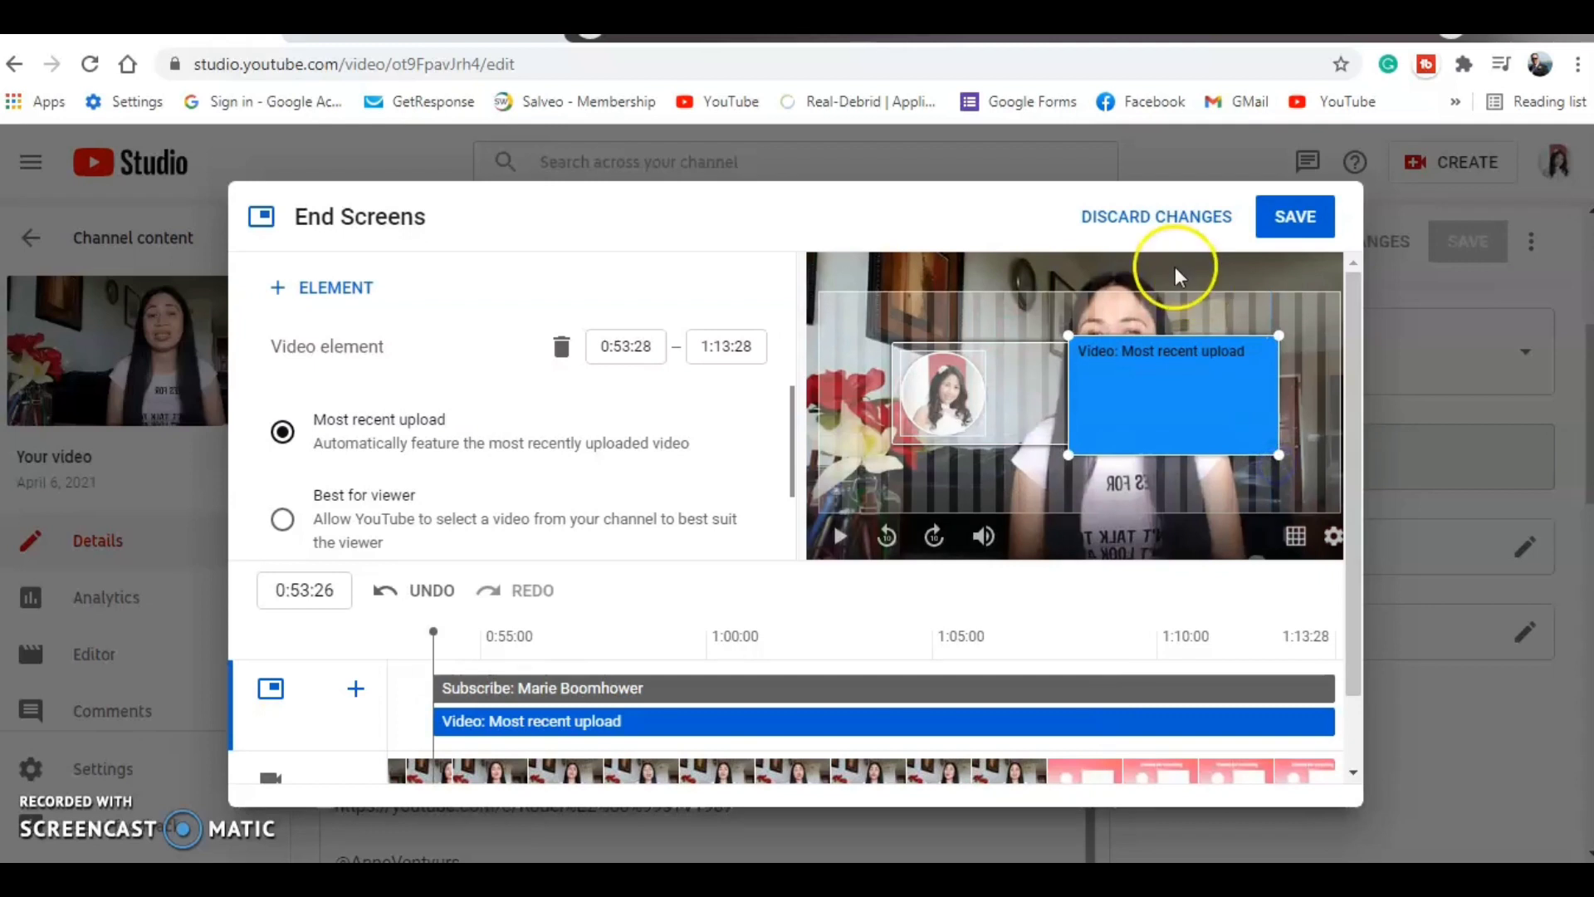
- Fine-tune the video element's position over the outro's video frame and save the end screen
{"action": "left_click_drag", "start_coordinate": [1358, 350], "coordinate": [1356, 472]}
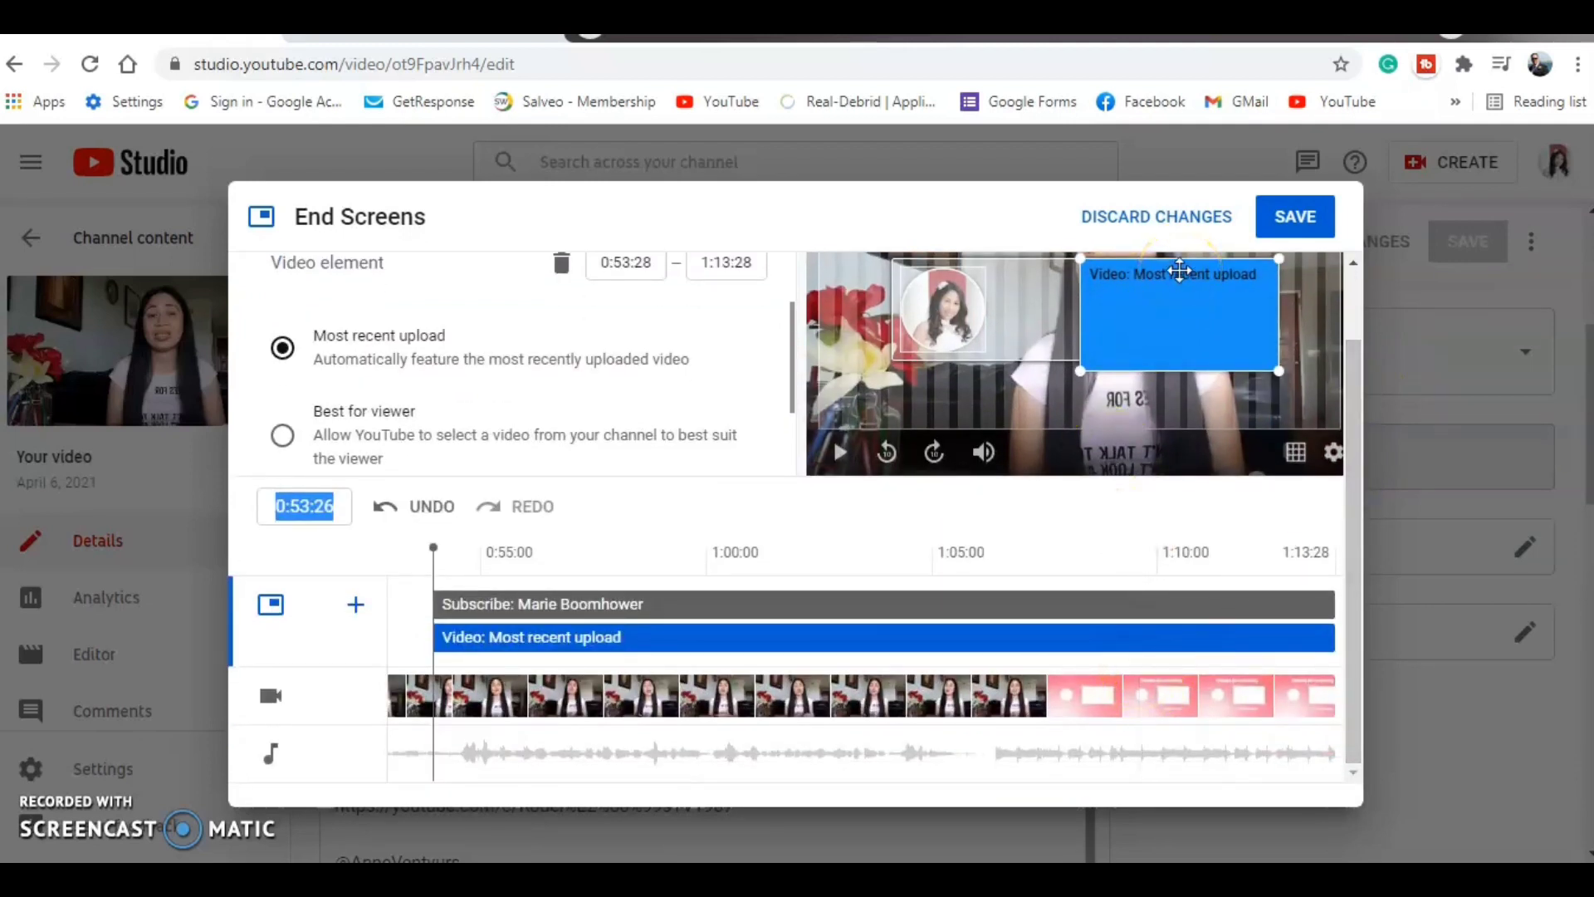
{"action": "left_click_drag", "start_coordinate": [1355, 377], "coordinate": [1351, 286]}
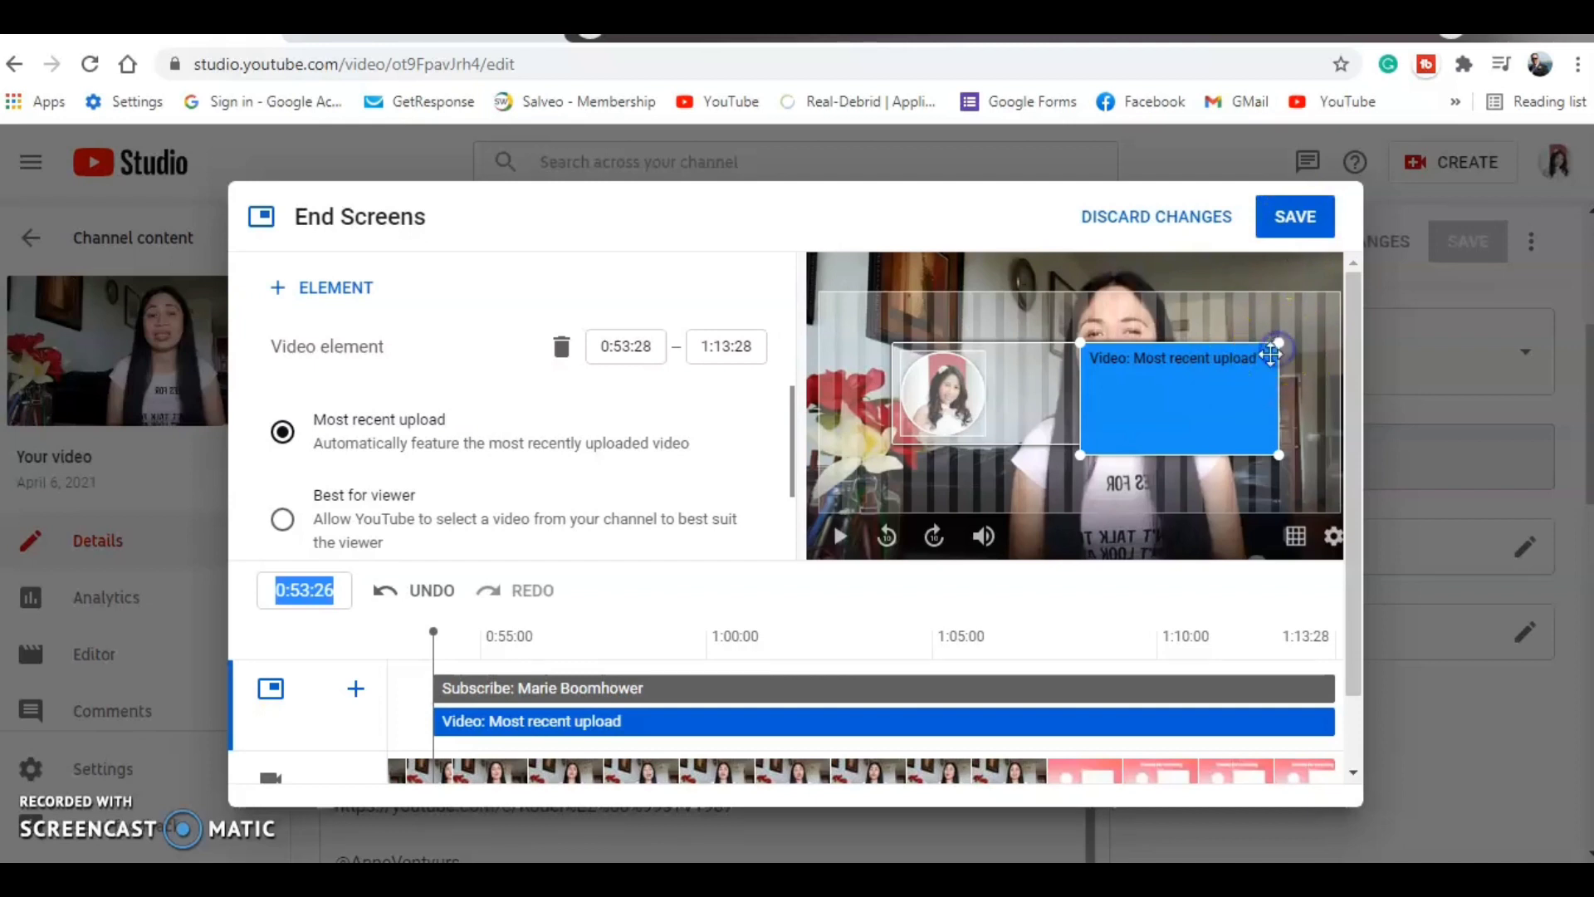
{"action": "left_click_drag", "start_coordinate": [1262, 364], "coordinate": [1268, 360]}
{"action": "left_click", "coordinate": [1012, 410]}
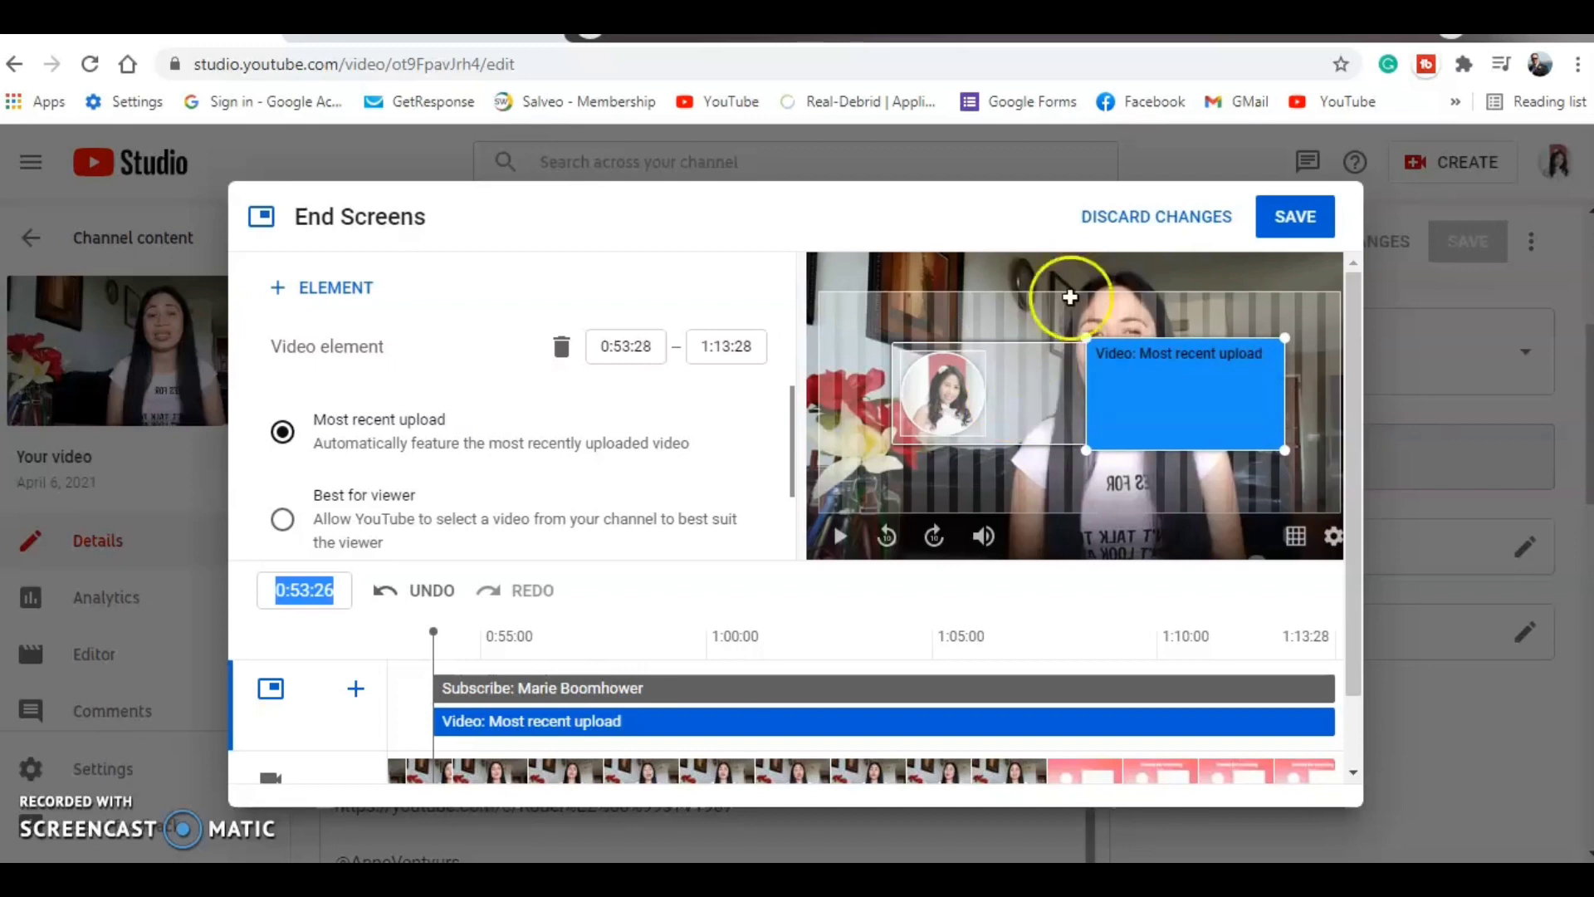
{"action": "left_click", "coordinate": [1312, 226]}
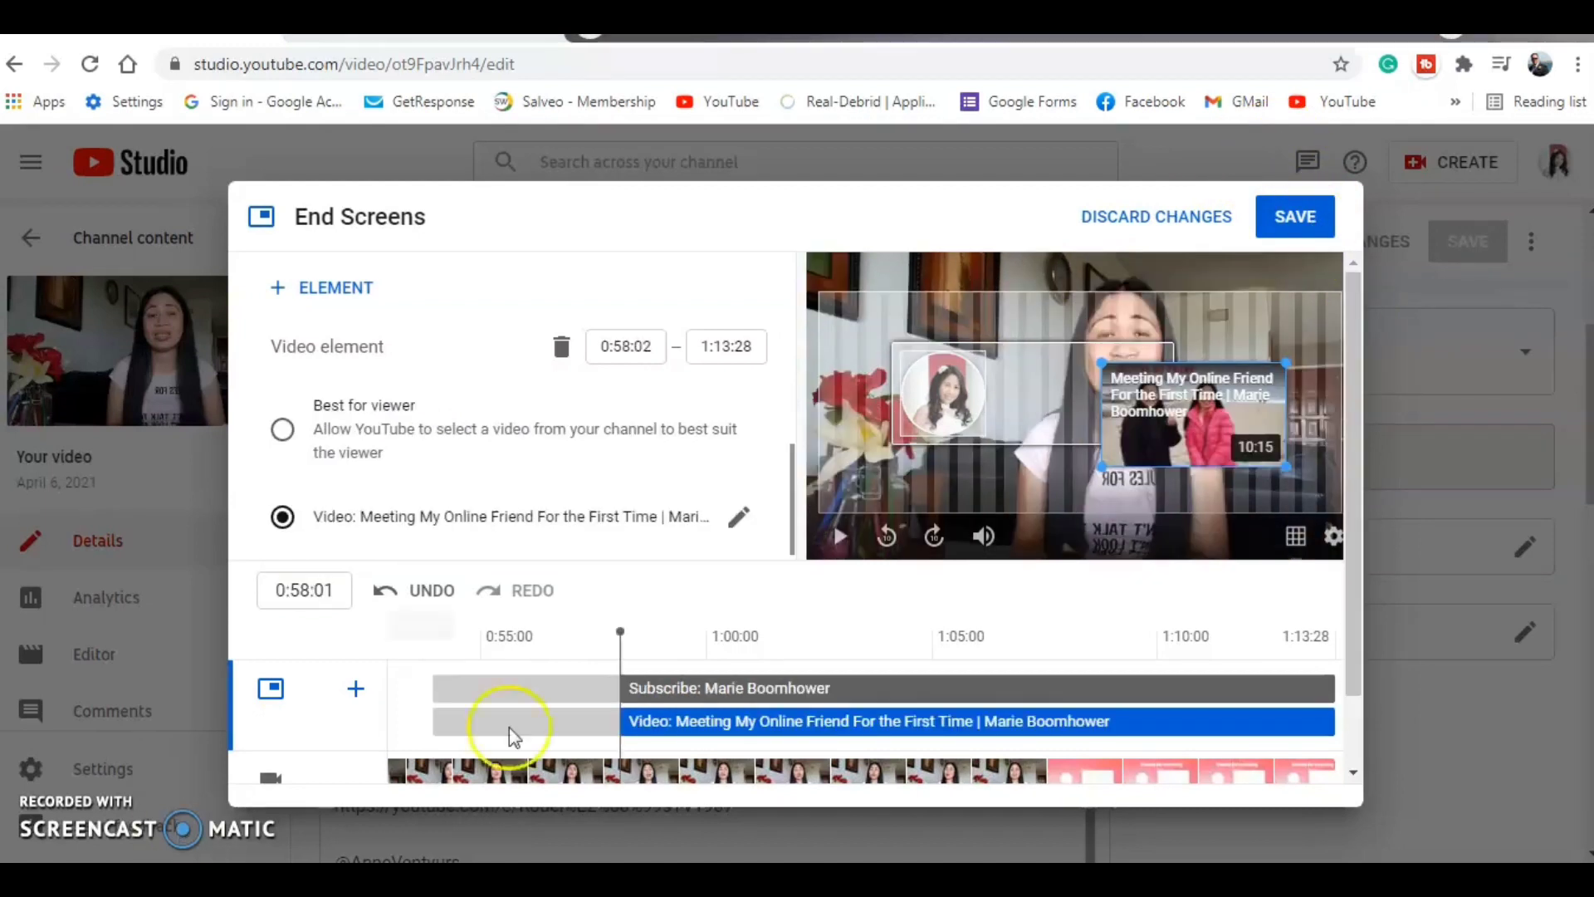
- Play the end screen preview to check the Subscribe and video elements over the footage, and pause it
{"action": "left_click_drag", "start_coordinate": [1358, 532], "coordinate": [1362, 605]}
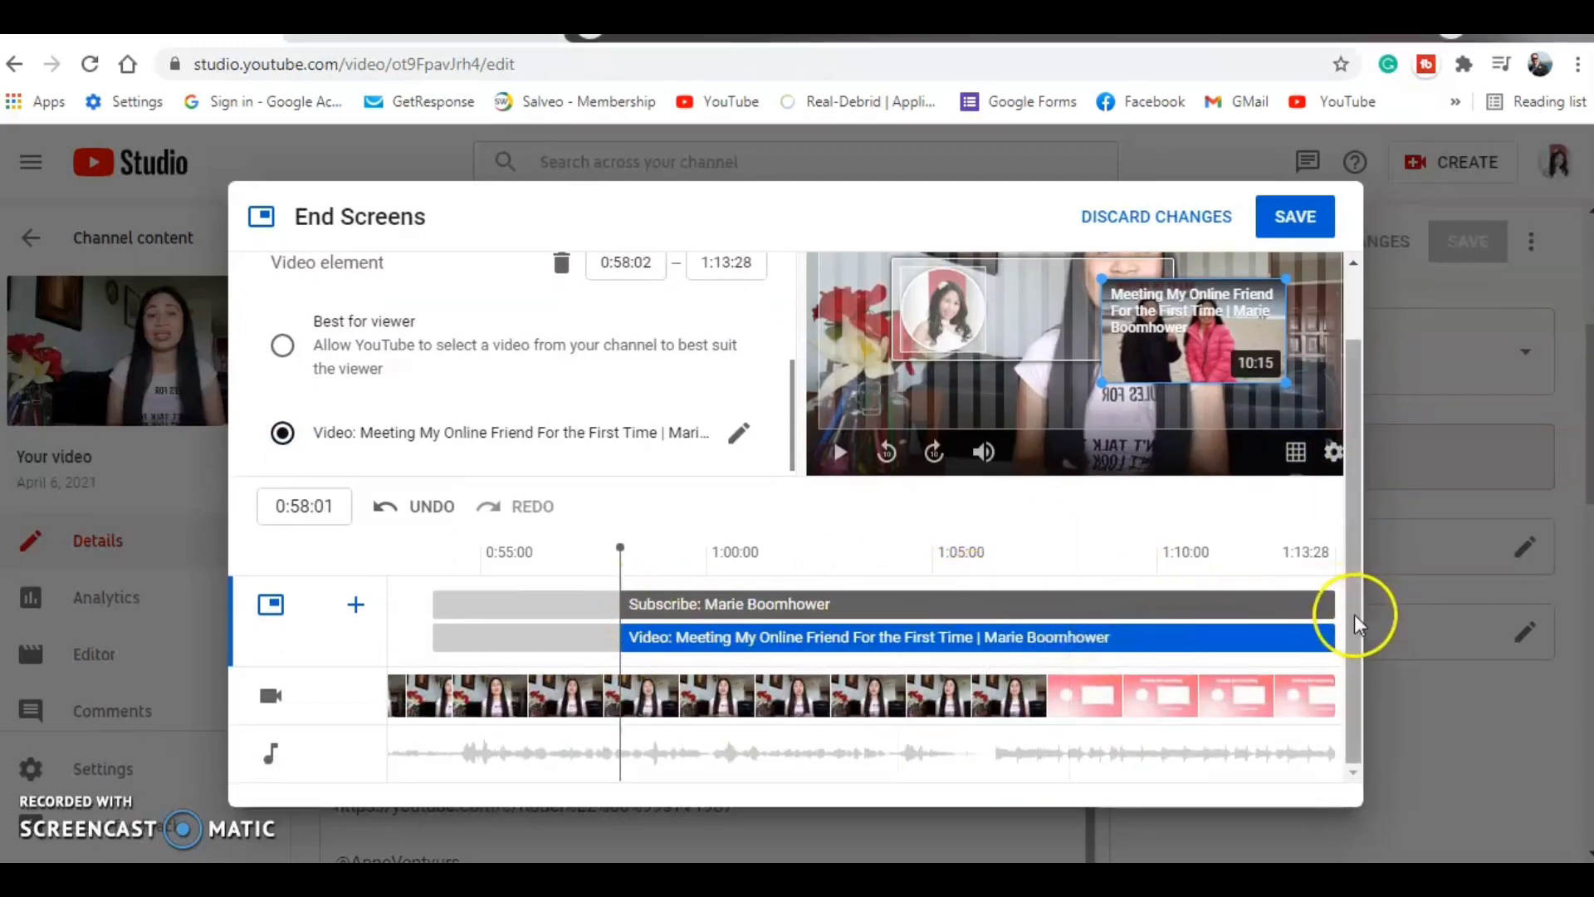
{"action": "left_click_drag", "start_coordinate": [1352, 605], "coordinate": [1350, 576]}
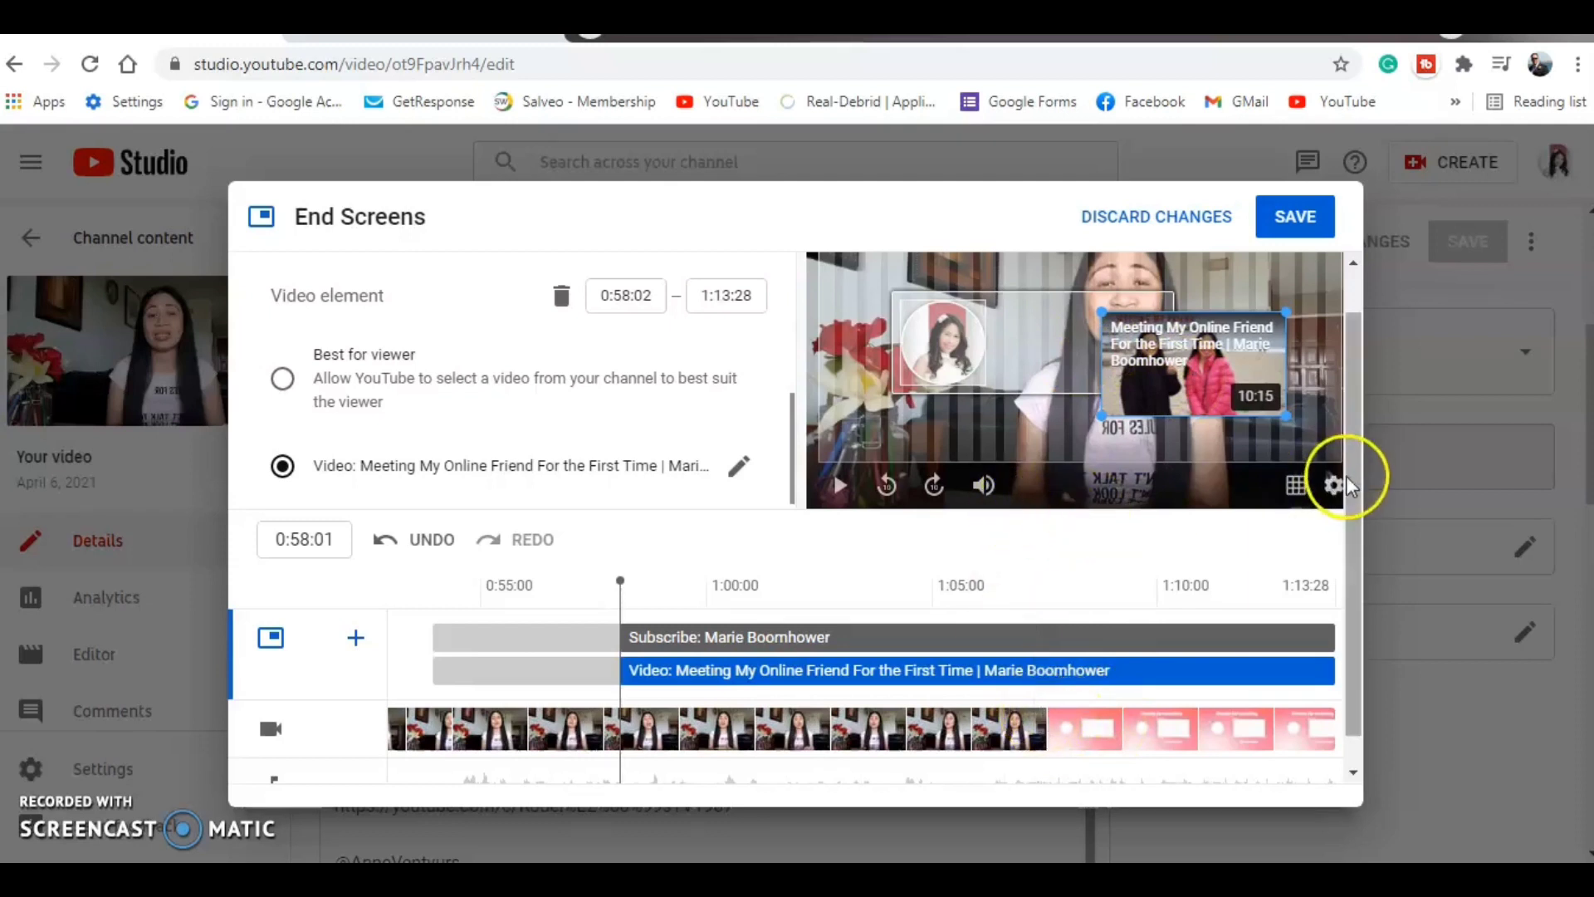
{"action": "left_click_drag", "start_coordinate": [1349, 481], "coordinate": [1351, 442]}
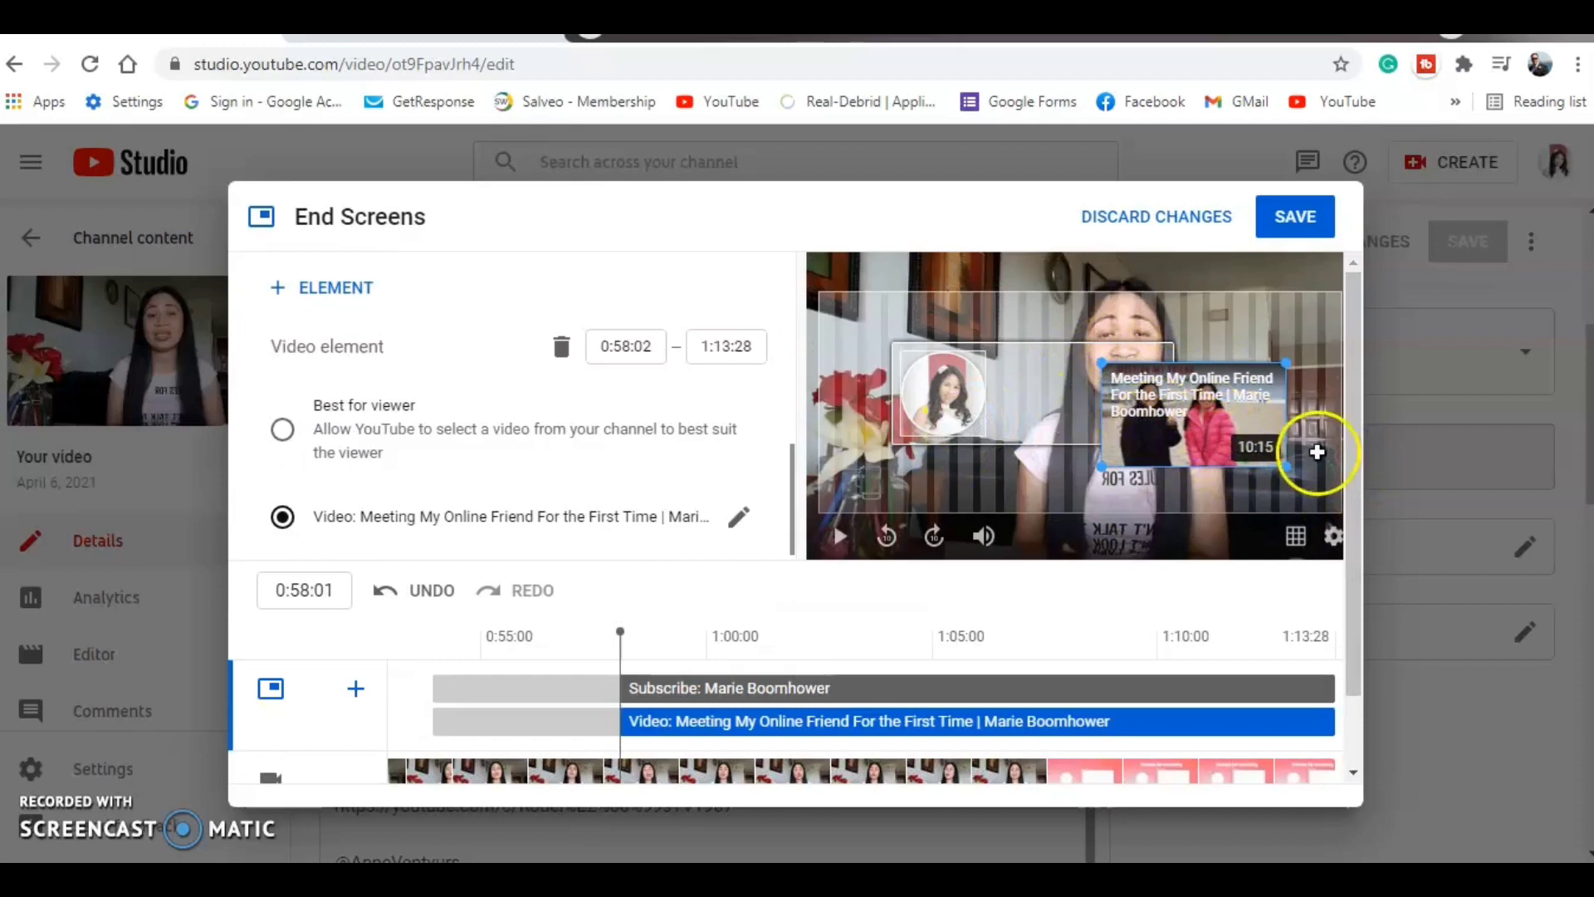
{"action": "left_click_drag", "start_coordinate": [1356, 427], "coordinate": [1351, 476]}
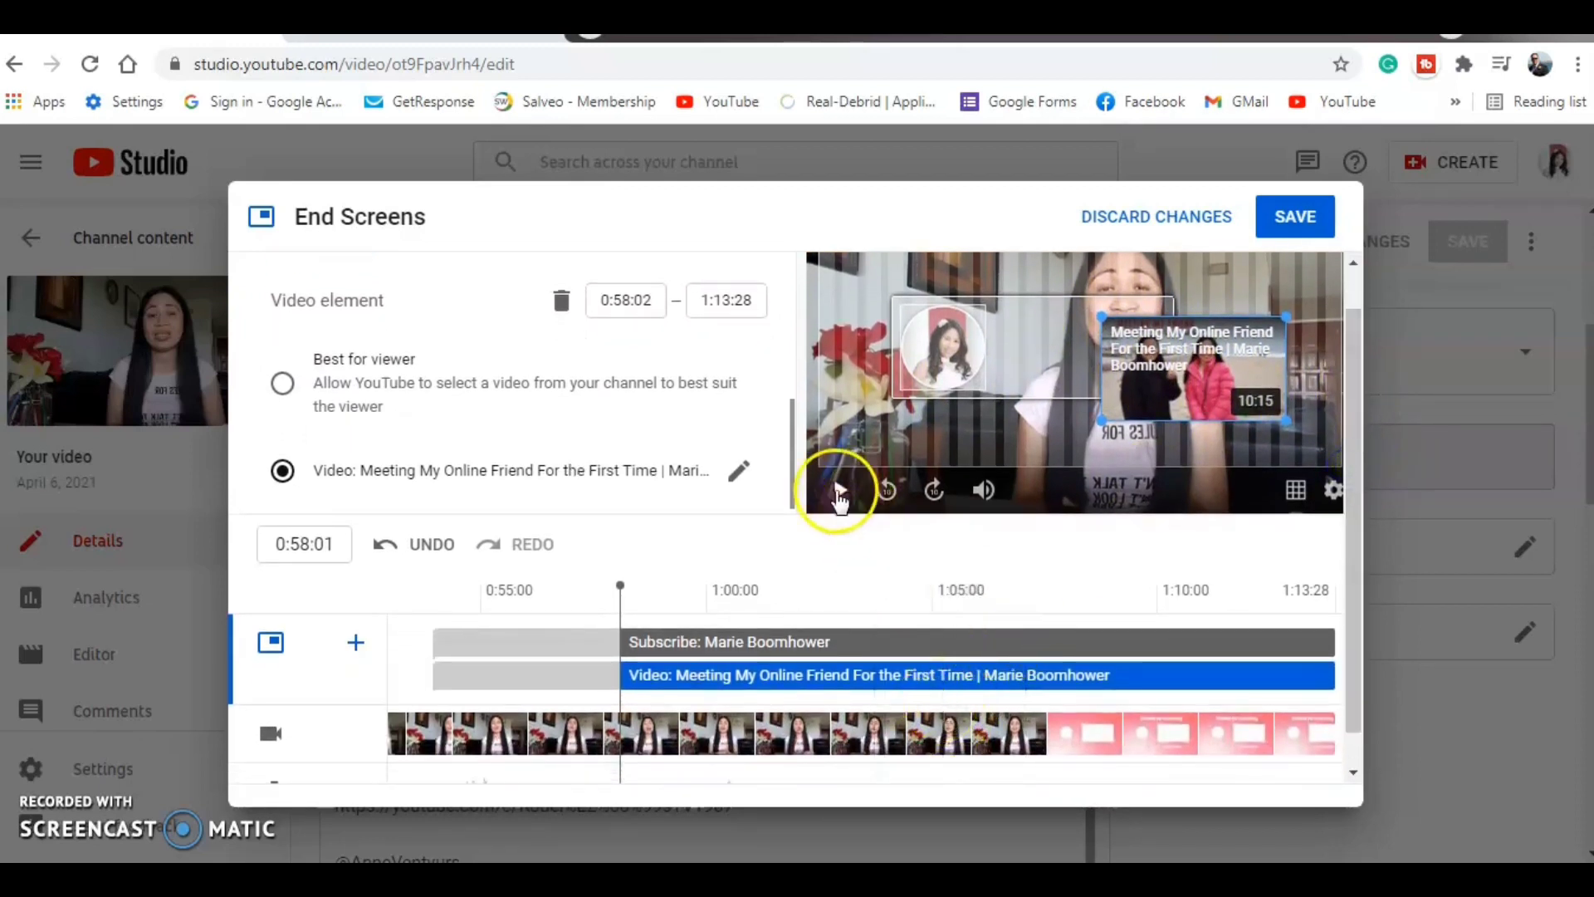
{"action": "left_click", "coordinate": [839, 496]}
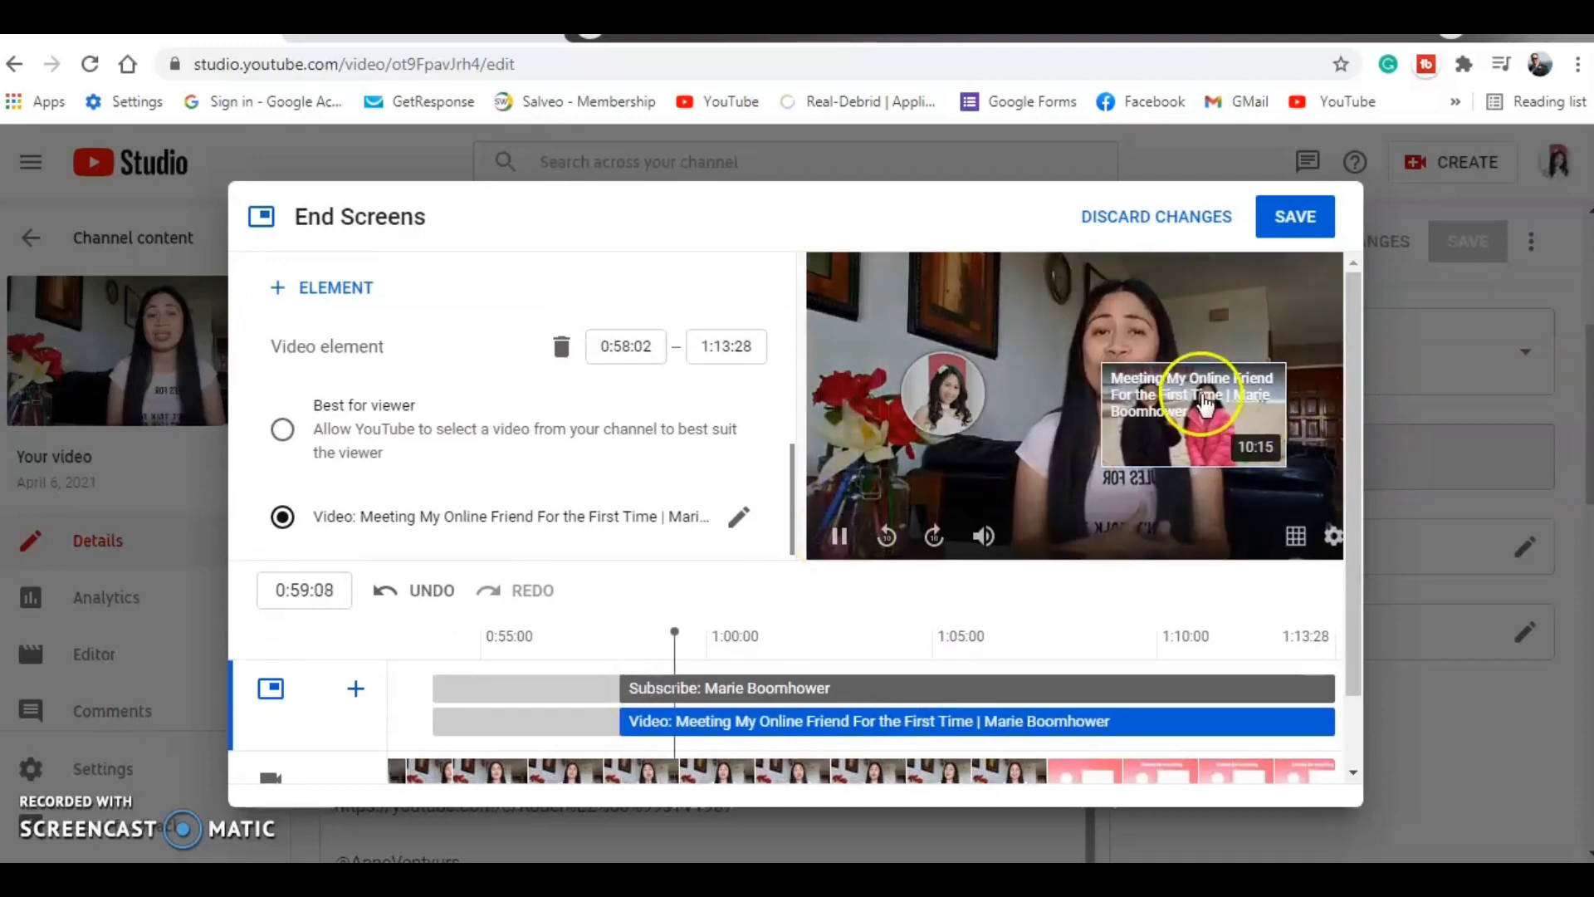
{"action": "left_click", "coordinate": [840, 538]}
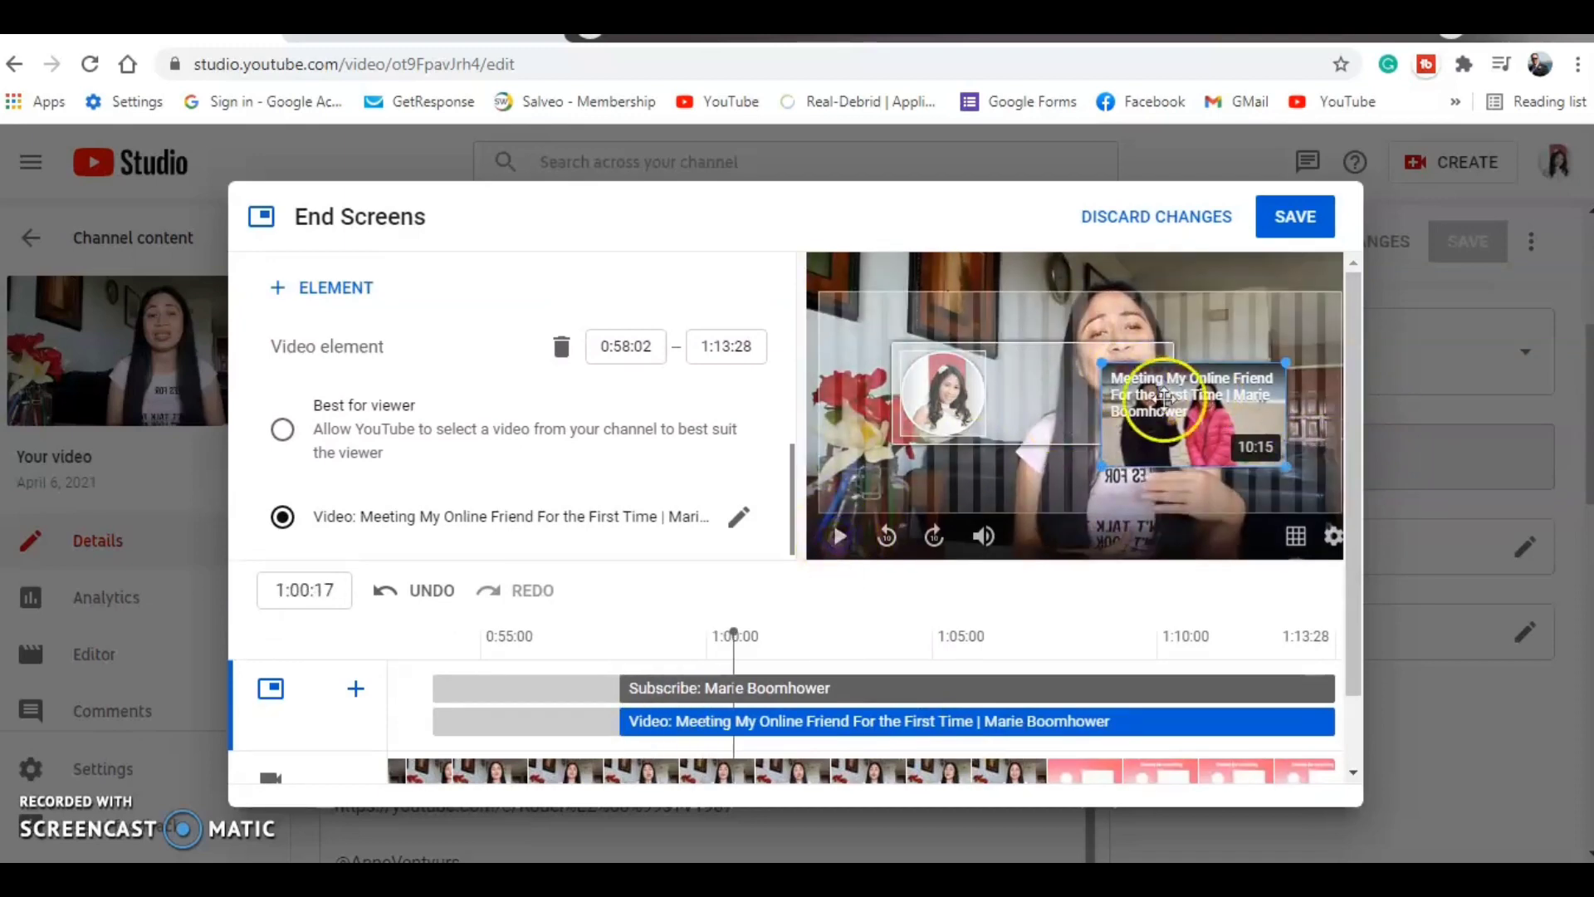
- Trim the start of both the Subscribe and video elements to 1:07:13, where the outro footage begins
{"action": "left_click_drag", "start_coordinate": [1352, 389], "coordinate": [1352, 485]}
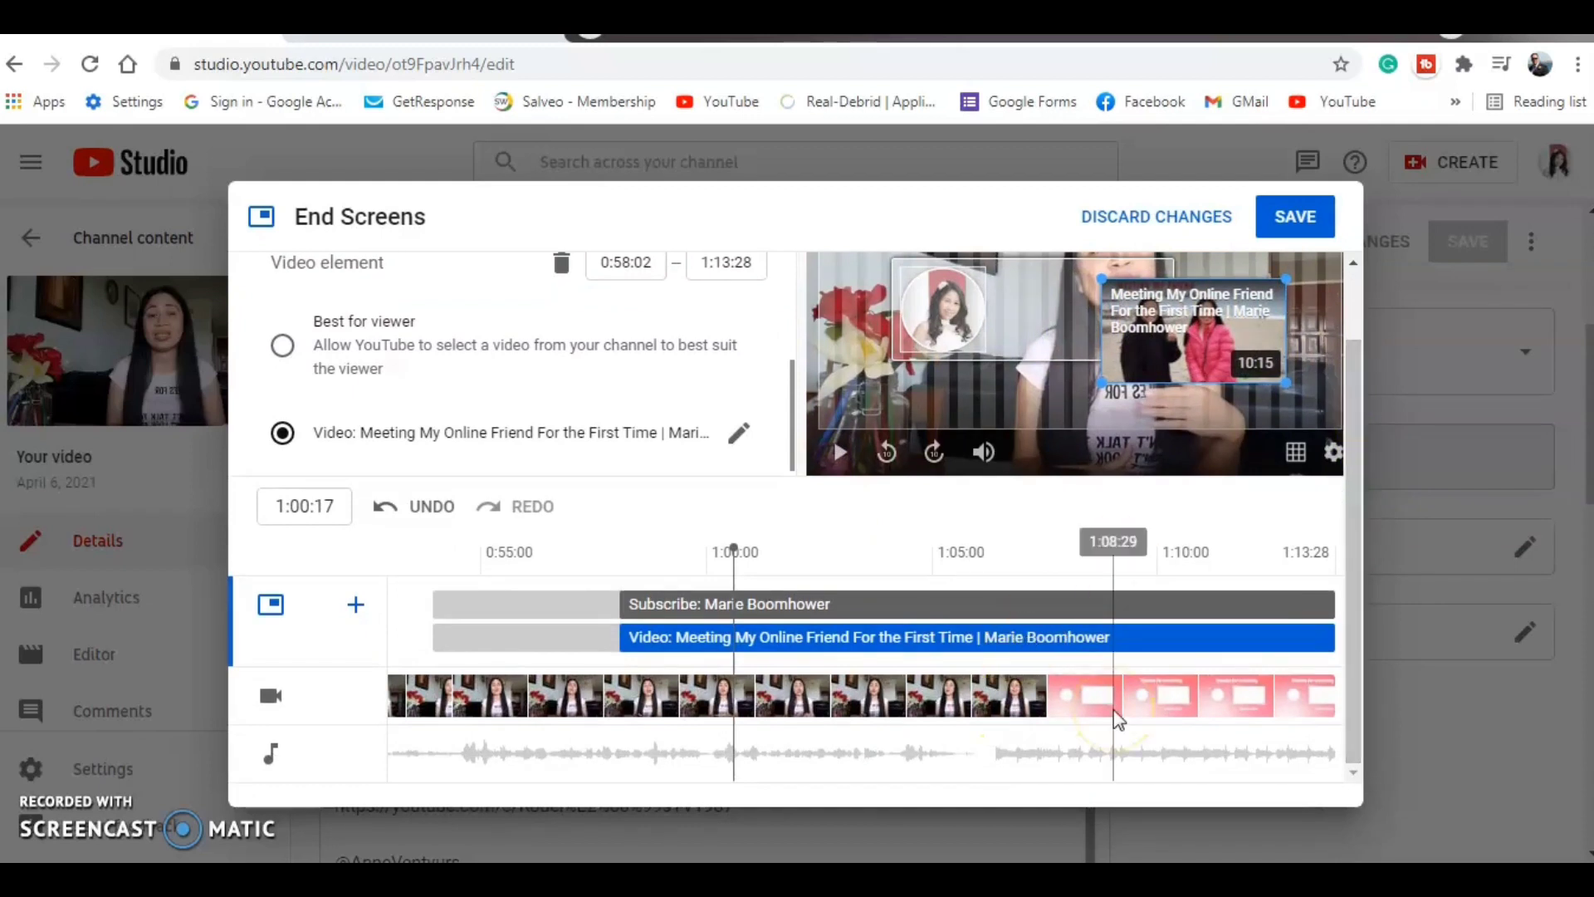
{"action": "left_click", "coordinate": [1056, 711]}
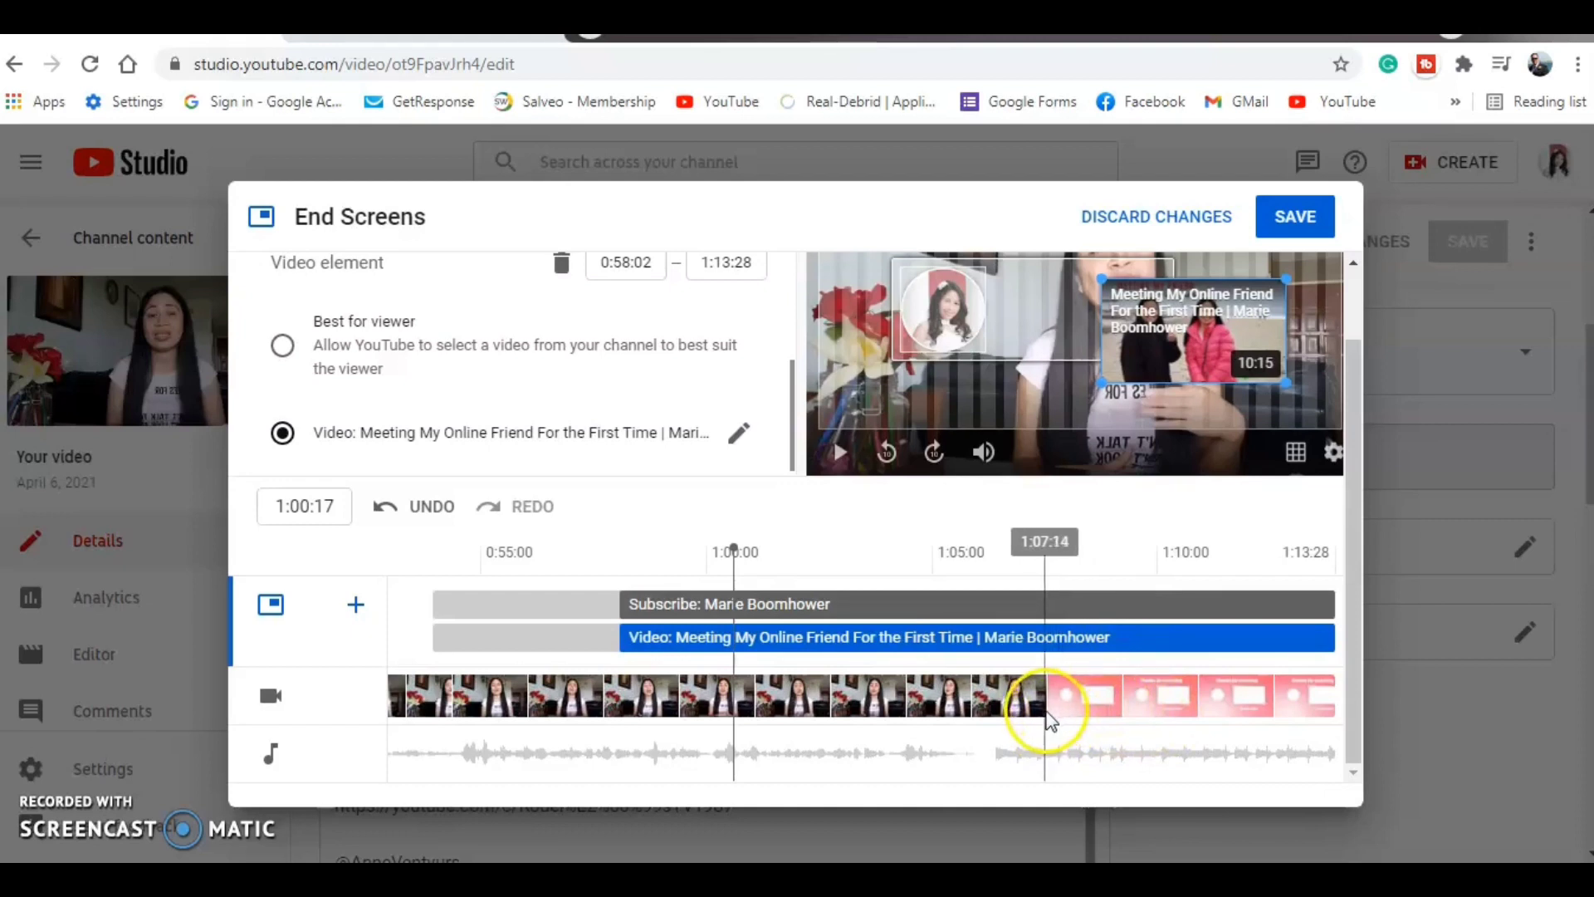
{"action": "left_click", "coordinate": [960, 535]}
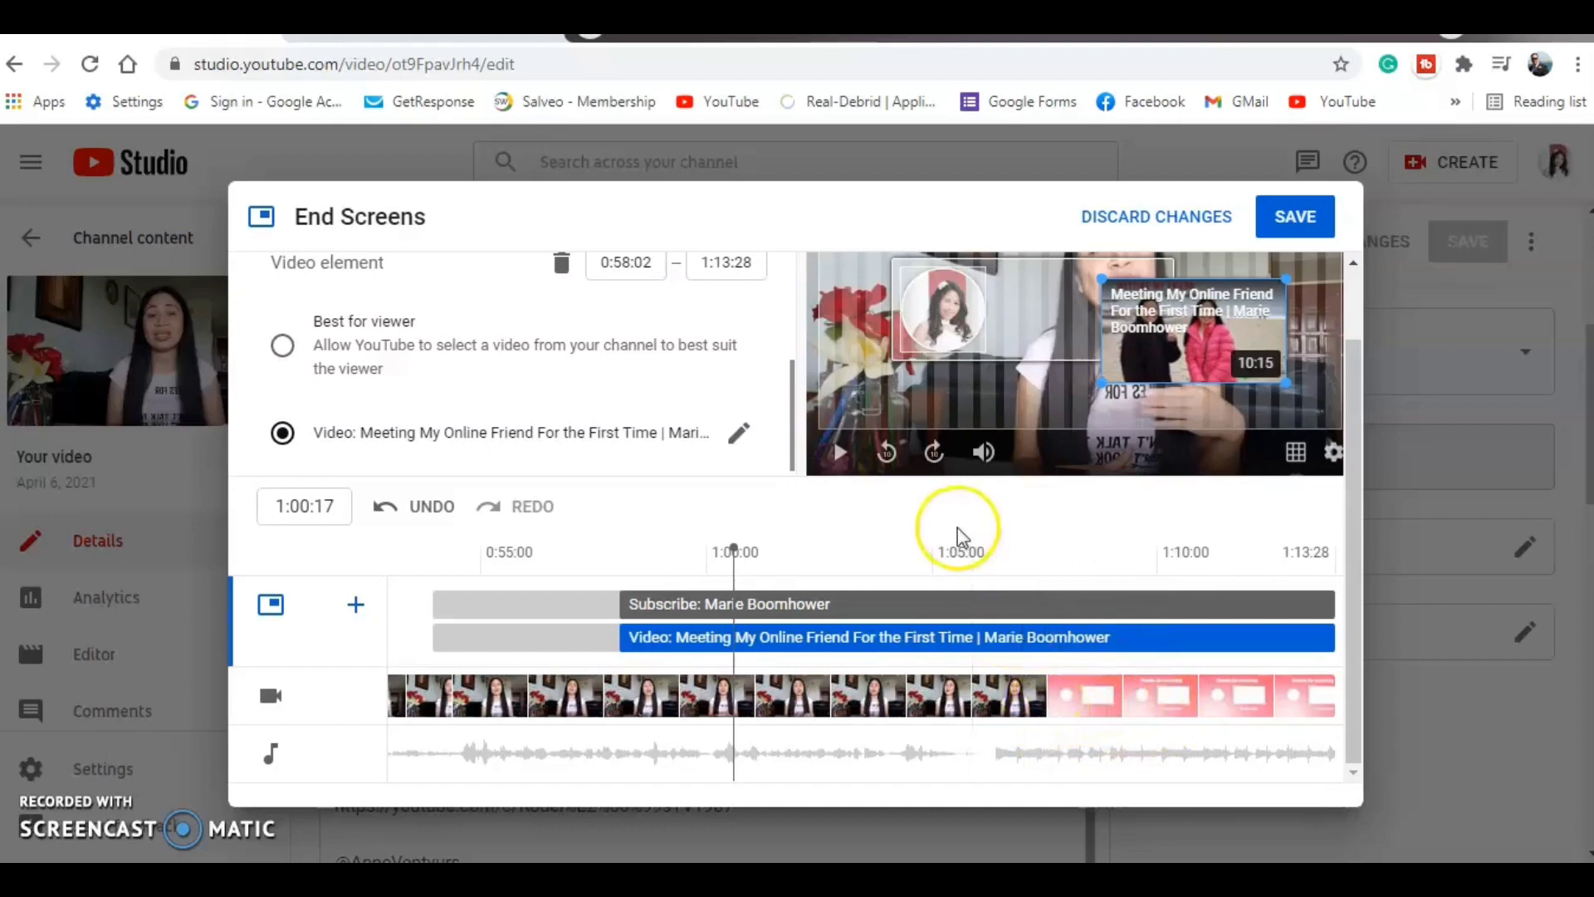
{"action": "left_click", "coordinate": [631, 608]}
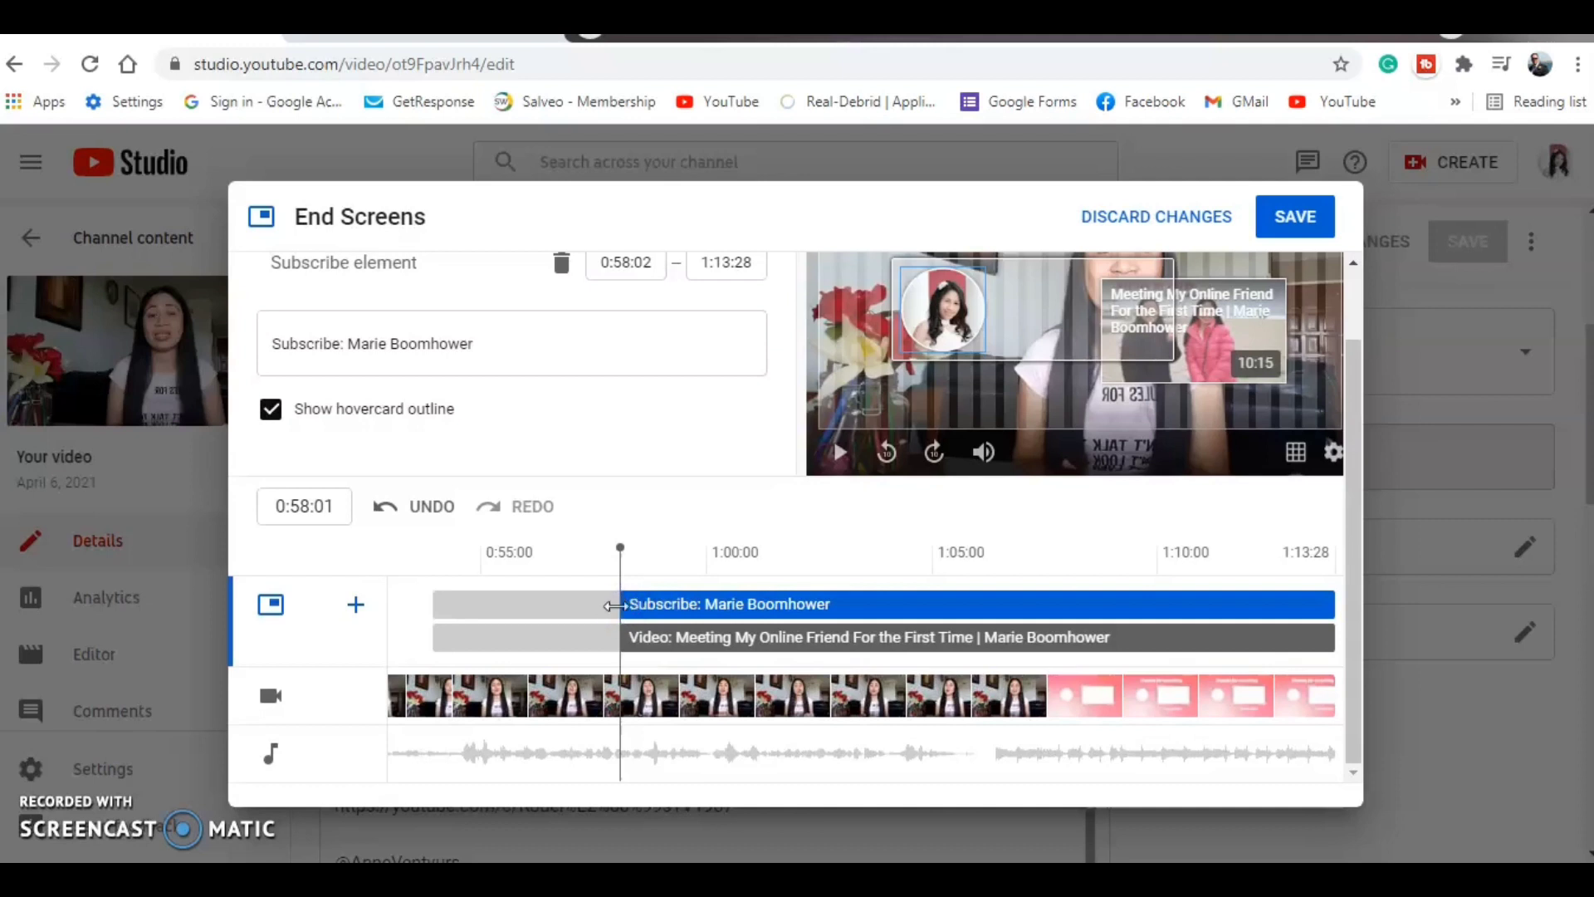
{"action": "left_click_drag", "start_coordinate": [615, 605], "coordinate": [1037, 605]}
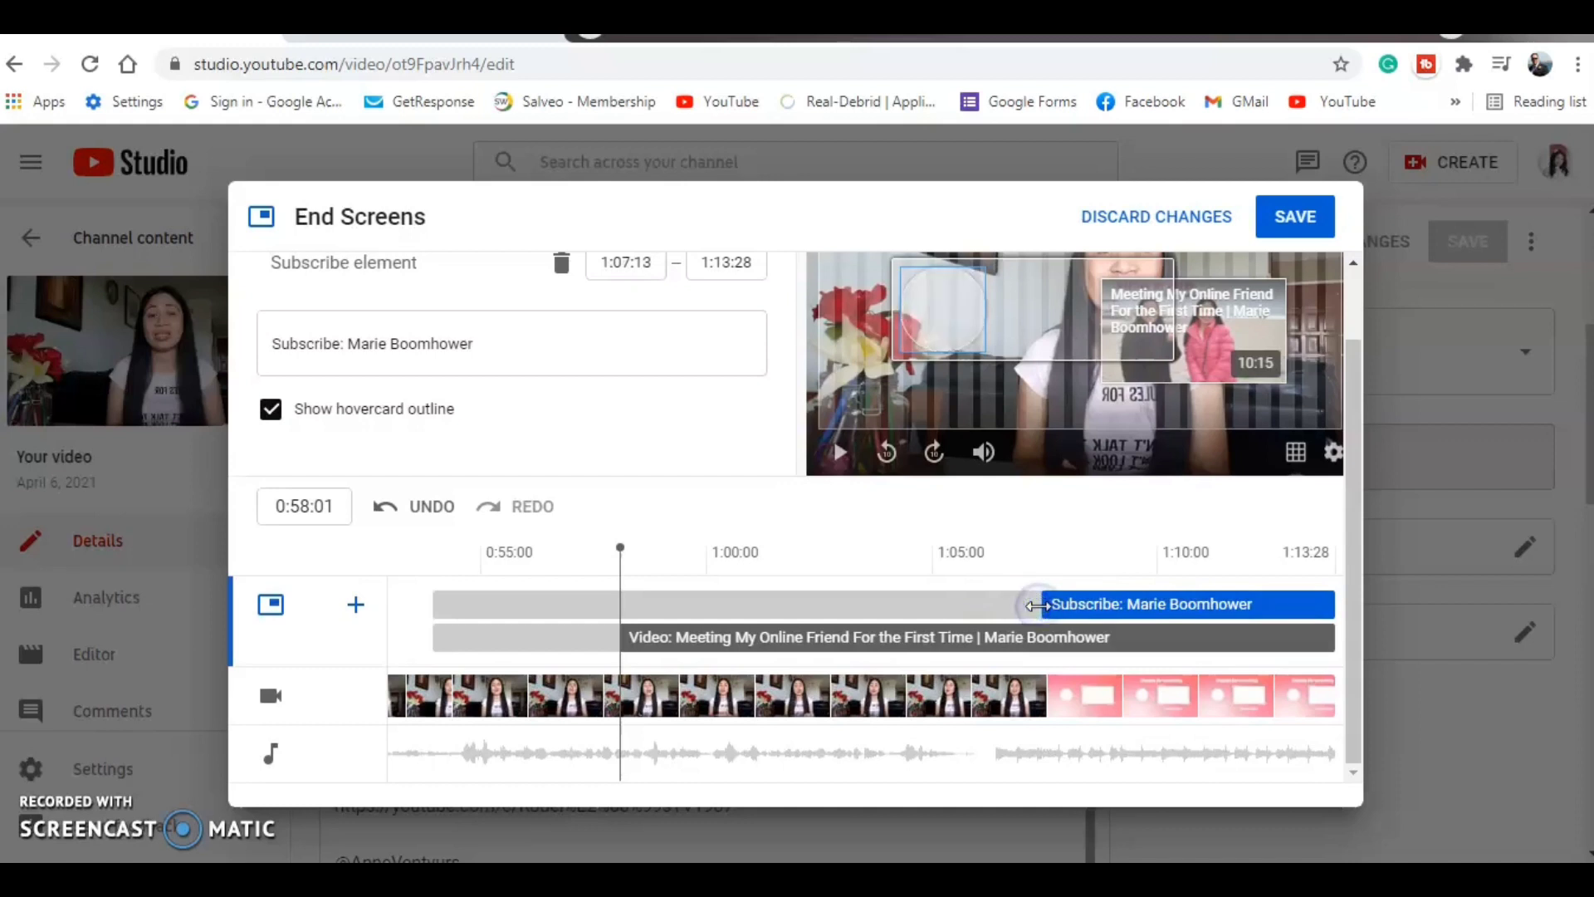
{"action": "left_click", "coordinate": [639, 644]}
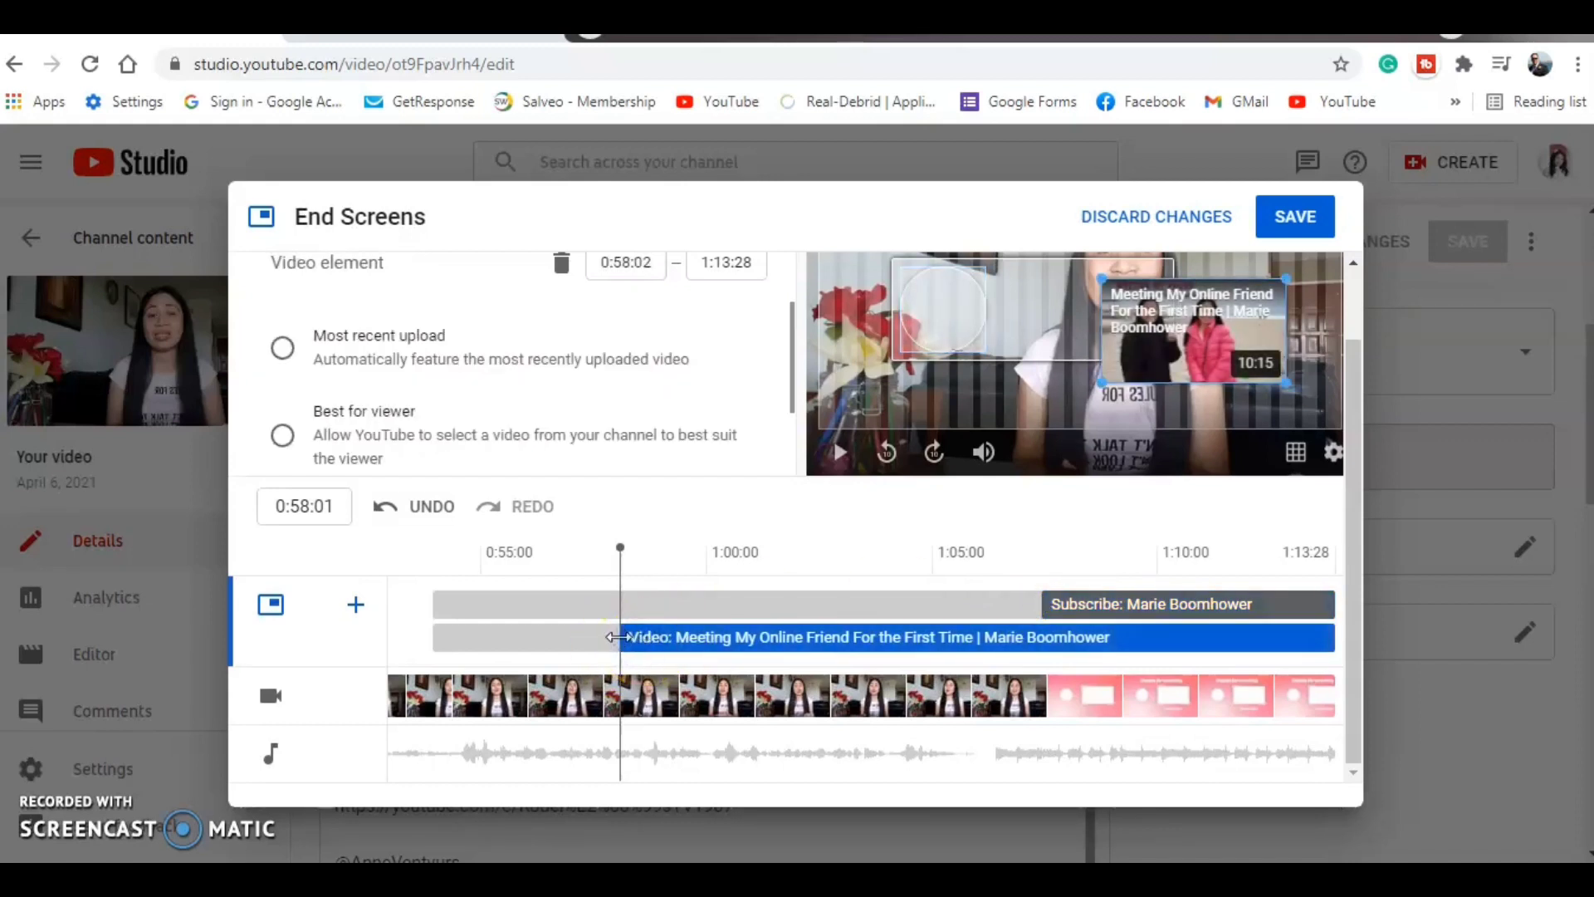
{"action": "left_click_drag", "start_coordinate": [615, 637], "coordinate": [1039, 640]}
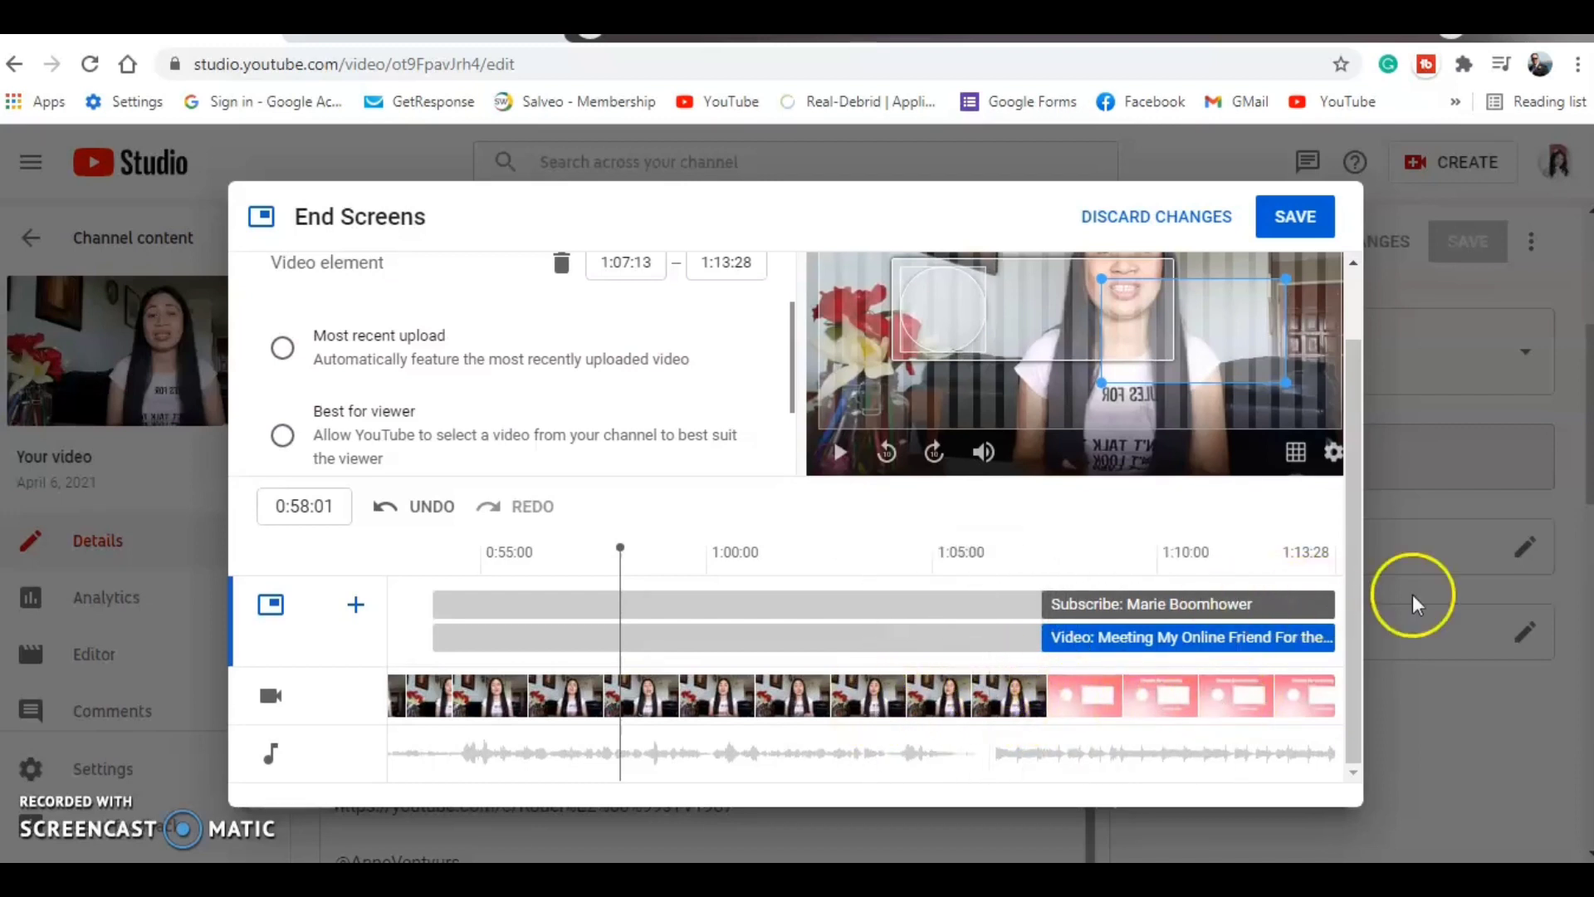
- Play the end screen preview from 1:07:08 to check both elements against the outro, and pause it
{"action": "left_click_drag", "start_coordinate": [1354, 581], "coordinate": [1353, 514]}
{"action": "left_click", "coordinate": [1035, 634]}
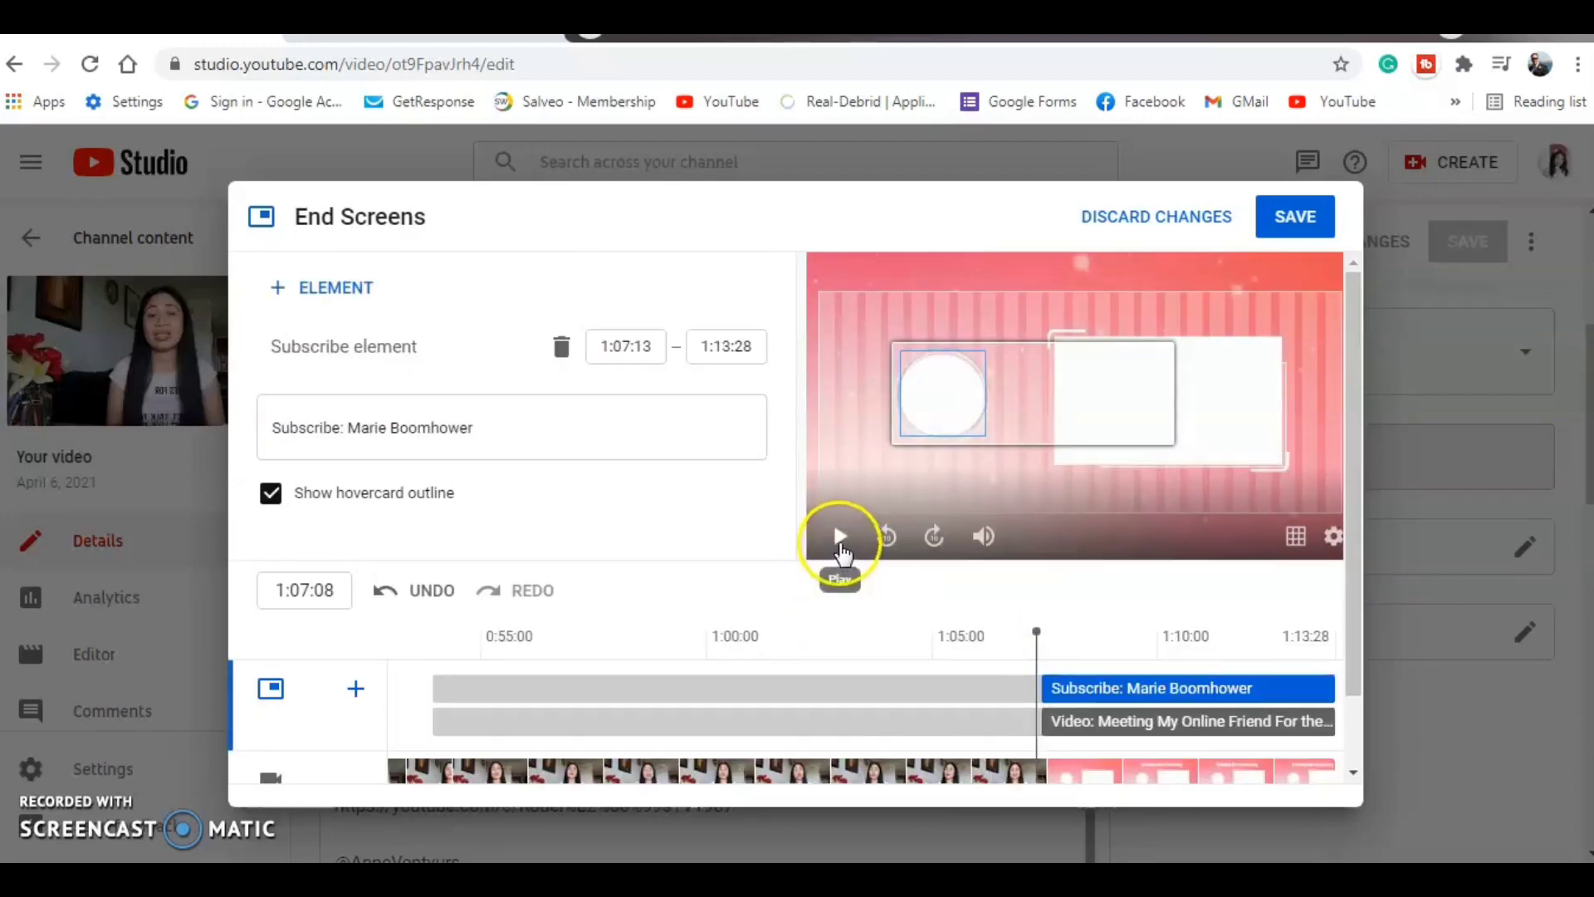
{"action": "left_click", "coordinate": [839, 538]}
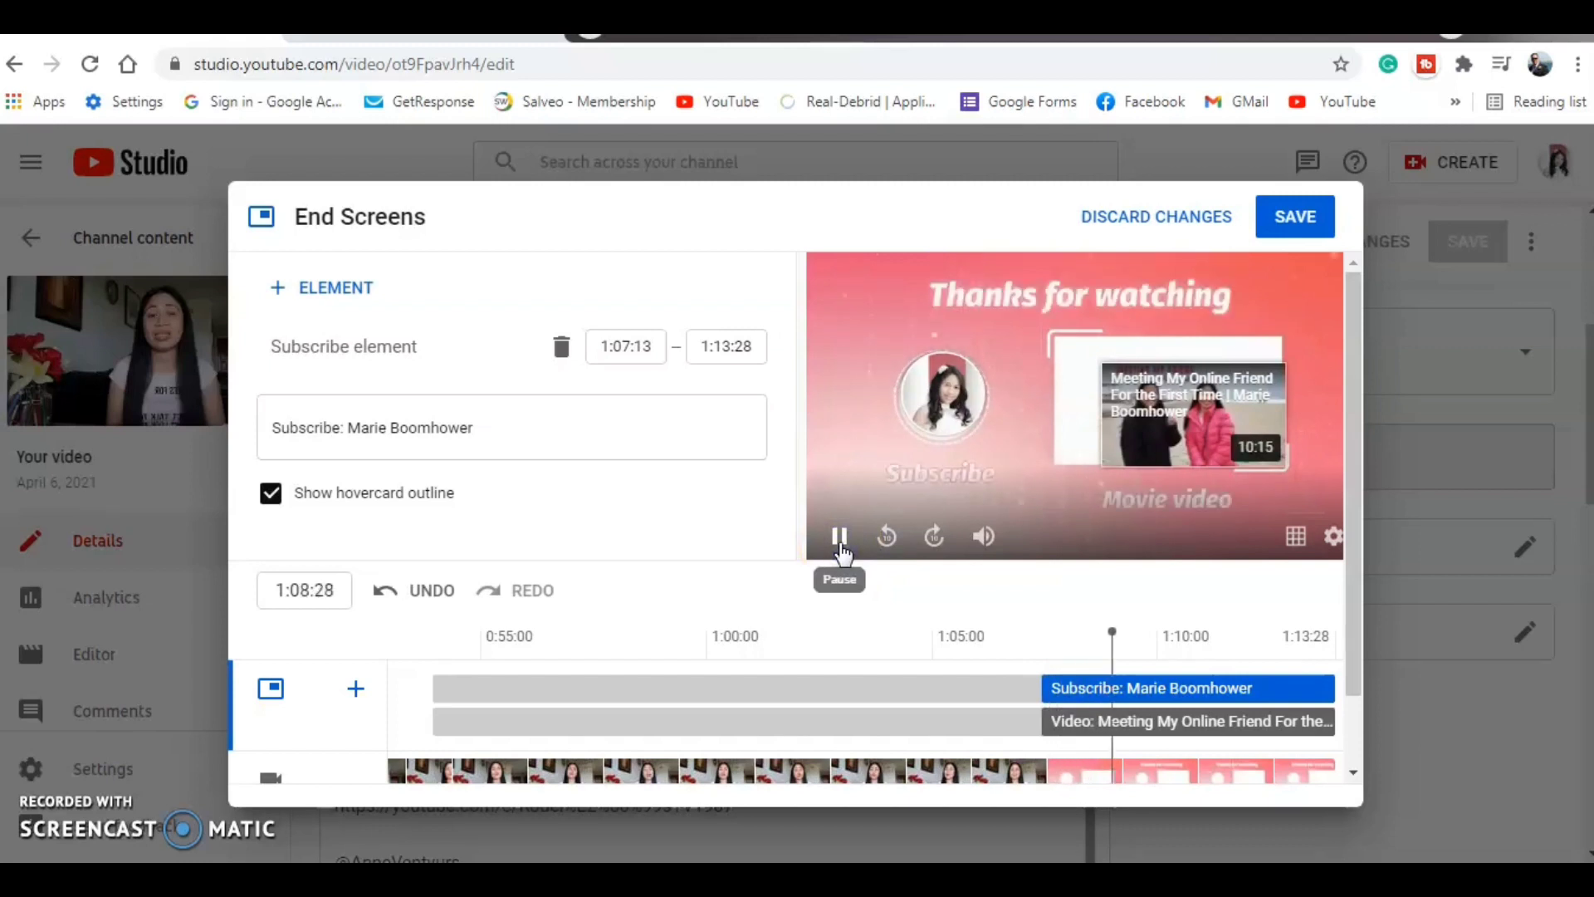
{"action": "left_click", "coordinate": [839, 538]}
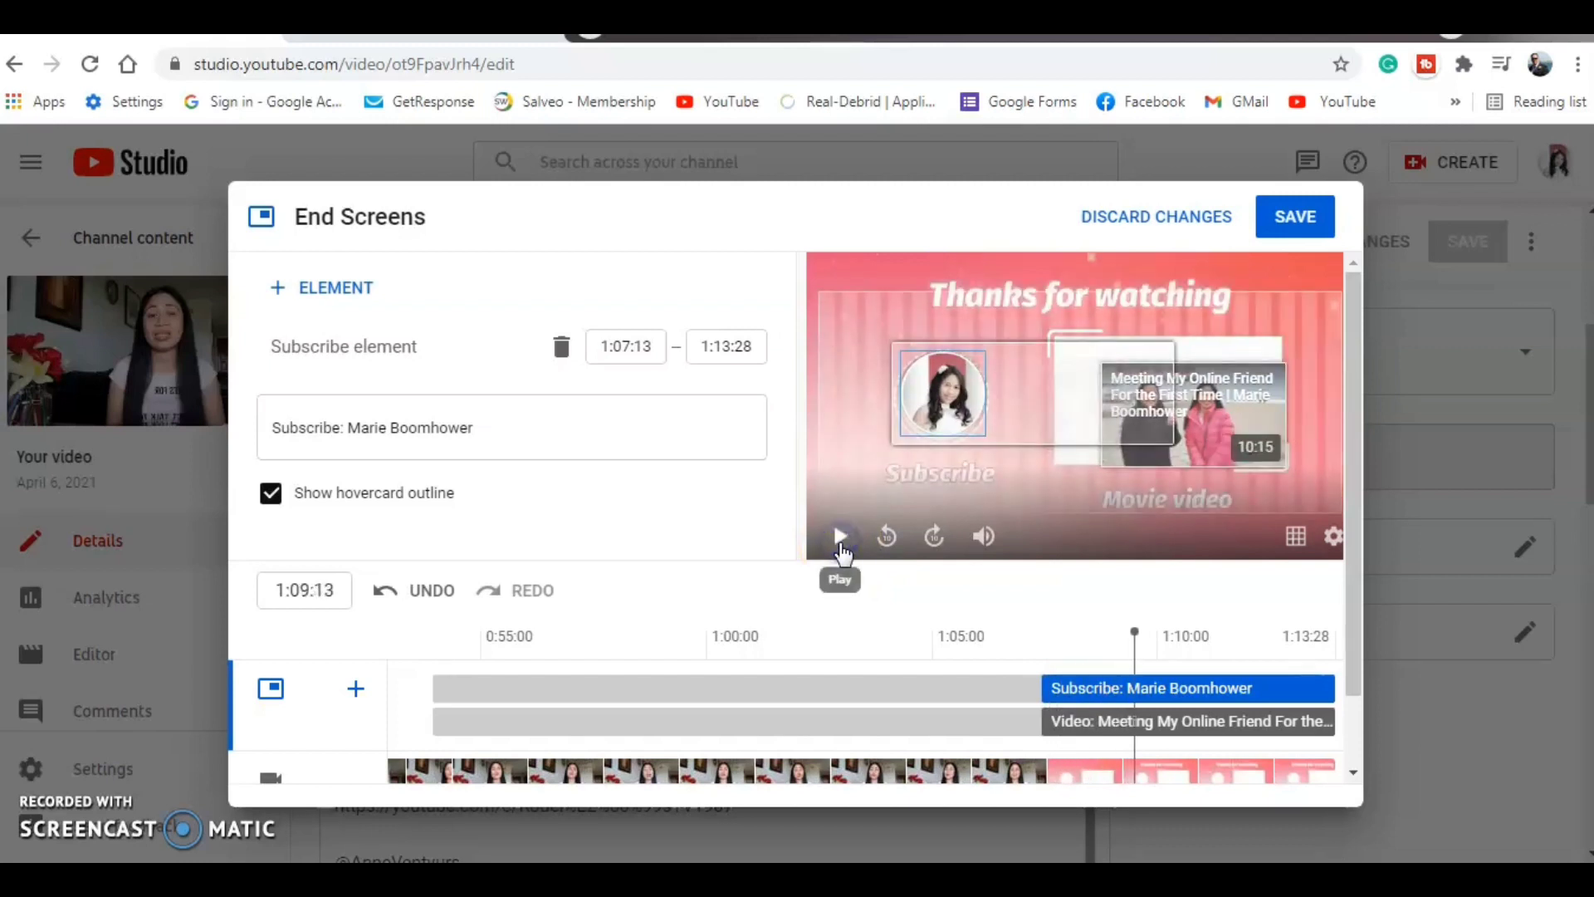
- Reposition and enlarge the video element at 1:07:12 so it fills the outro's white video frame
{"action": "left_click", "coordinate": [1177, 418]}
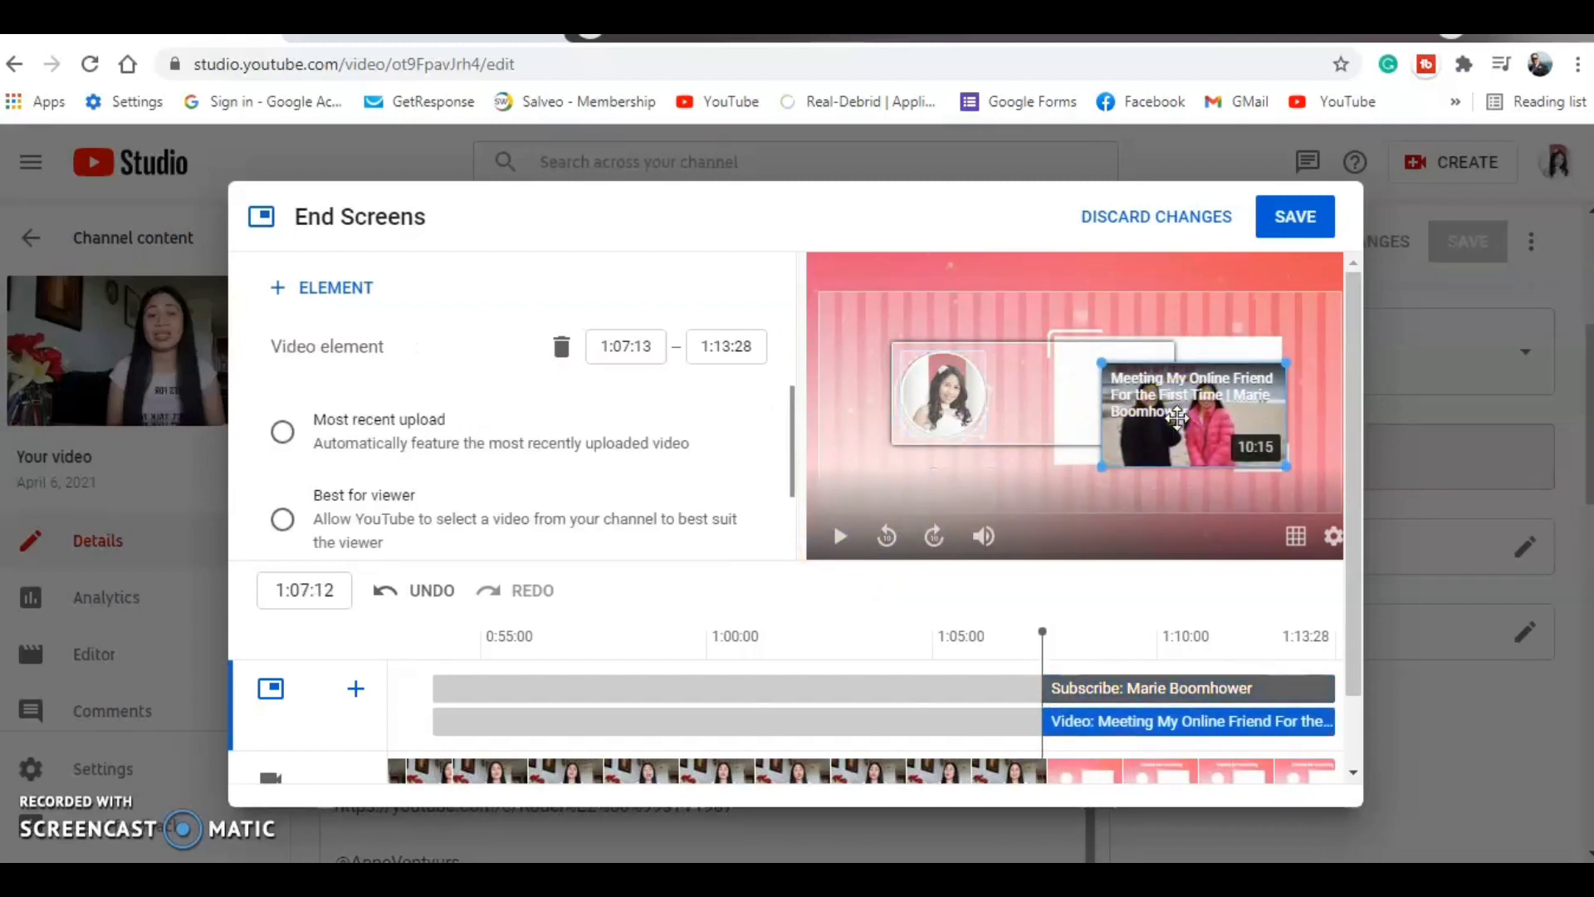
{"action": "left_click_drag", "start_coordinate": [1177, 417], "coordinate": [1143, 395]}
{"action": "left_click", "coordinate": [1251, 445]}
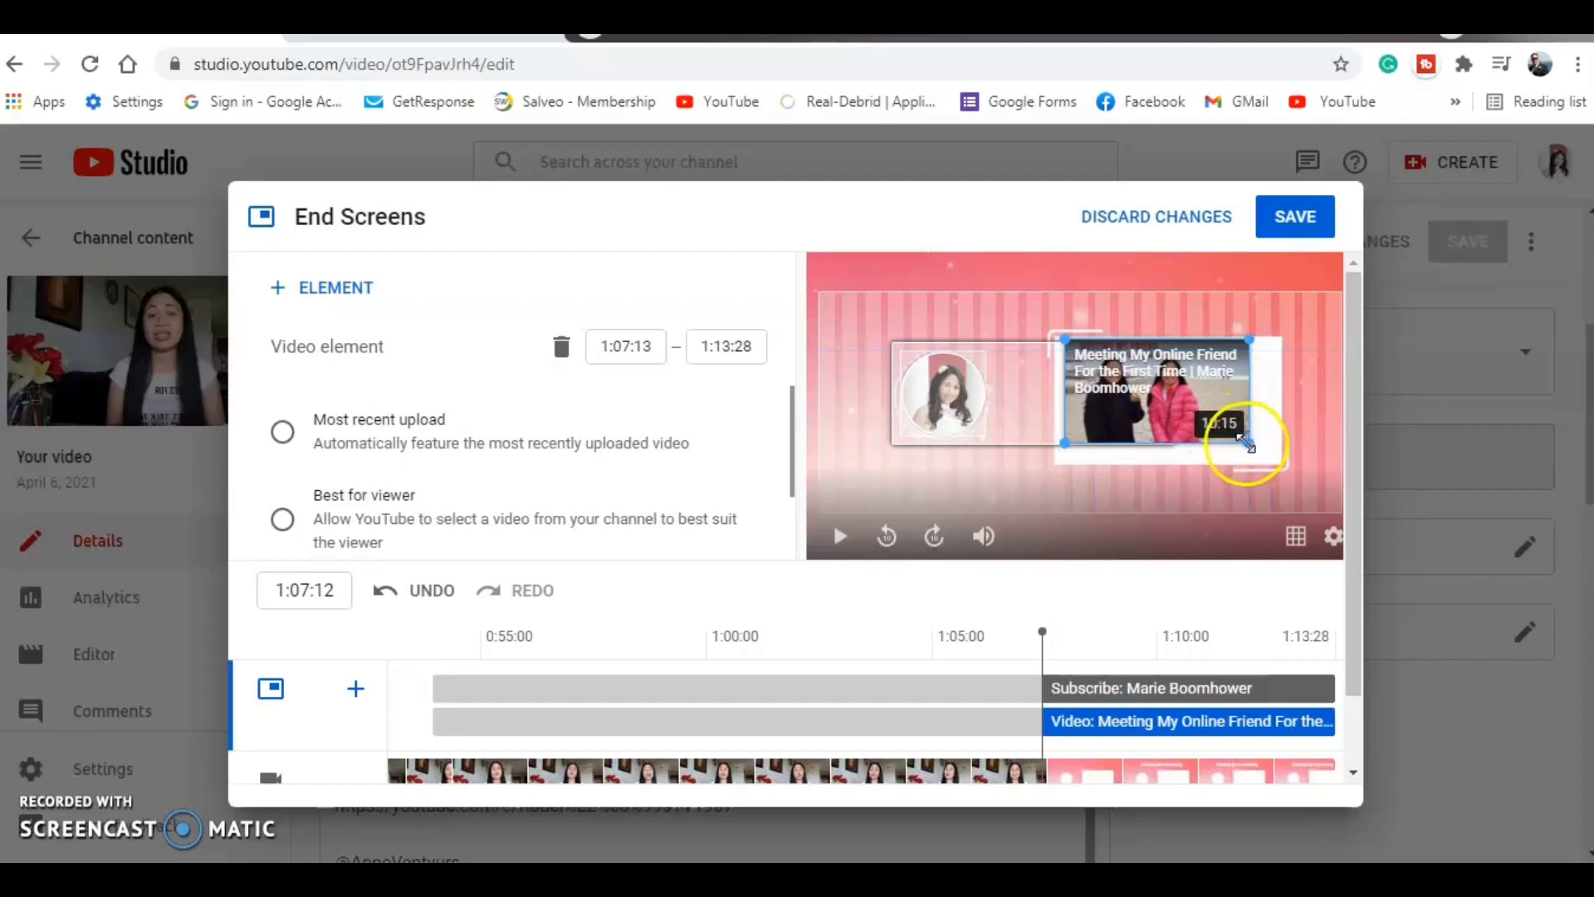
{"action": "left_click_drag", "start_coordinate": [1245, 444], "coordinate": [1276, 447]}
{"action": "left_click_drag", "start_coordinate": [1188, 395], "coordinate": [1243, 379]}
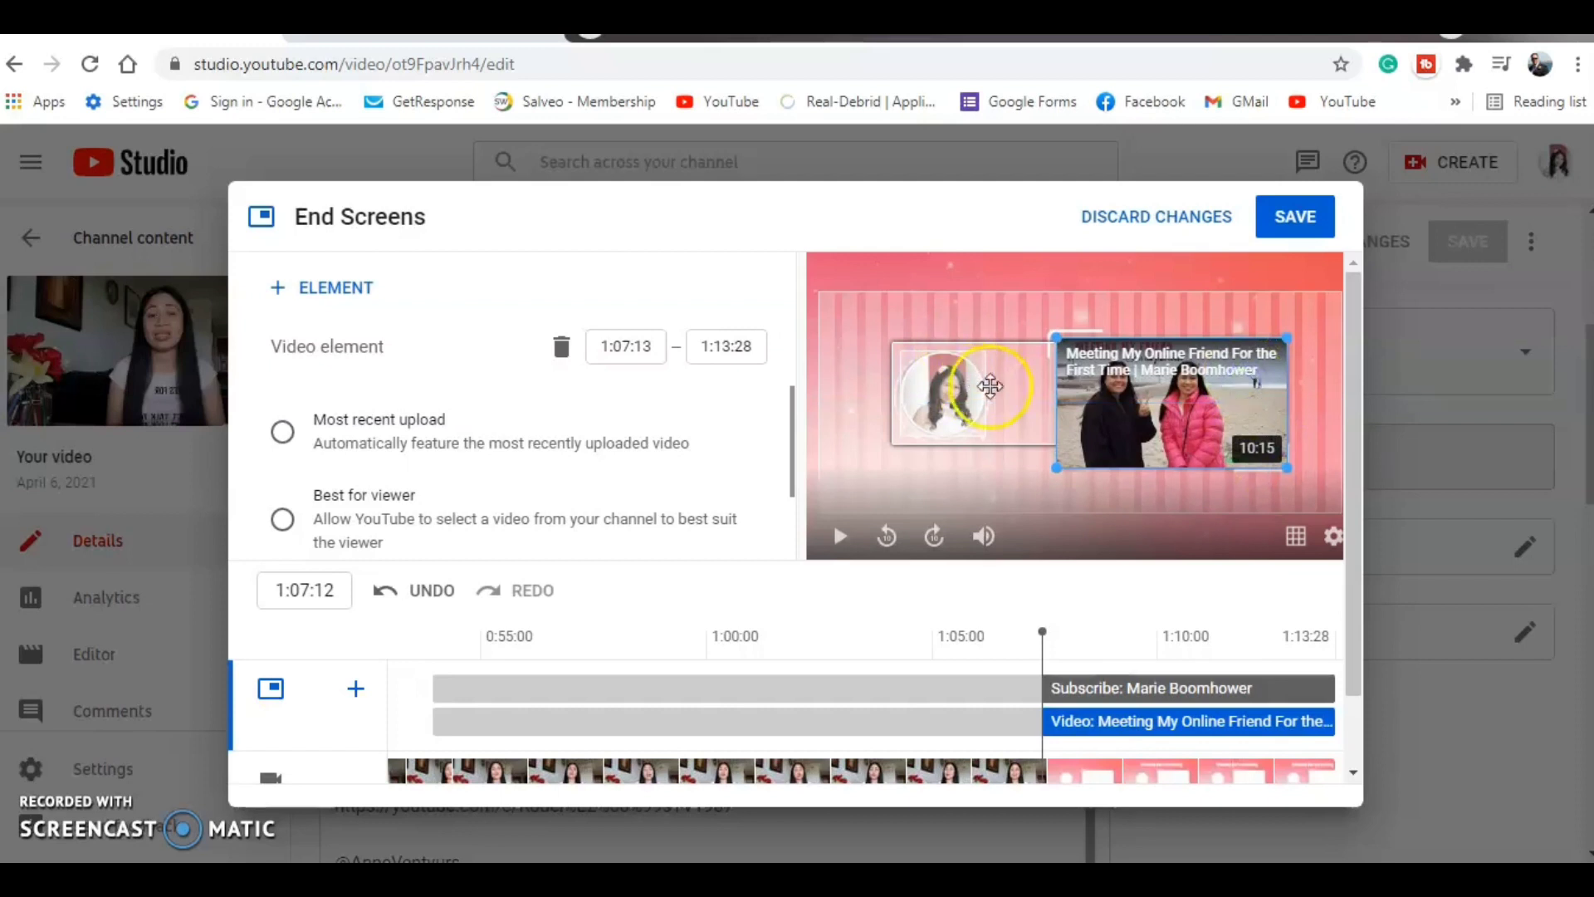
- Nudge the Subscribe element to centre it on the outro's white circle, and check the alignment by playing and pausing the preview
{"action": "left_click", "coordinate": [945, 389]}
{"action": "left_click_drag", "start_coordinate": [944, 388], "coordinate": [941, 389]}
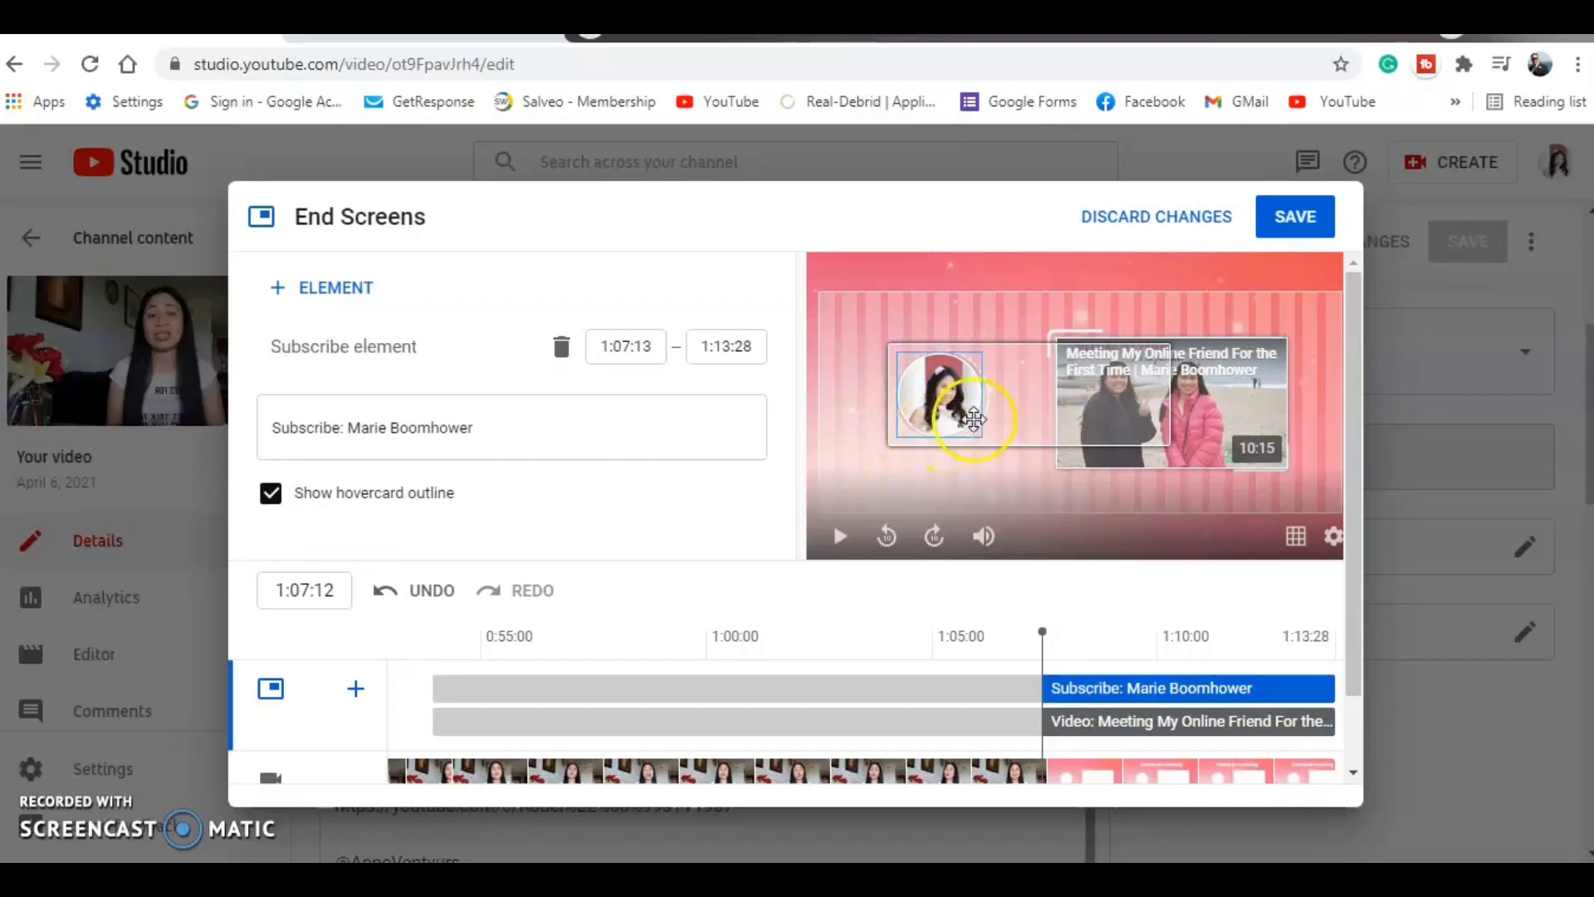
{"action": "left_click_drag", "start_coordinate": [942, 411], "coordinate": [946, 410]}
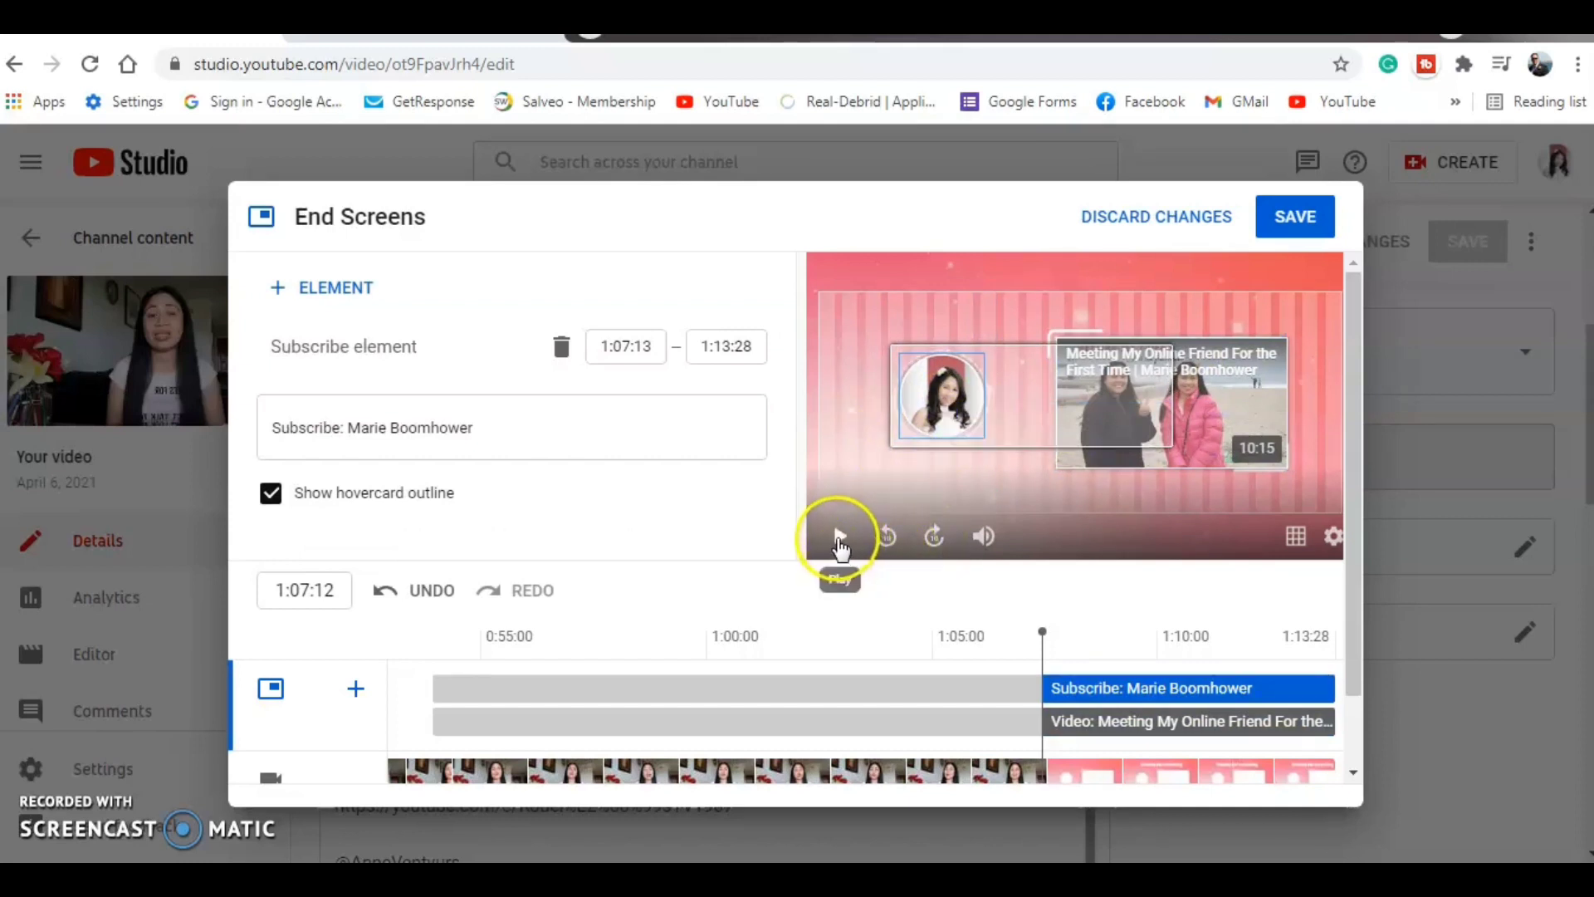
{"action": "left_click", "coordinate": [838, 538]}
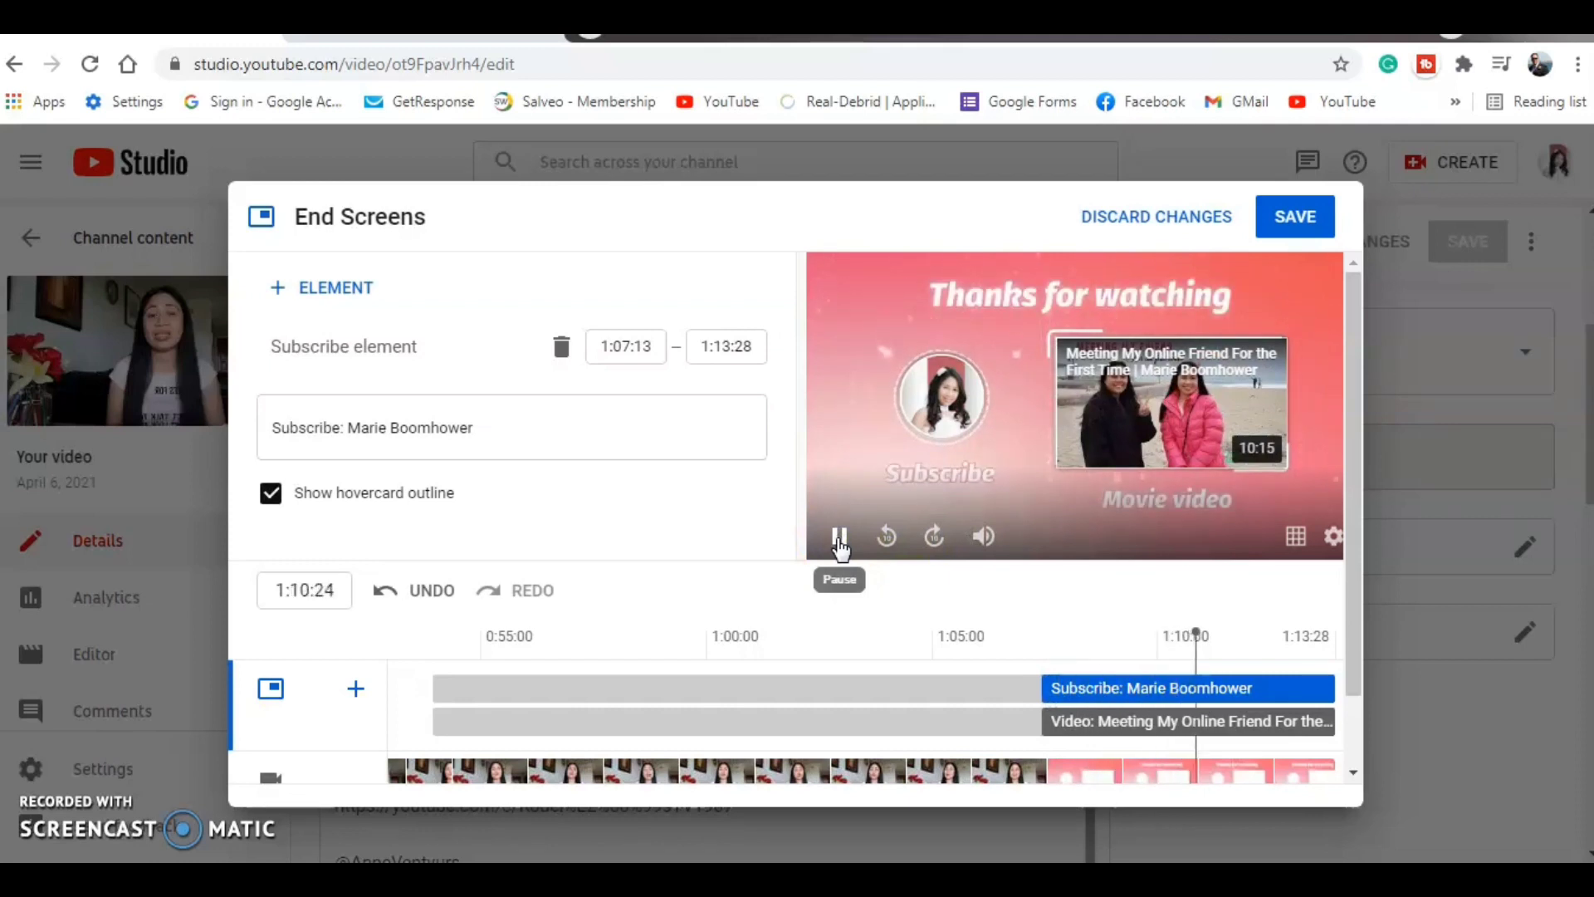
{"action": "left_click", "coordinate": [838, 537]}
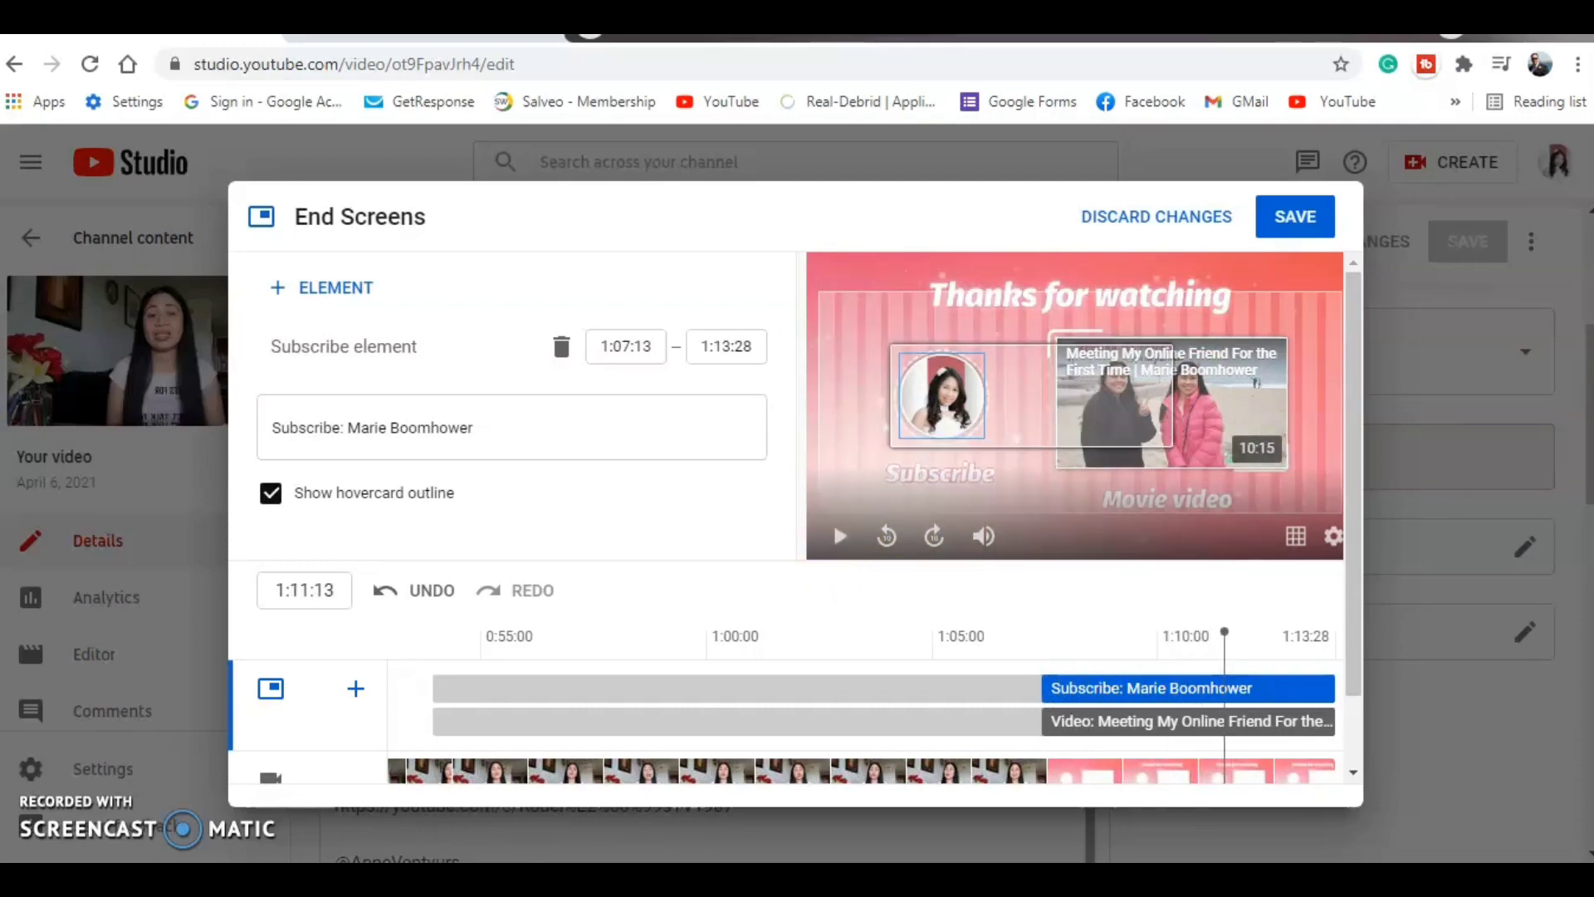